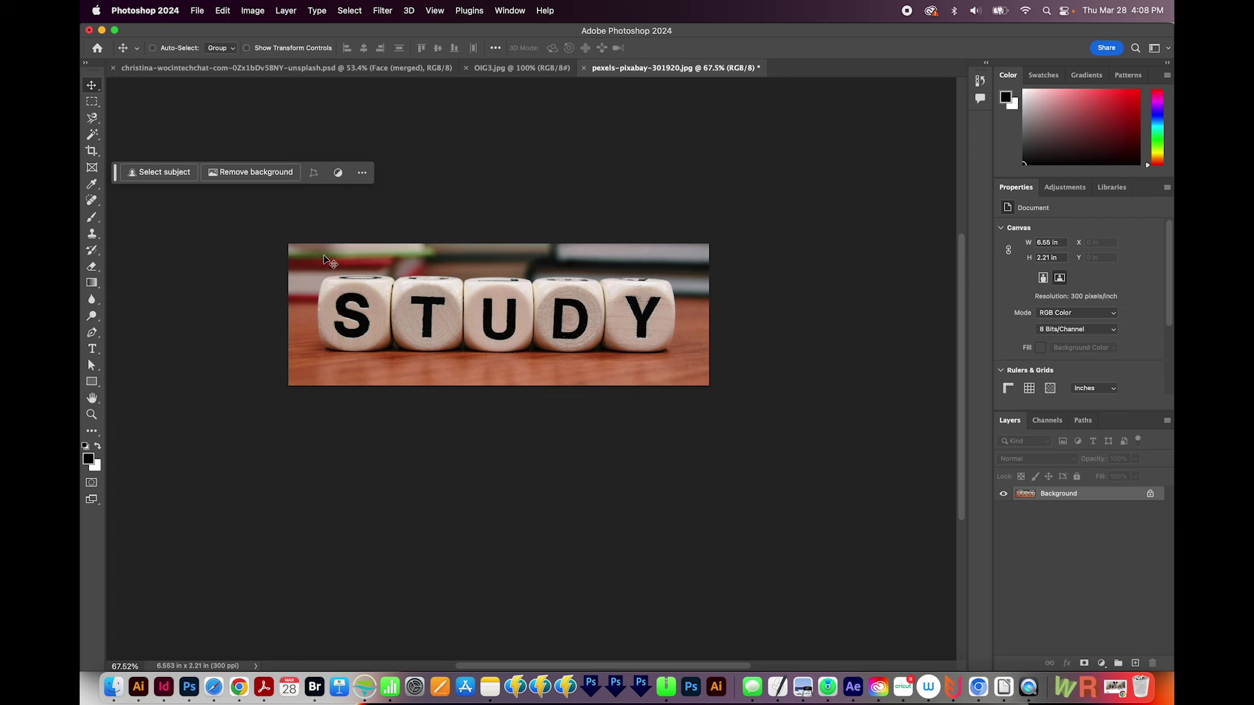
Check the STUDY photo's image size (6.553 × 2.21 in, 300 ppi) and close it unchanged
key("super+alt+i")
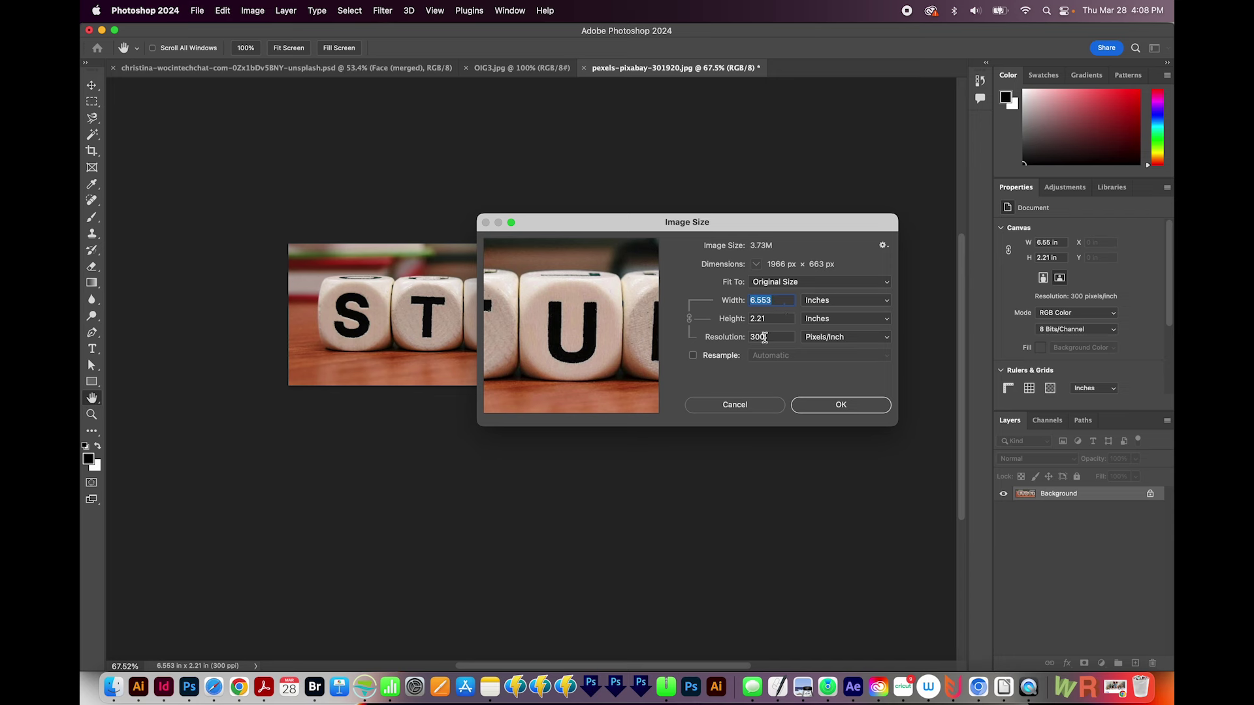
mouse_move(571, 323)
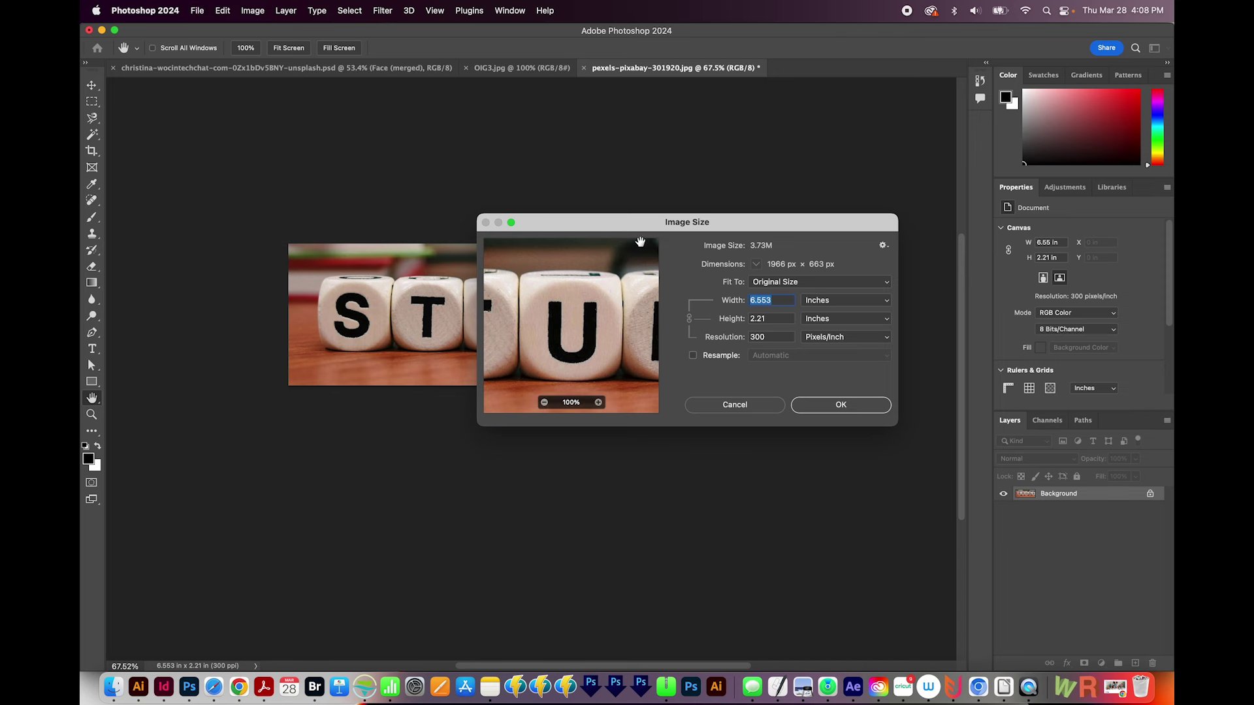
left_click(772, 213)
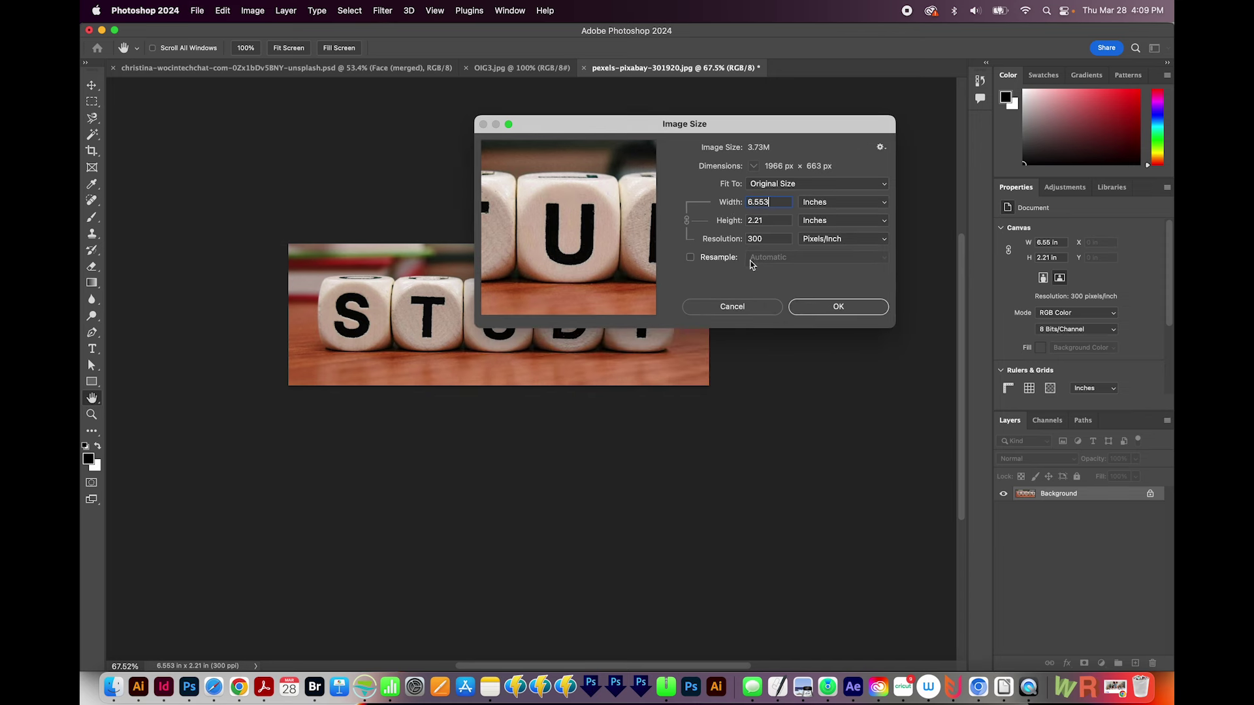
left_click(753, 308)
Enlarge the STUDY canvas to 6.8 × 2.46 in with Relative unchecked, adding a white border
key("ctrl+alt+c")
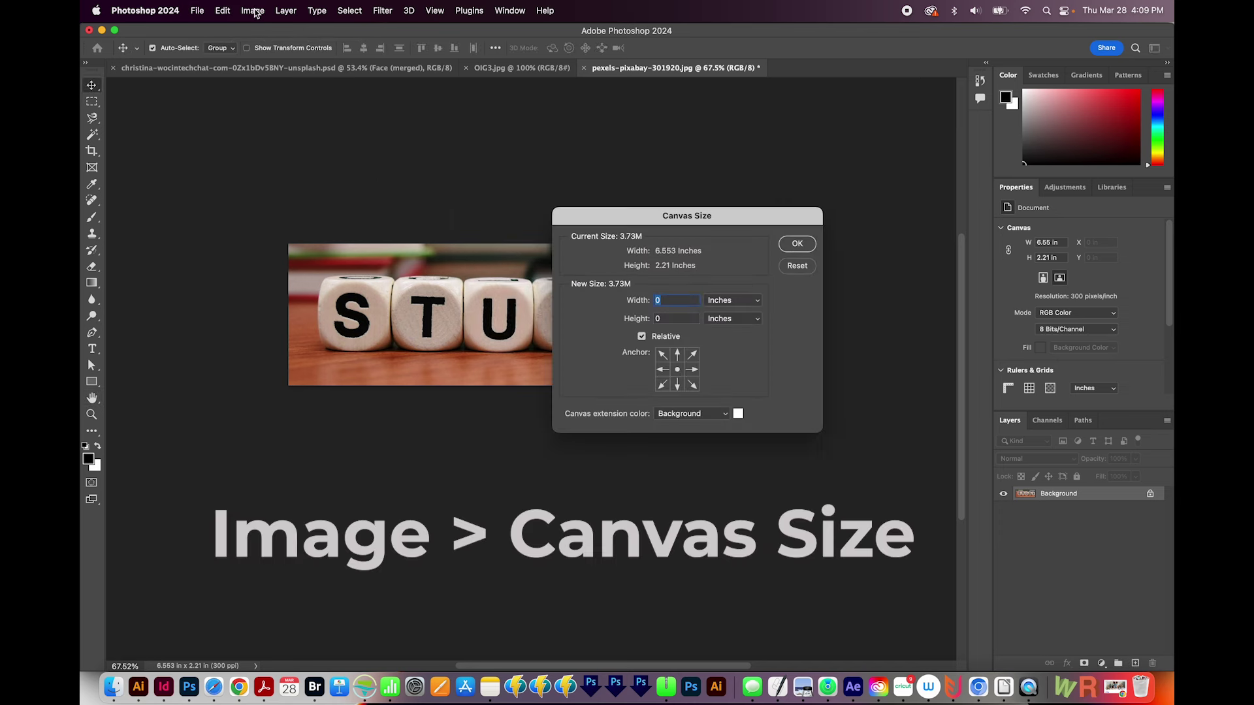
type("6.553+")
left_click(642, 336)
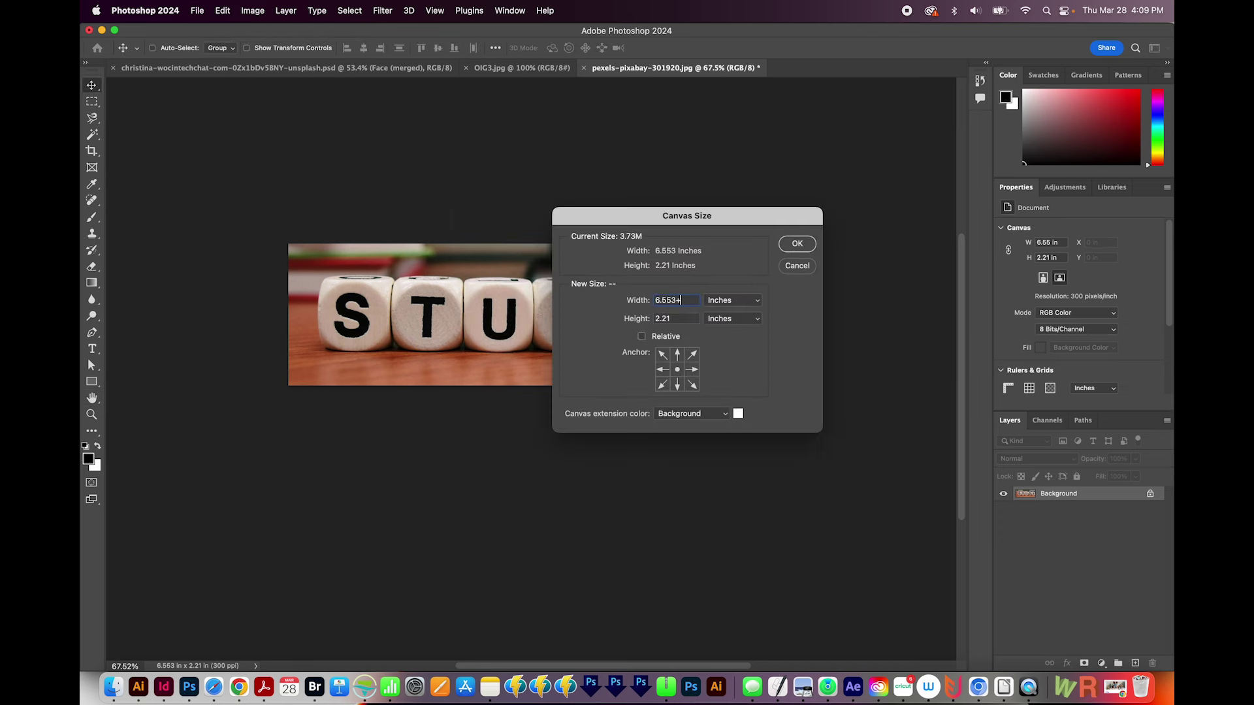
type(".25")
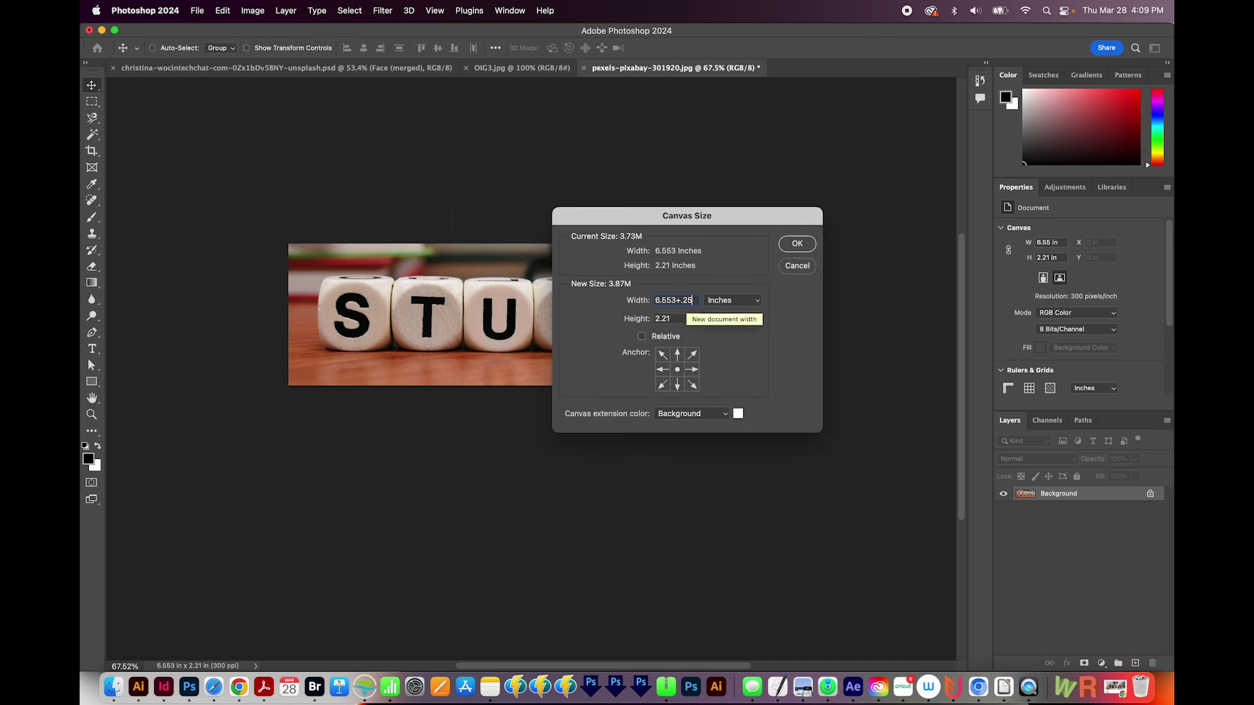
key("Tab")
key("Right")
type("+.2")
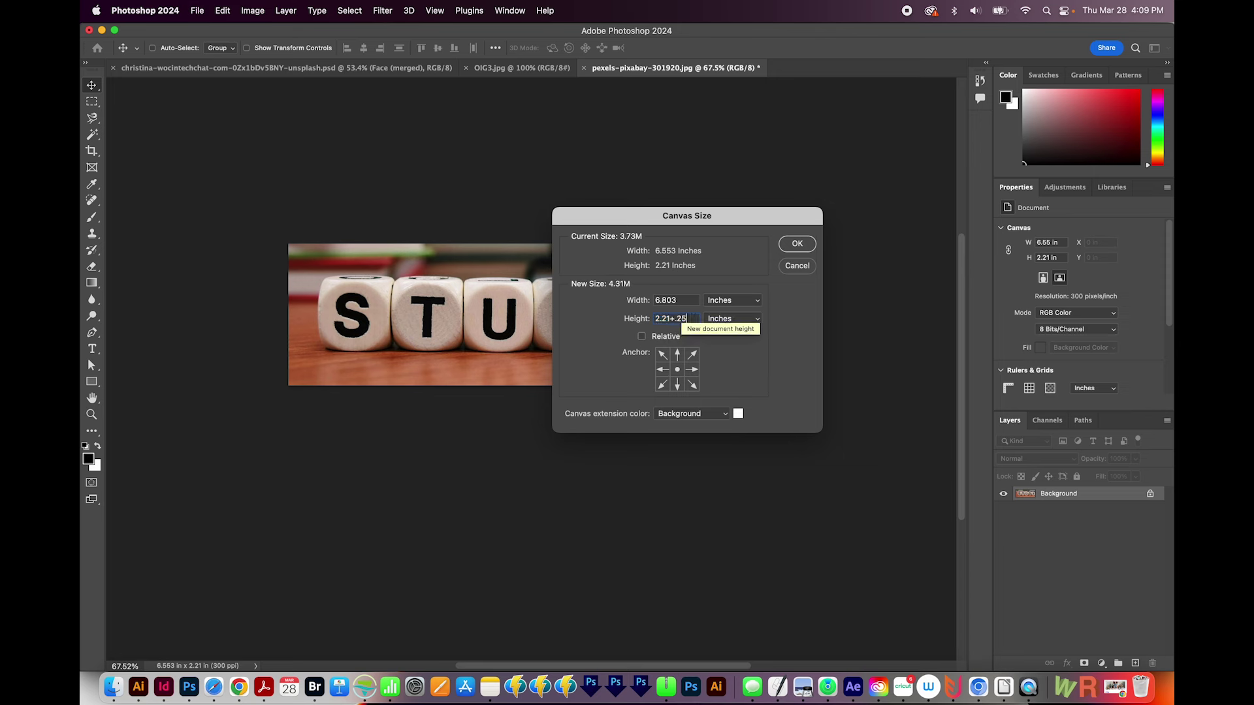
key("Tab")
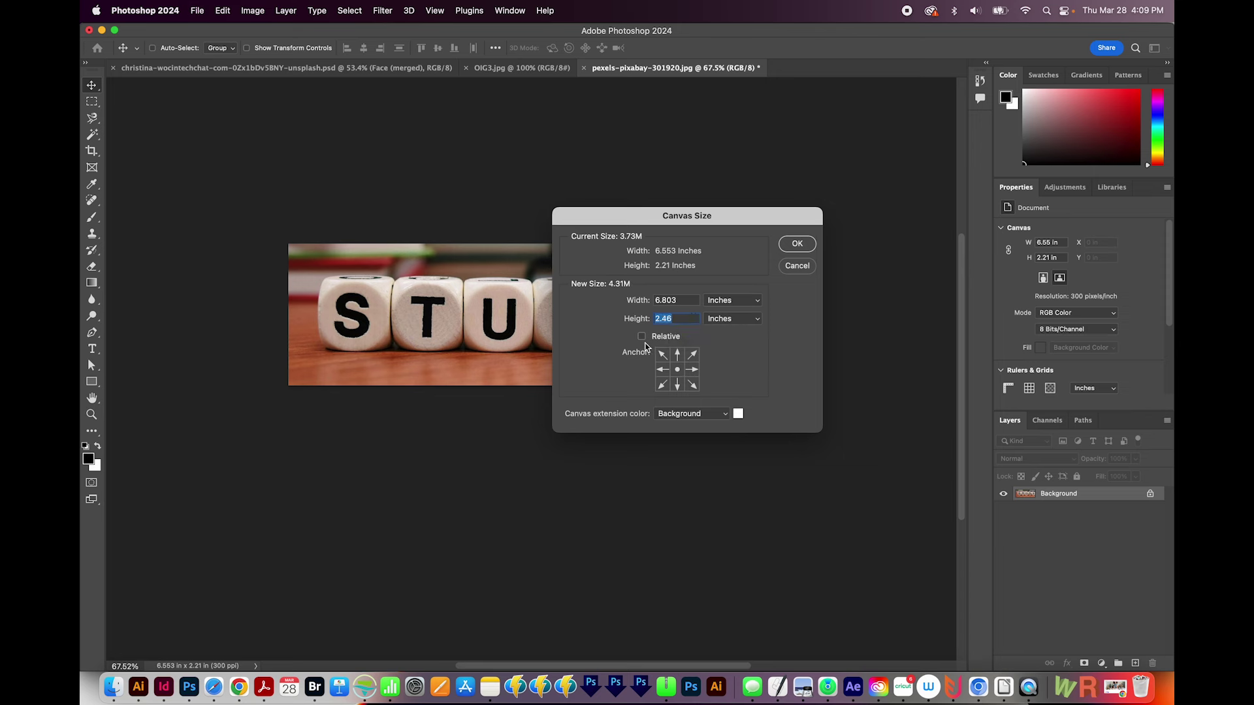
left_click(797, 246)
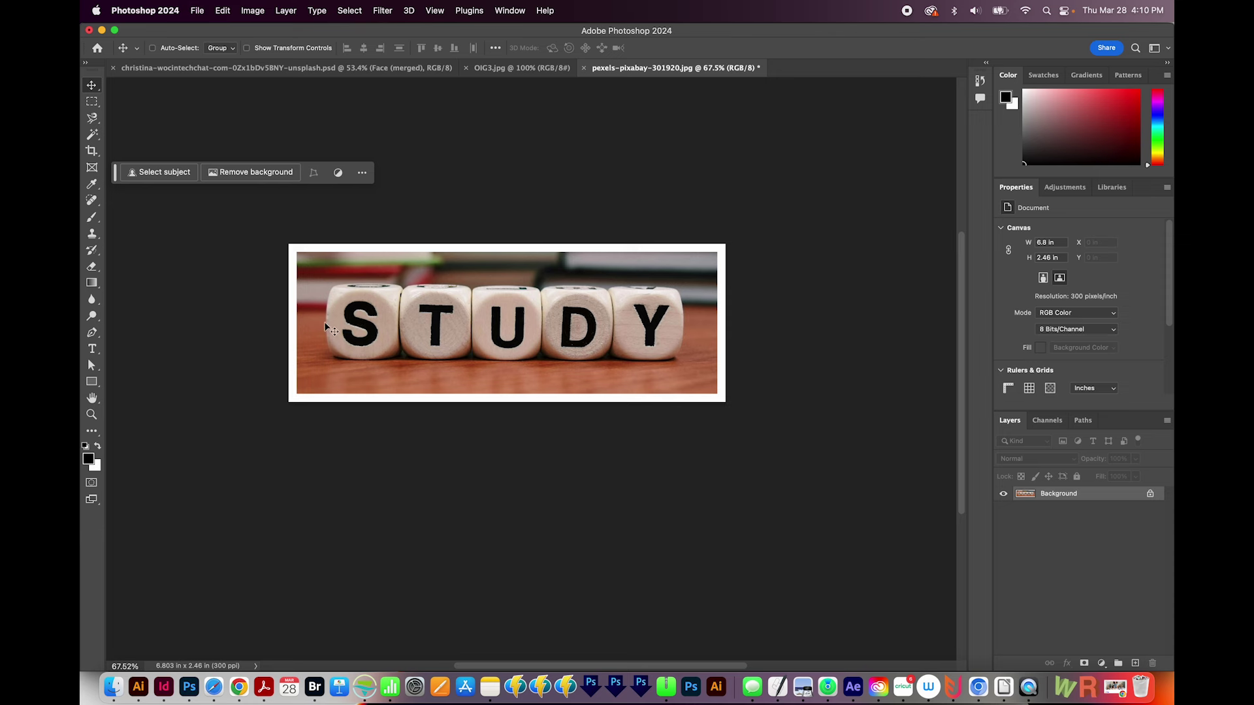
Marquee-select the top and left white border strips and fill them using an empty-prompt Generative Fill
key("m")
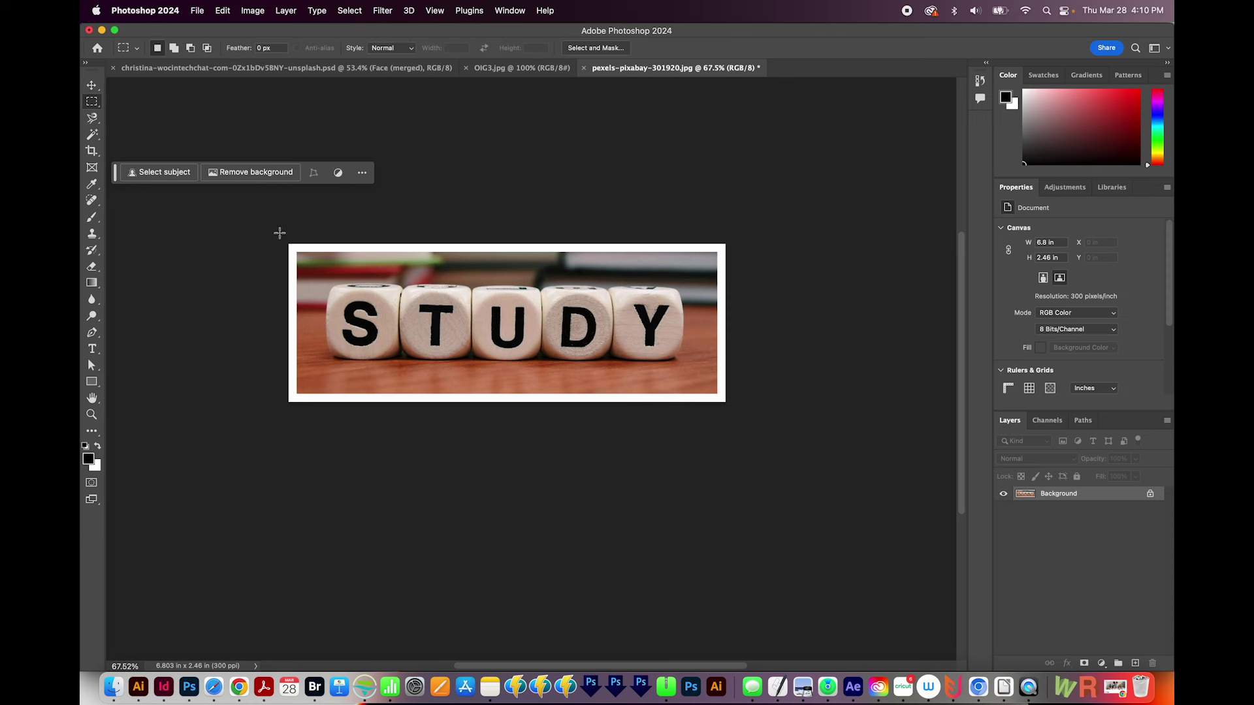
left_click_drag(274, 223, 741, 254)
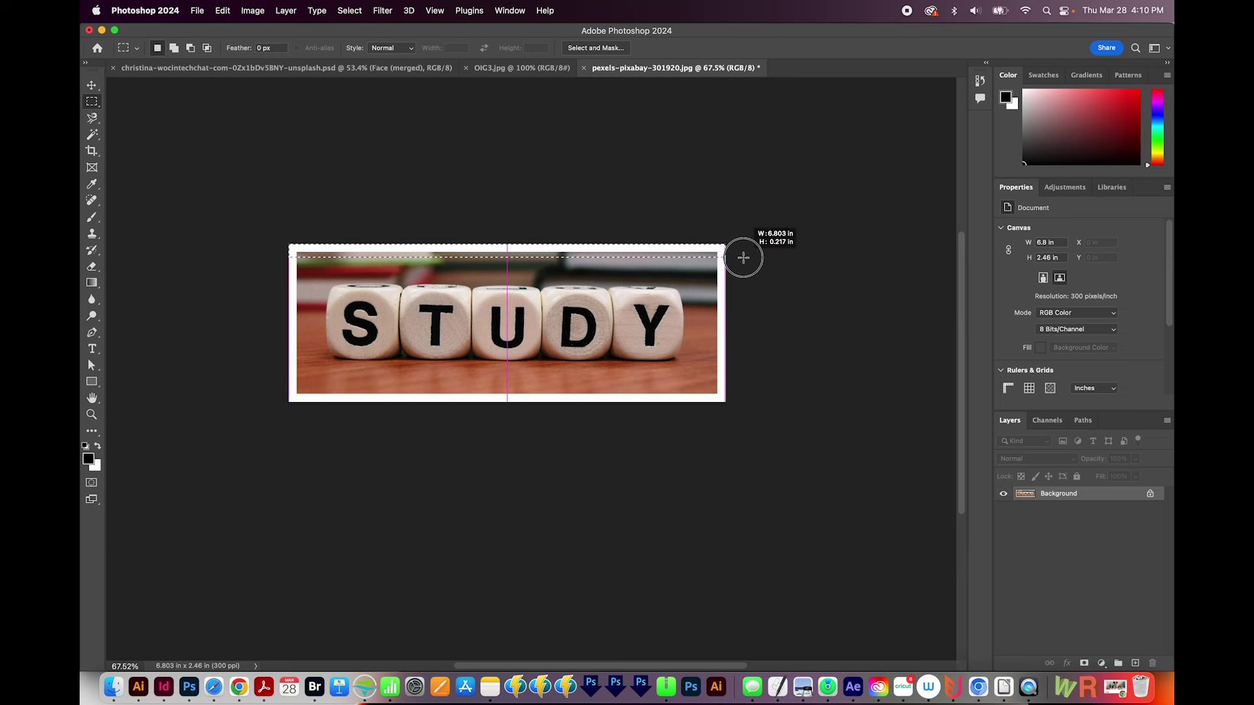
mouse_move(741, 254)
left_mouse_down()
mouse_move(766, 411)
mouse_move(266, 384)
left_mouse_up()
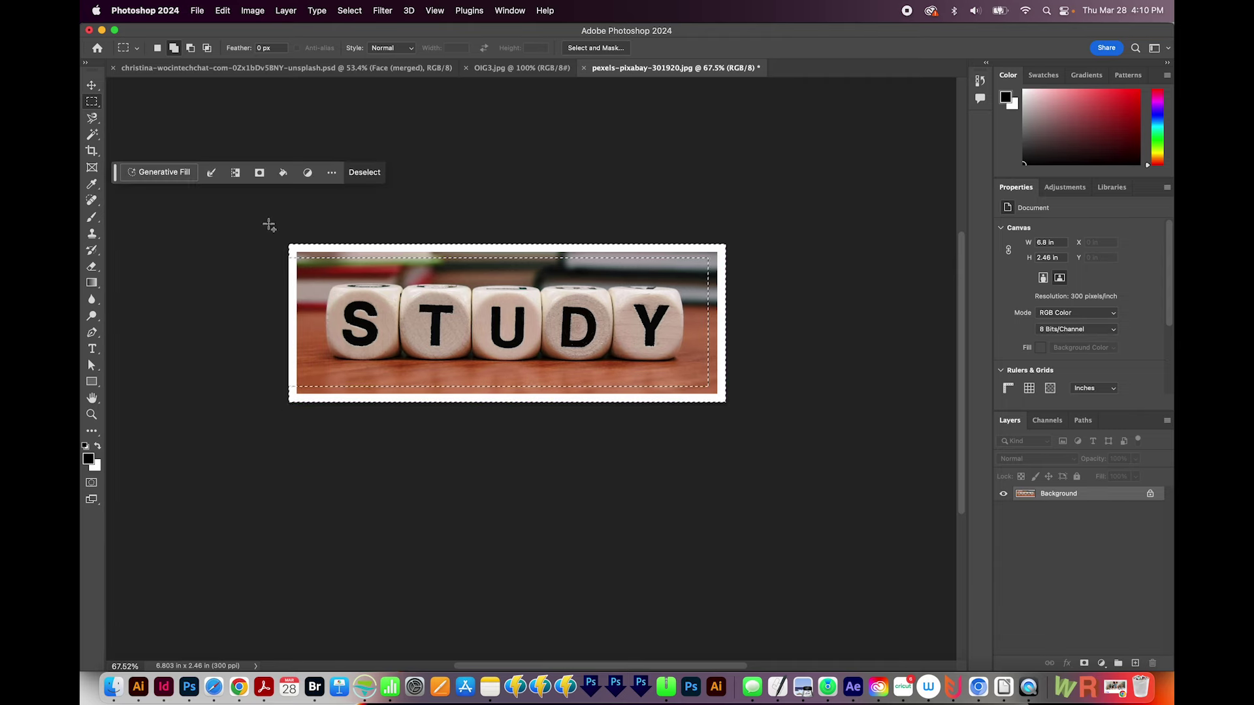
left_click_drag(268, 226, 307, 423, "shift")
left_click(160, 173)
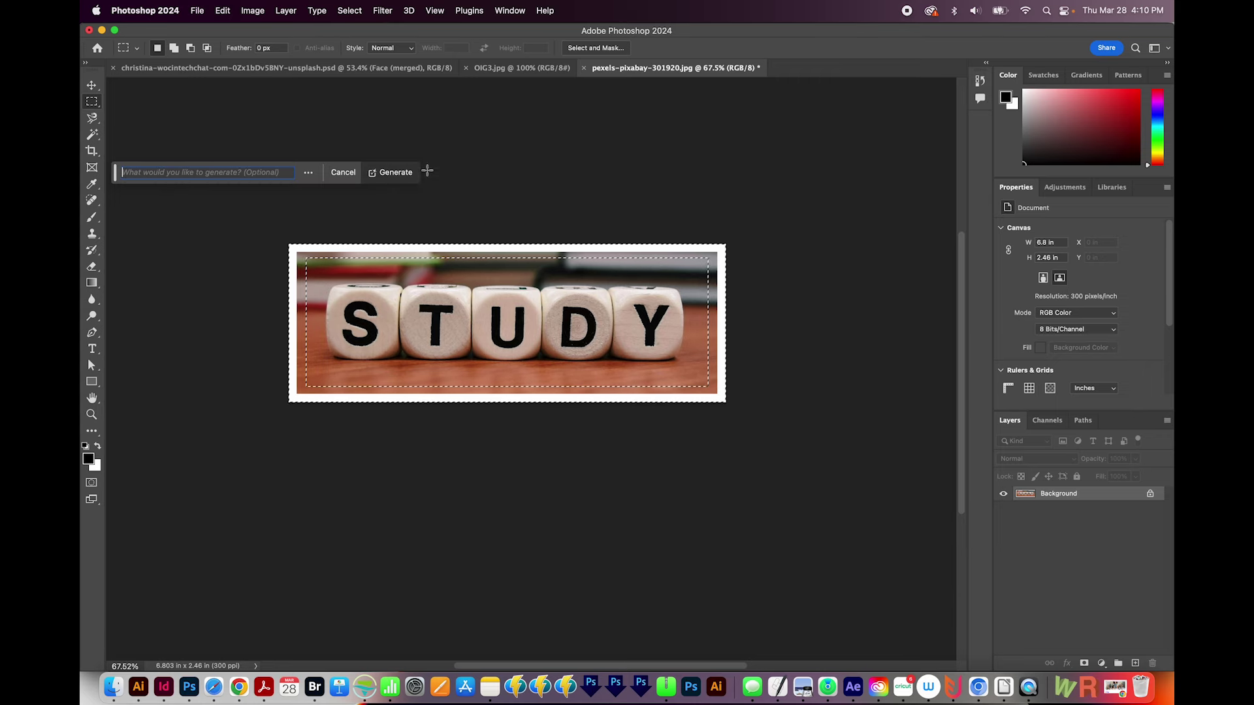
left_click(392, 171)
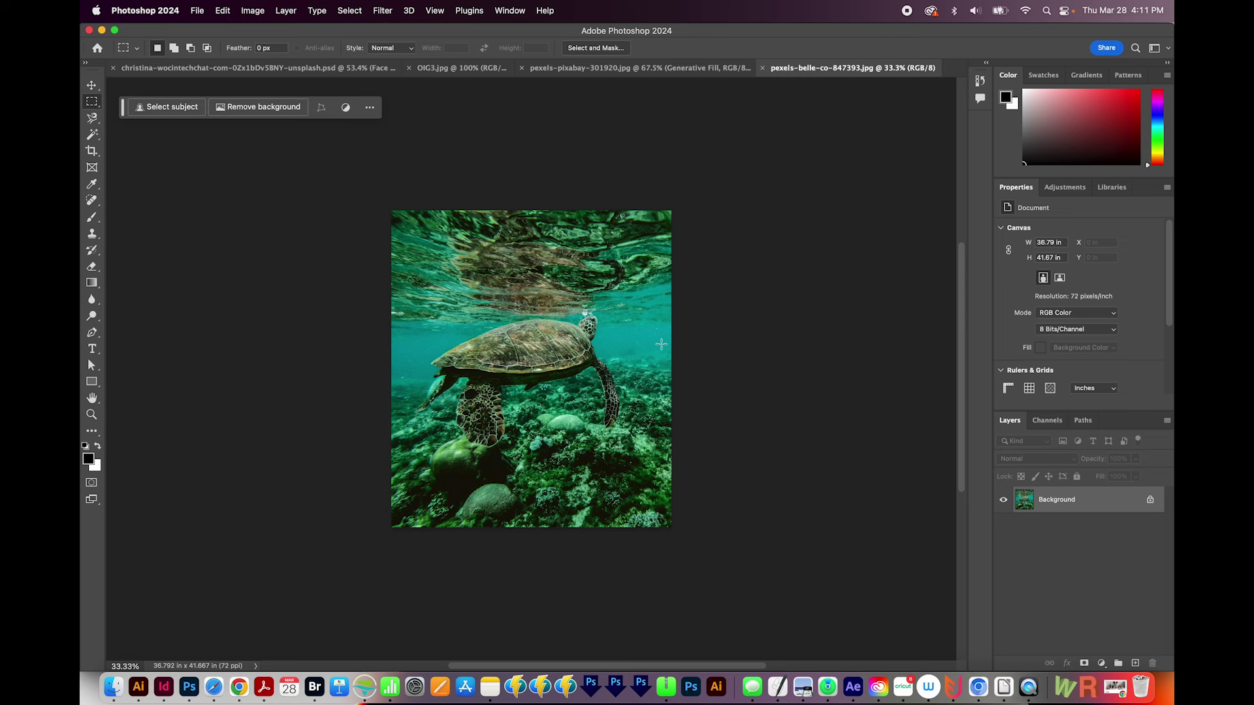
Crop-extend the turtle photo's right edge with no fixed ratio, widening it to about 77.7 × 20.7 in
key("super+minus")
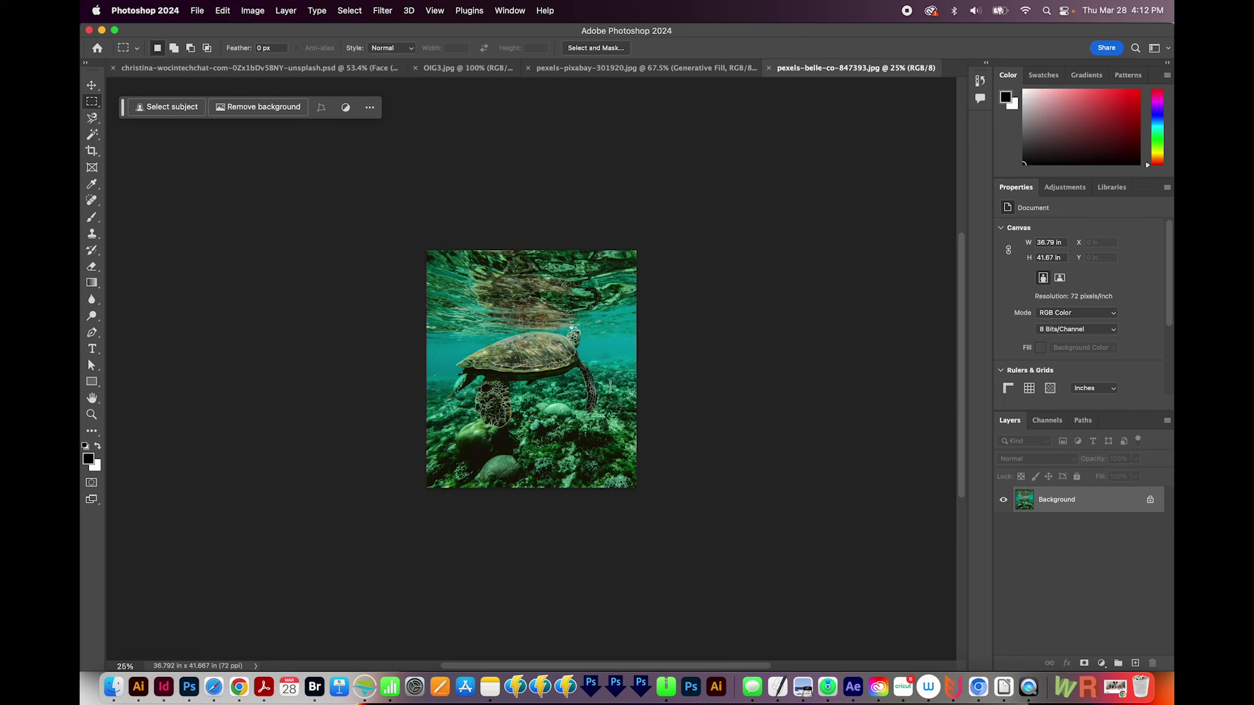
key("c")
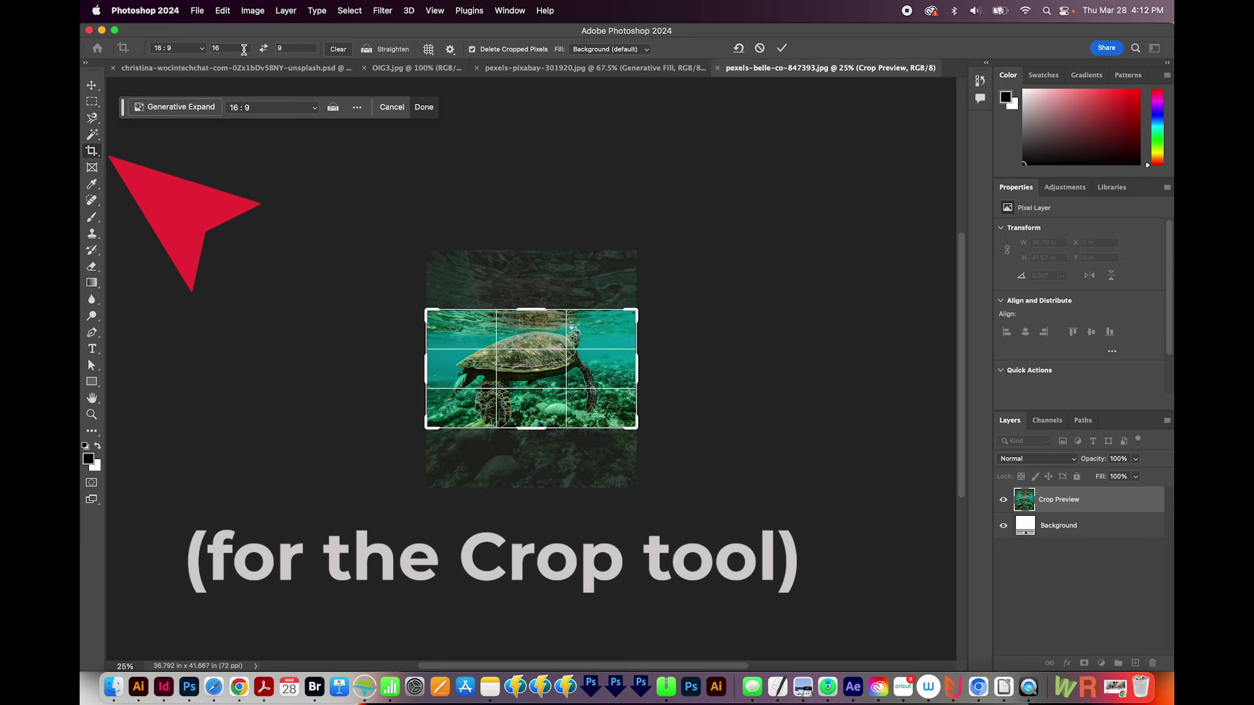
left_click(344, 49)
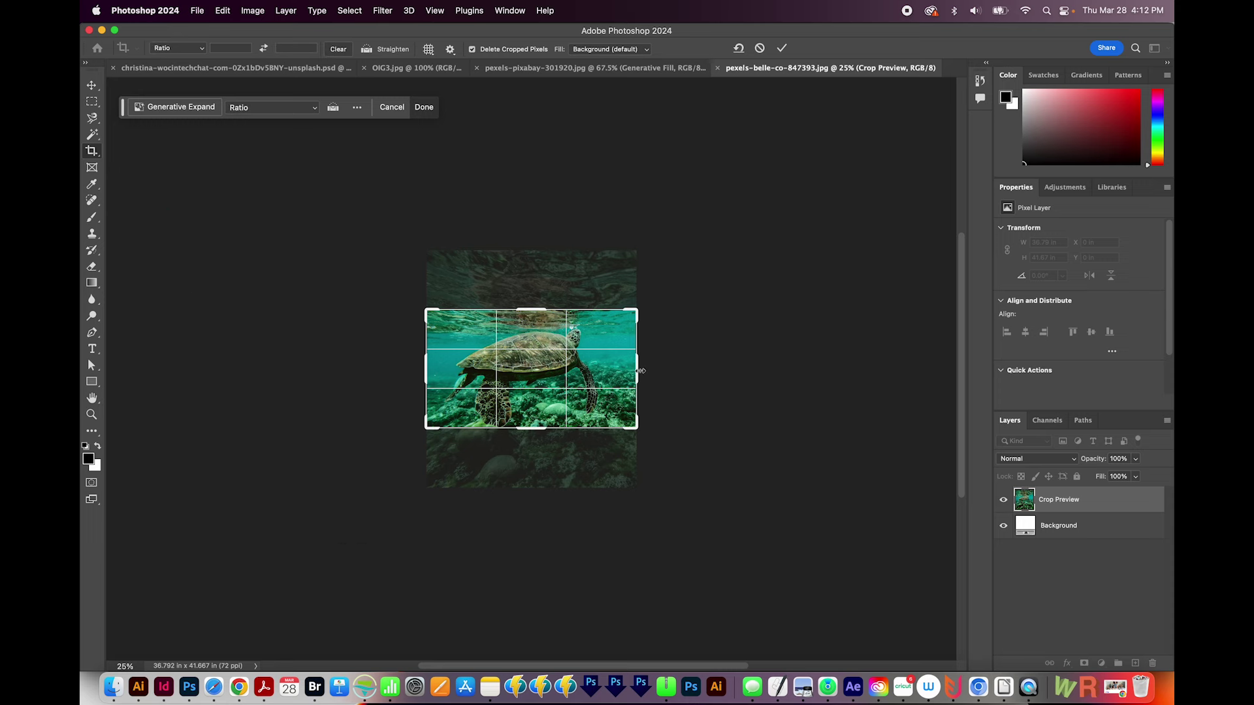
left_click_drag(638, 369, 756, 367)
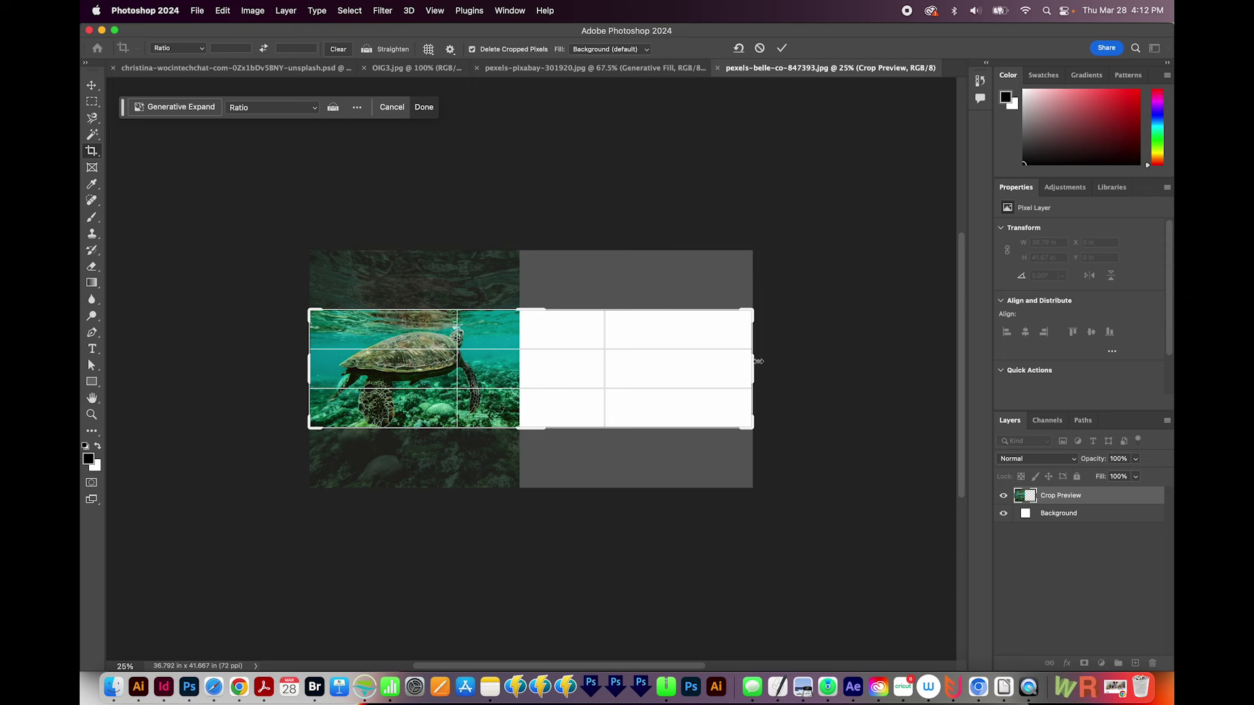
key("Return")
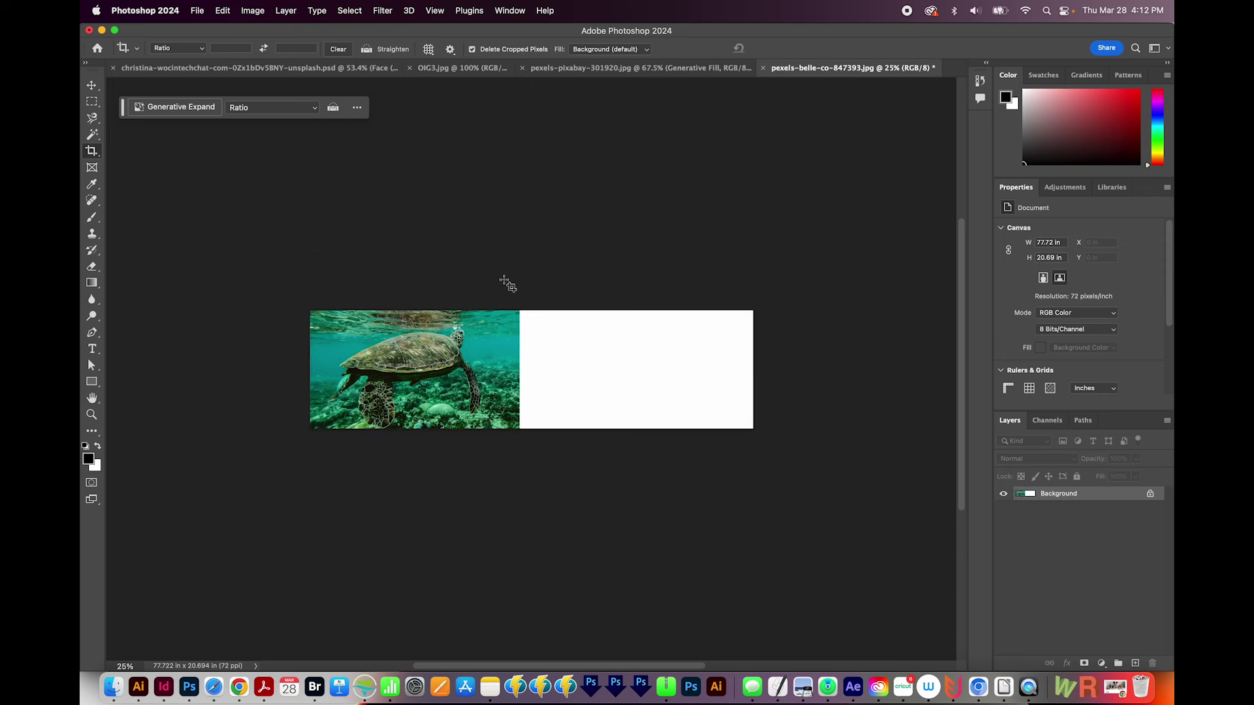
key("m")
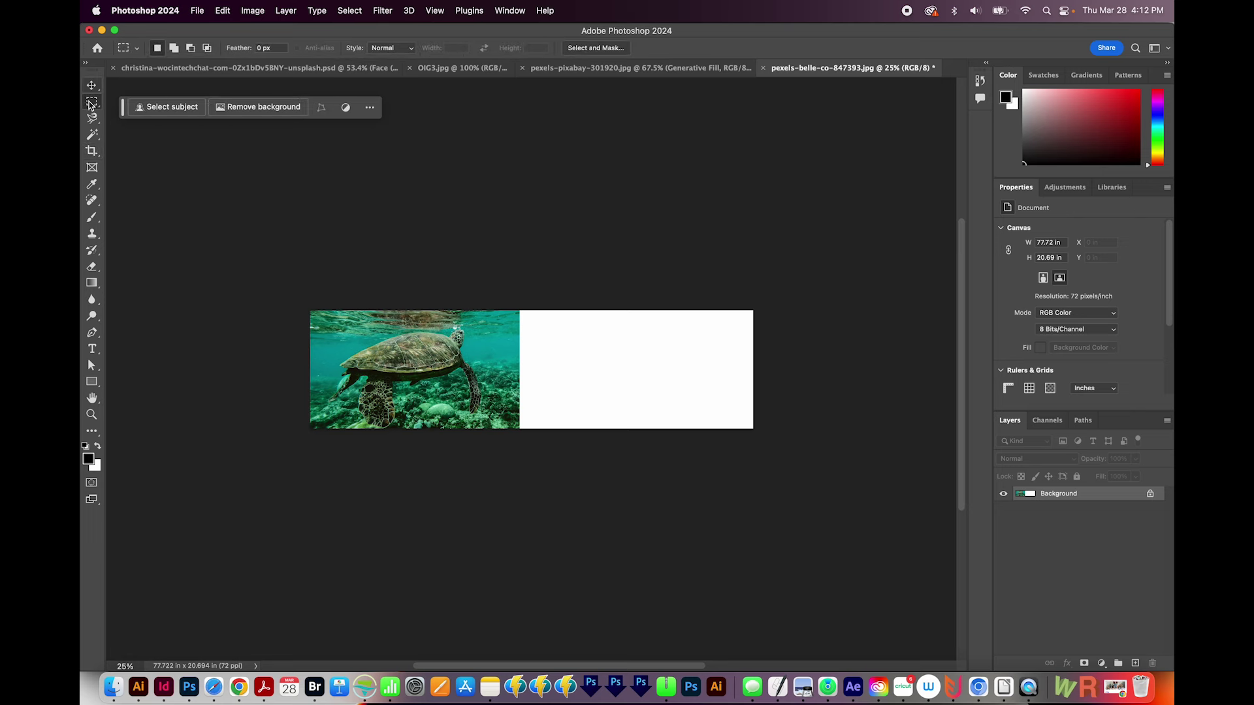
Select the blank right area, generate underwater scenery with Generative Fill, and keep variation 3/3
left_click_drag(514, 304, 668, 476)
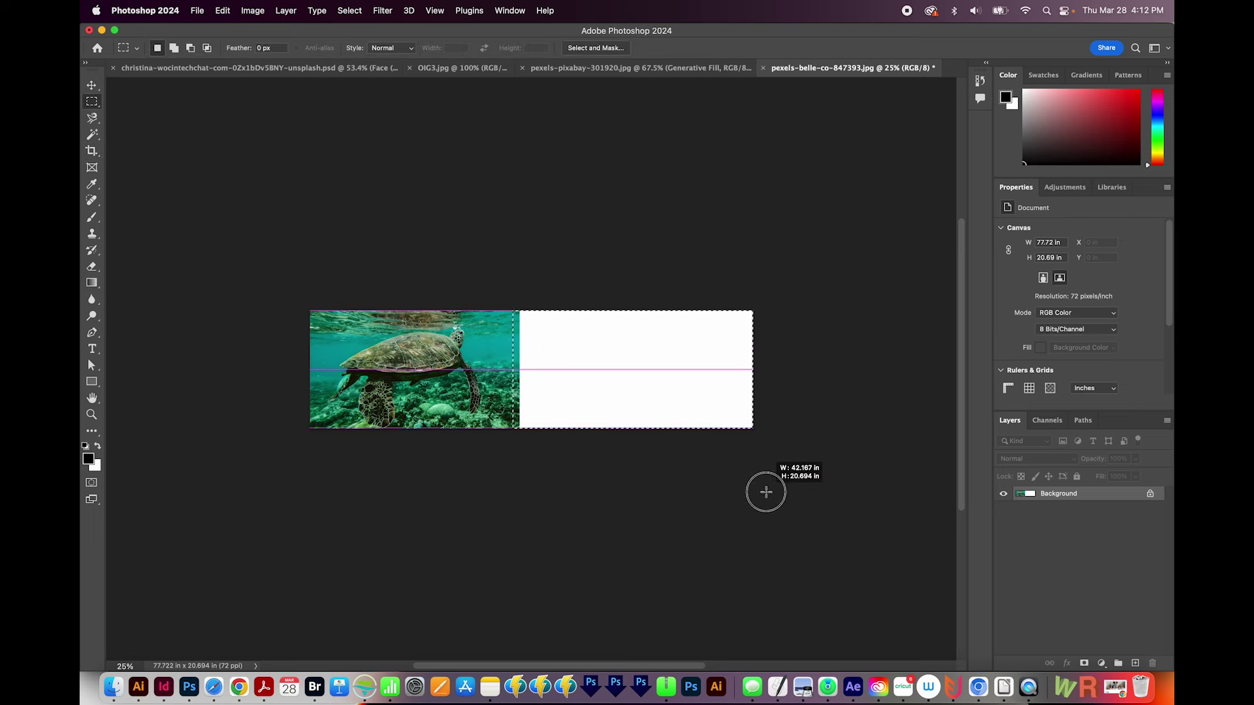
left_click_drag(668, 476, 786, 493)
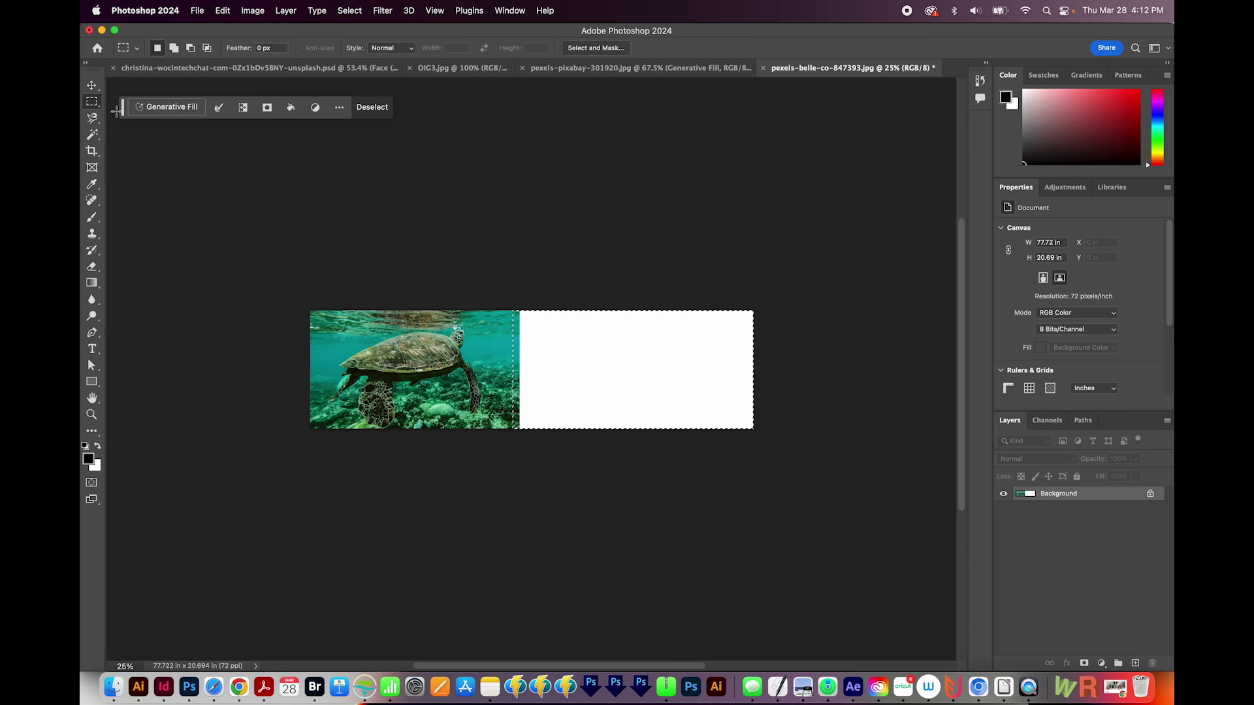
left_click(156, 106)
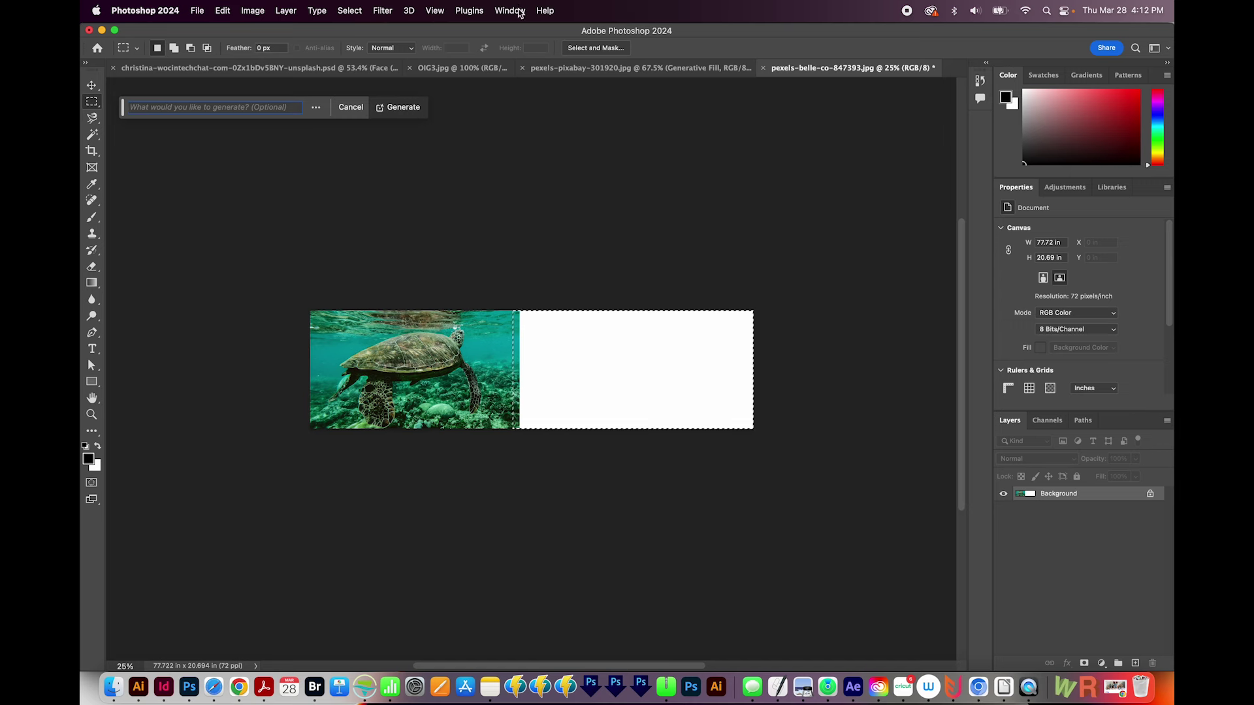
left_click(519, 12)
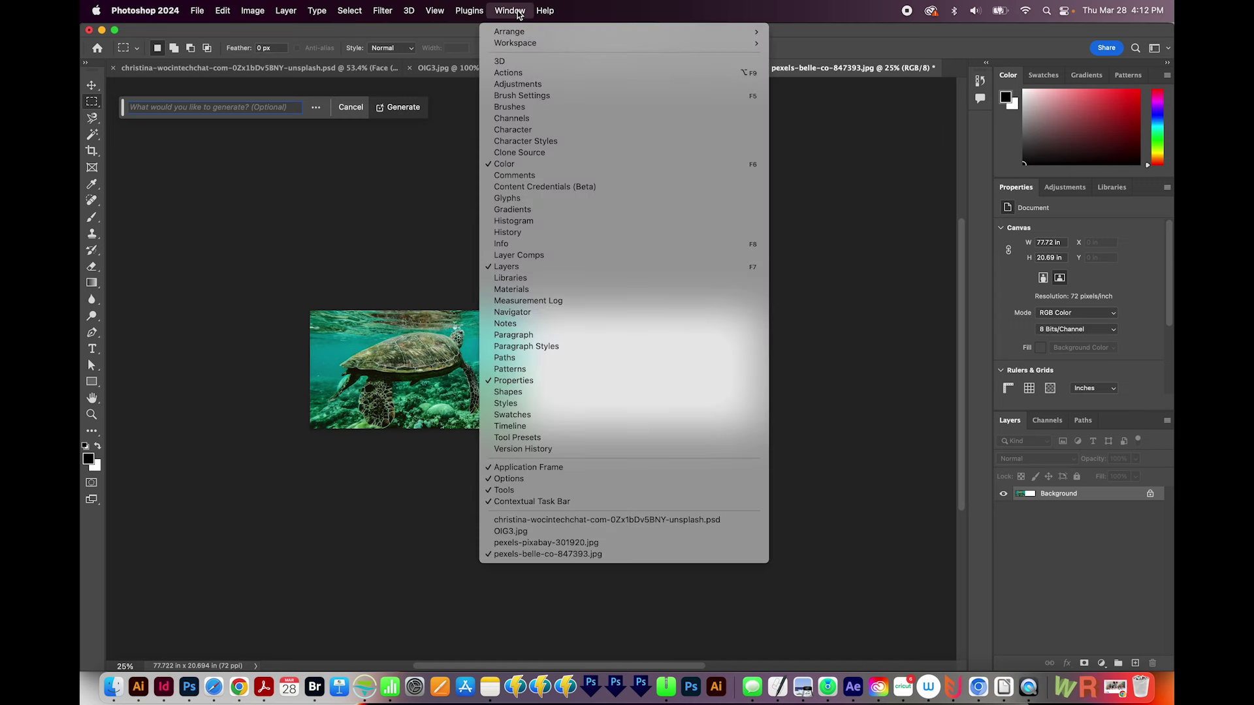
left_click(386, 294)
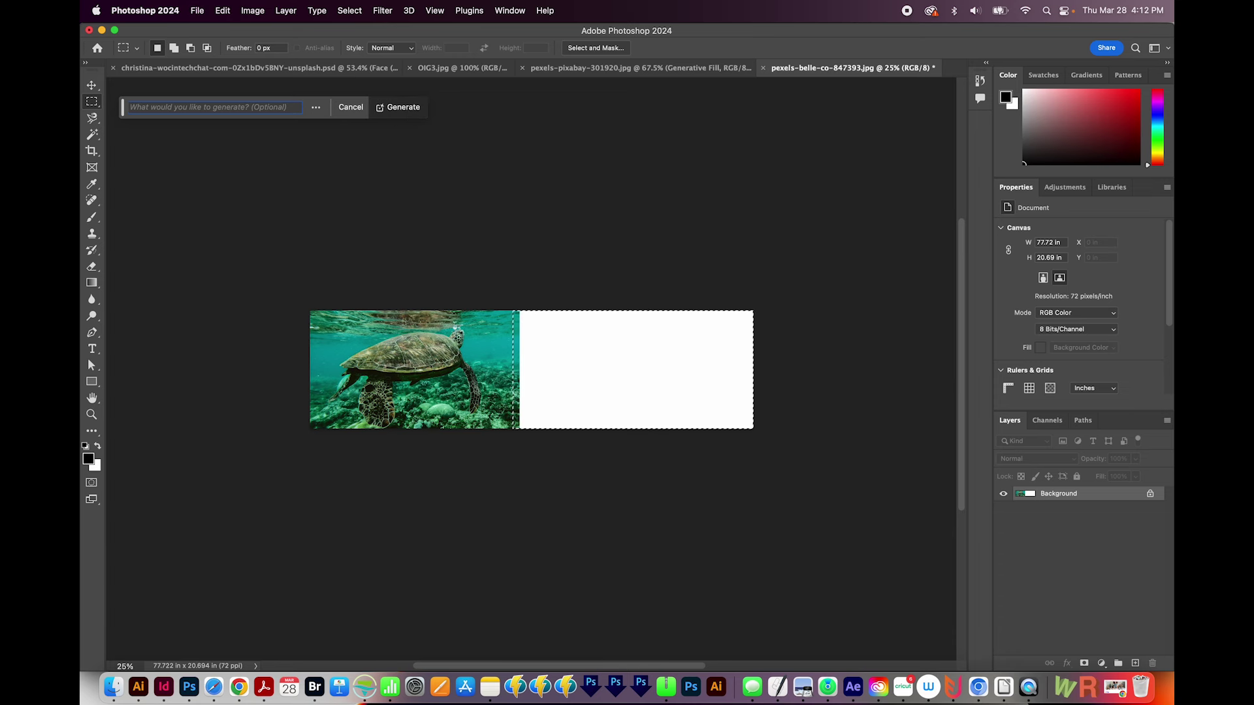
left_click(398, 106)
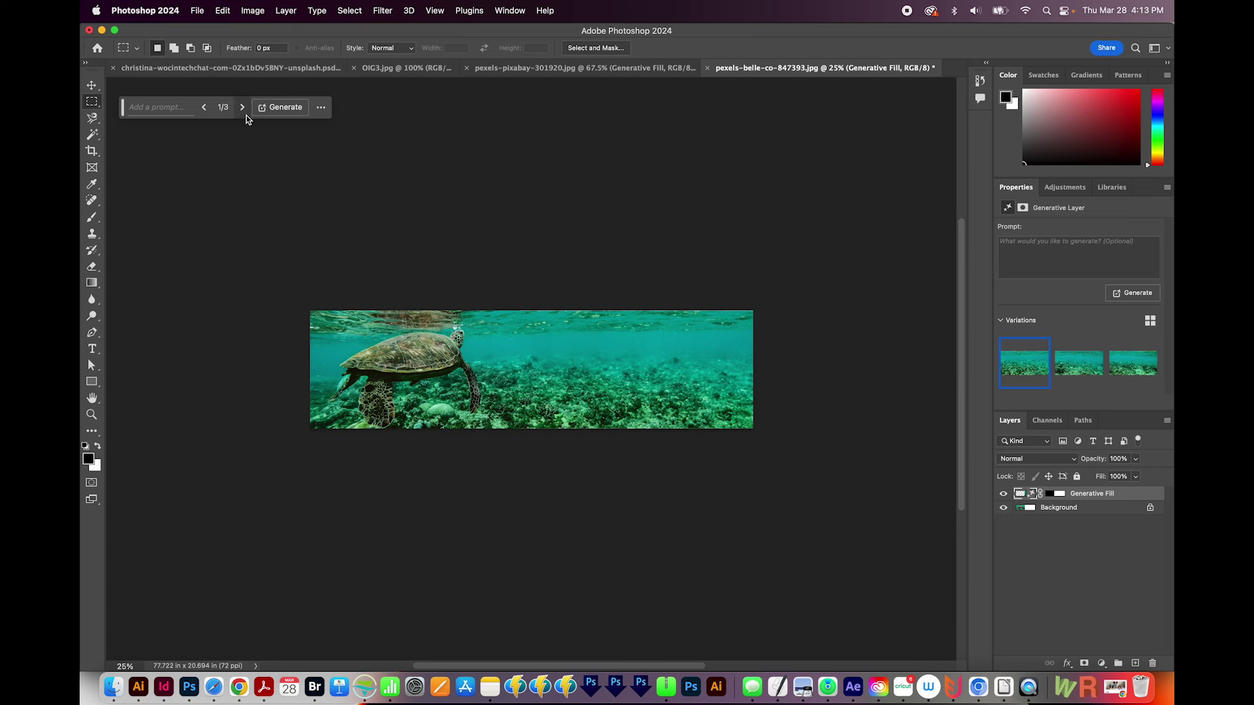
left_click(242, 108)
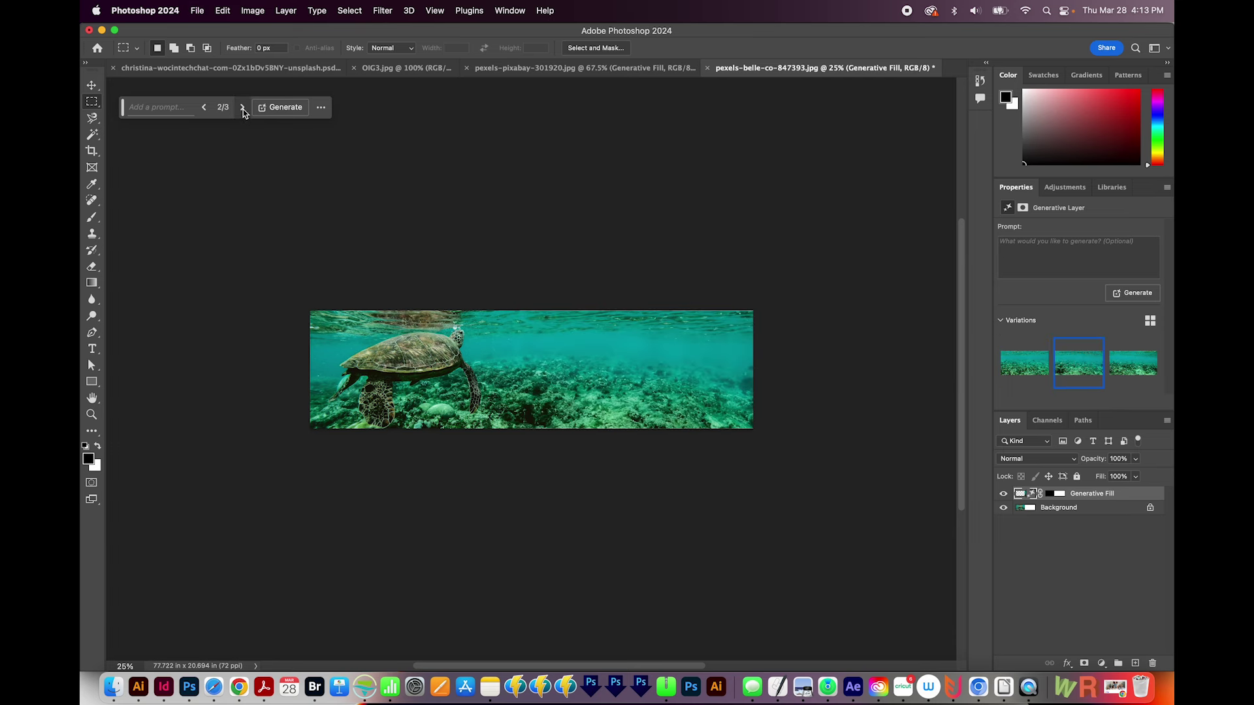
left_click(242, 107)
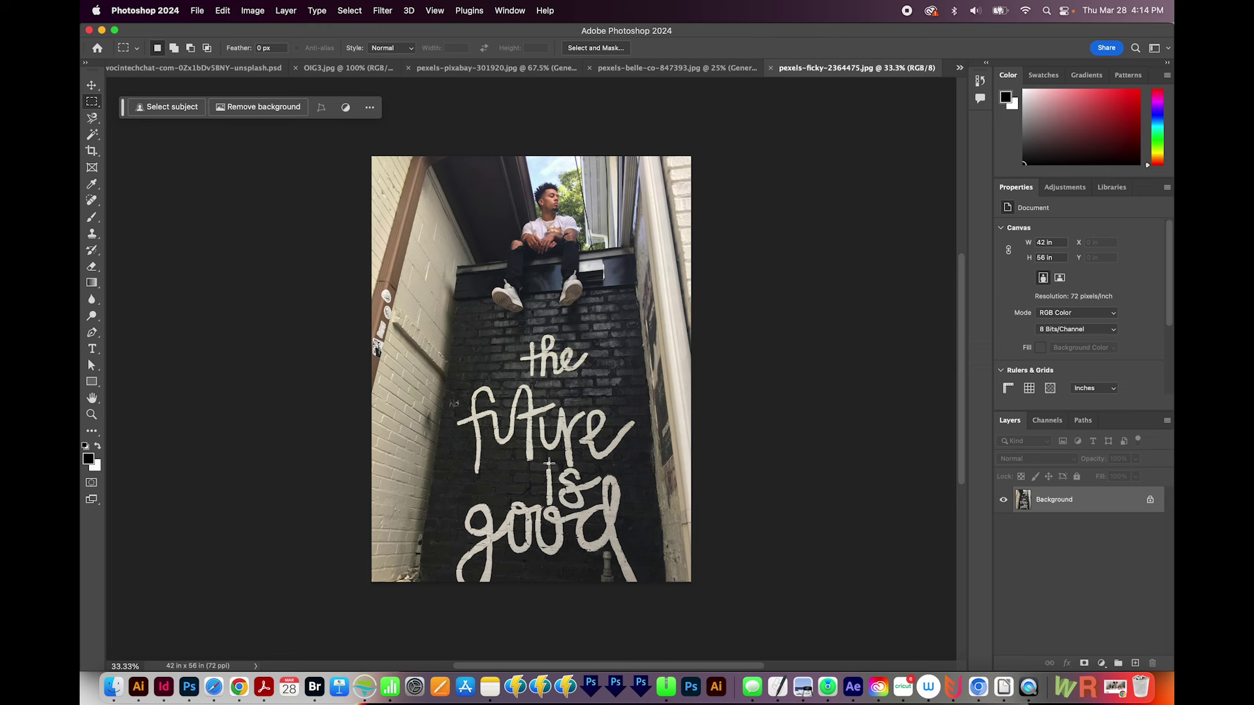
In Quick Mask, brush mask paint over the words 'the', 'future', 'is' and 'good'
key("w")
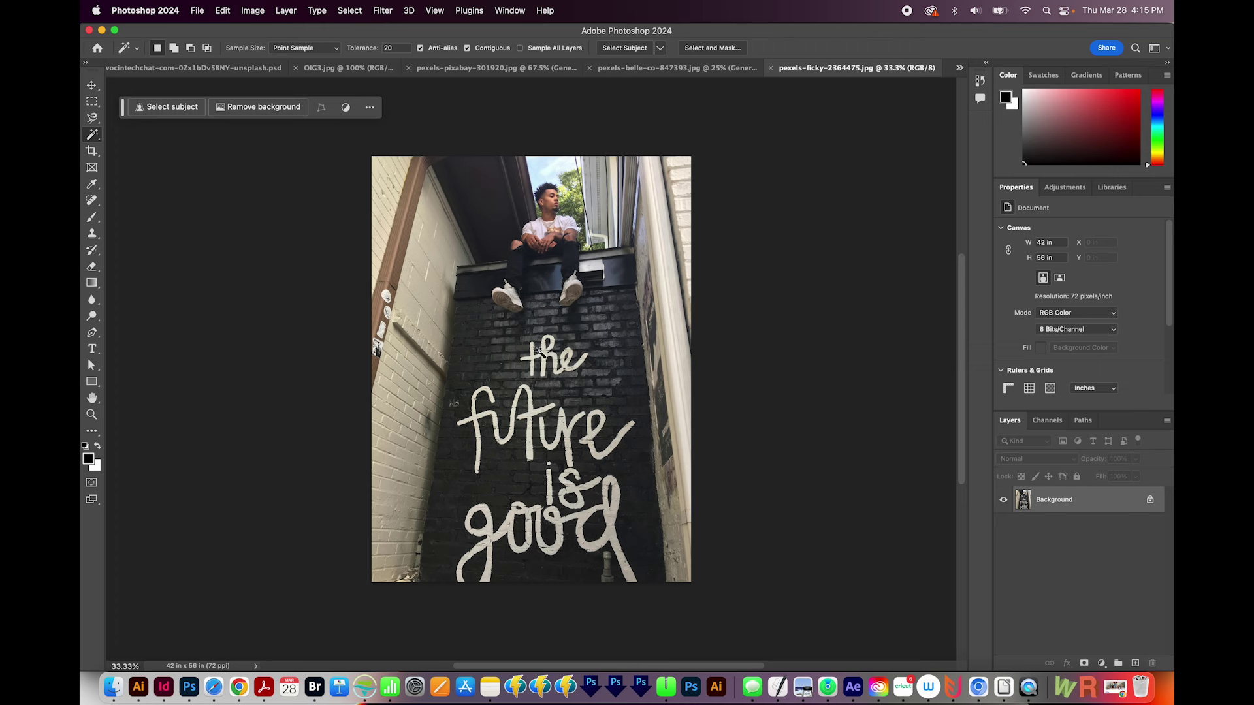
key("q")
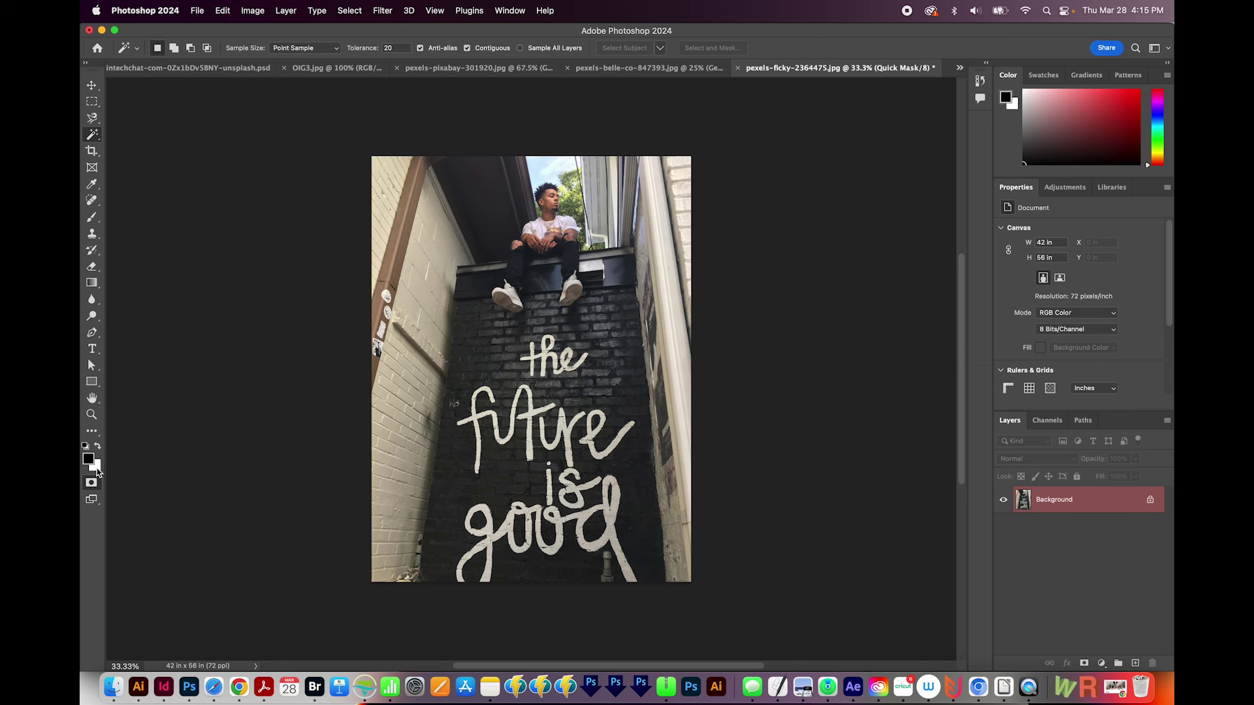
key("b")
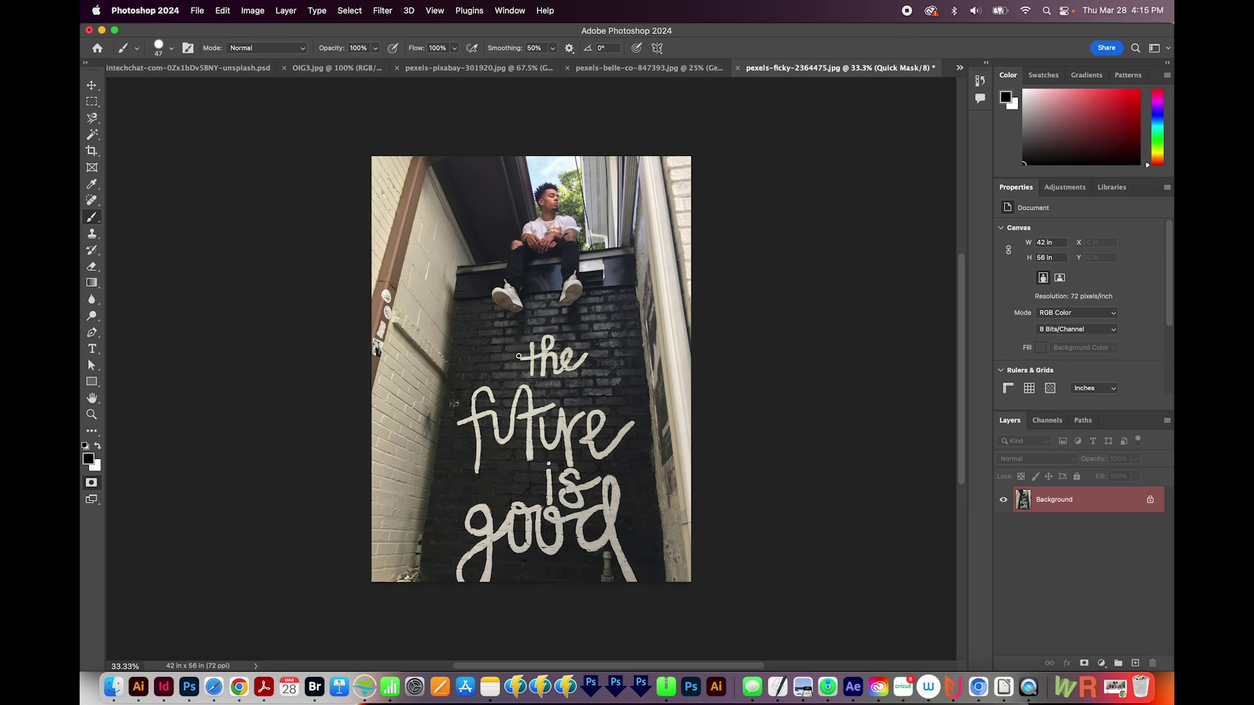
mouse_move(524, 355)
left_mouse_down()
mouse_move(545, 370)
mouse_move(588, 356)
left_mouse_up()
mouse_move(485, 392)
left_mouse_down()
mouse_move(455, 422)
mouse_move(530, 392)
mouse_move(530, 471)
mouse_move(530, 441)
mouse_move(561, 421)
mouse_move(578, 470)
mouse_move(585, 405)
mouse_move(601, 456)
mouse_move(615, 411)
mouse_move(641, 432)
left_mouse_up()
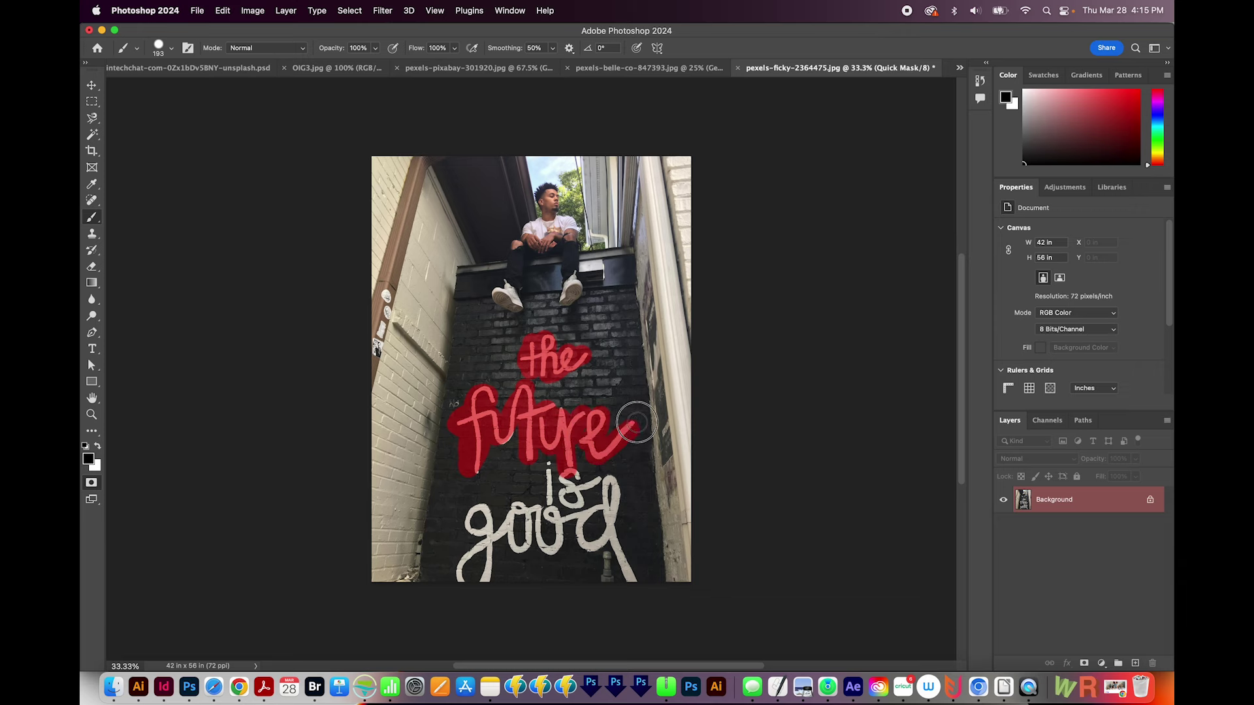
mouse_move(547, 487)
left_mouse_down()
mouse_move(575, 477)
mouse_move(573, 495)
mouse_move(615, 478)
left_mouse_up()
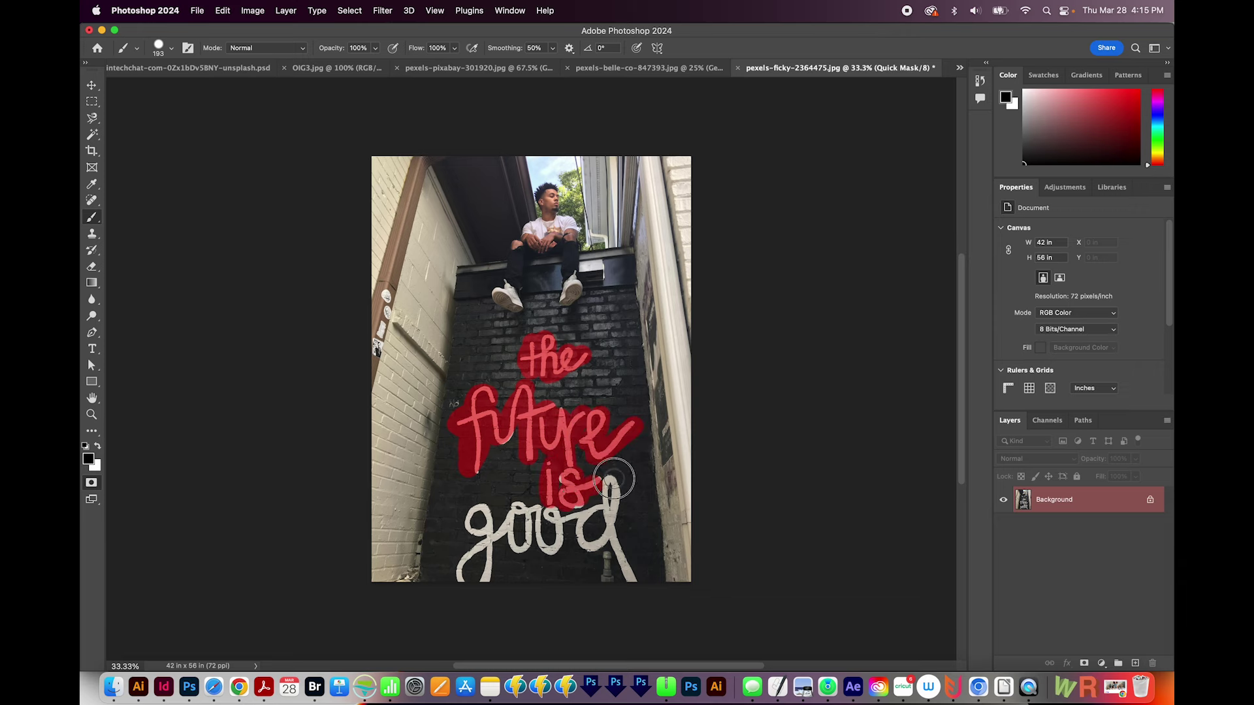
mouse_move(491, 512)
left_mouse_down()
mouse_move(460, 549)
mouse_move(490, 588)
mouse_move(441, 579)
mouse_move(525, 530)
mouse_move(554, 529)
mouse_move(520, 546)
mouse_move(563, 544)
mouse_move(621, 481)
mouse_move(622, 540)
mouse_move(592, 543)
left_mouse_up()
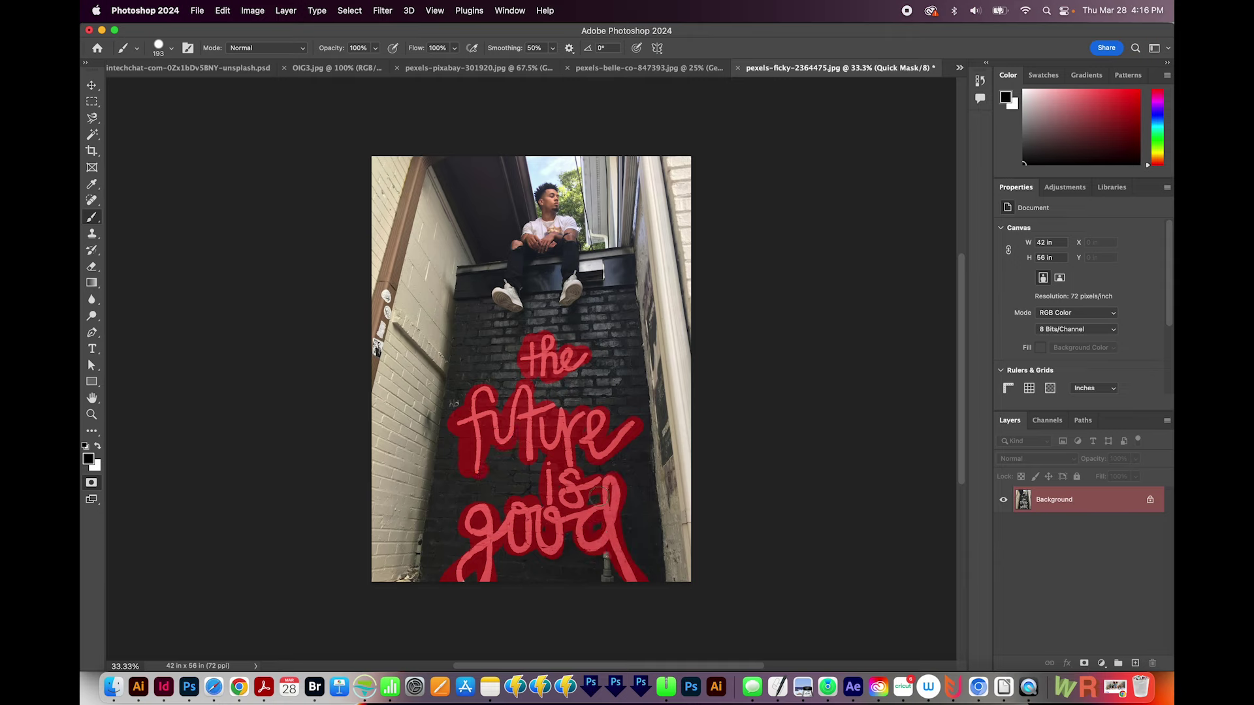
Invert the quick-mask selection, generate a fill over the lettering, and keep variation 3/3
key("q")
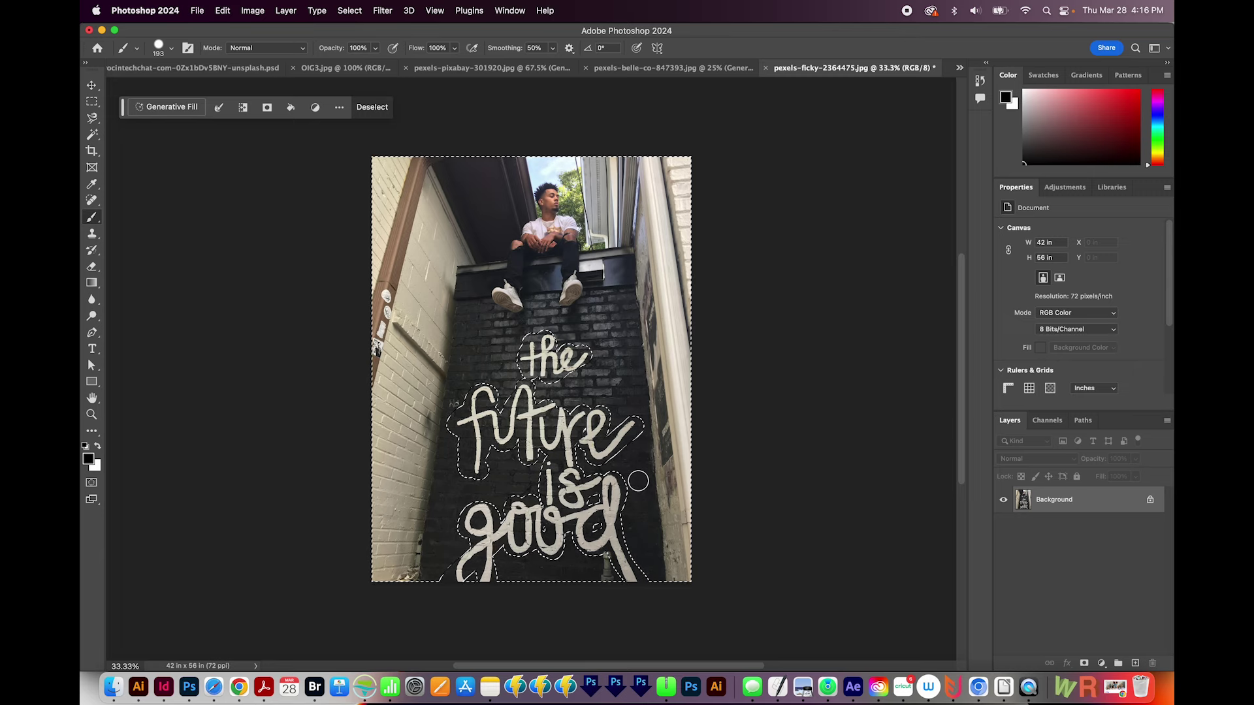
key("super+shift+i")
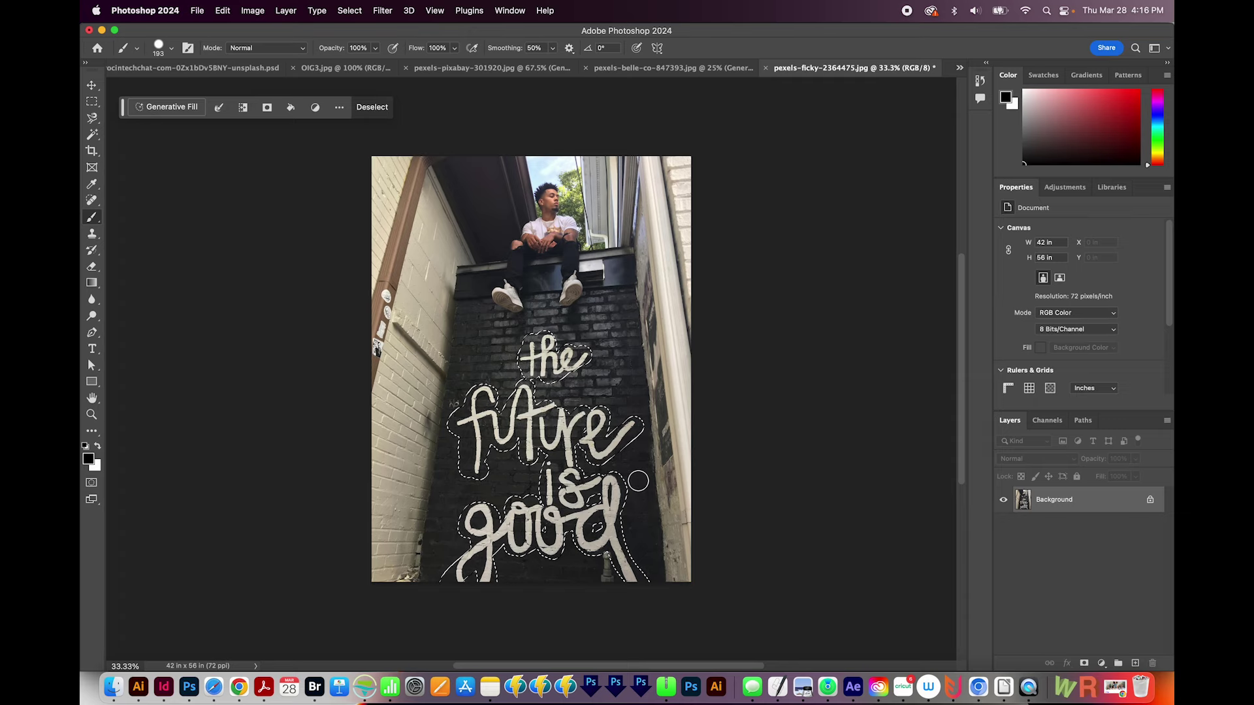
left_click(173, 107)
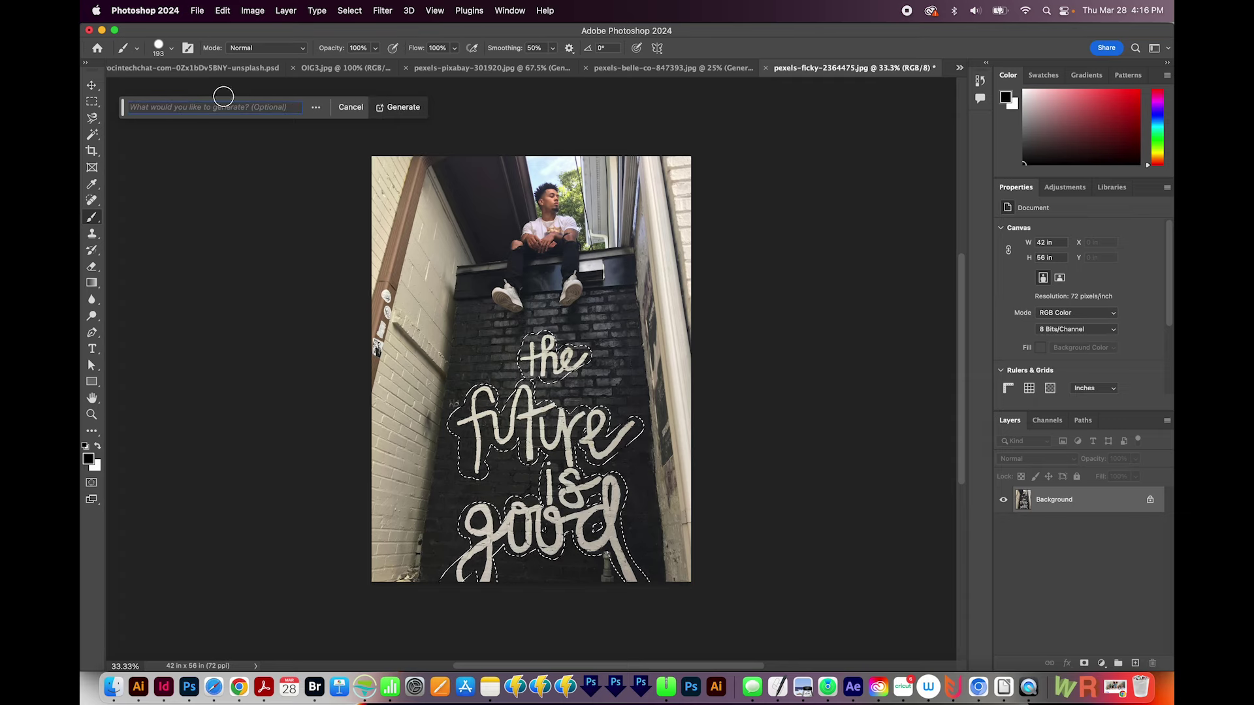
left_click(401, 107)
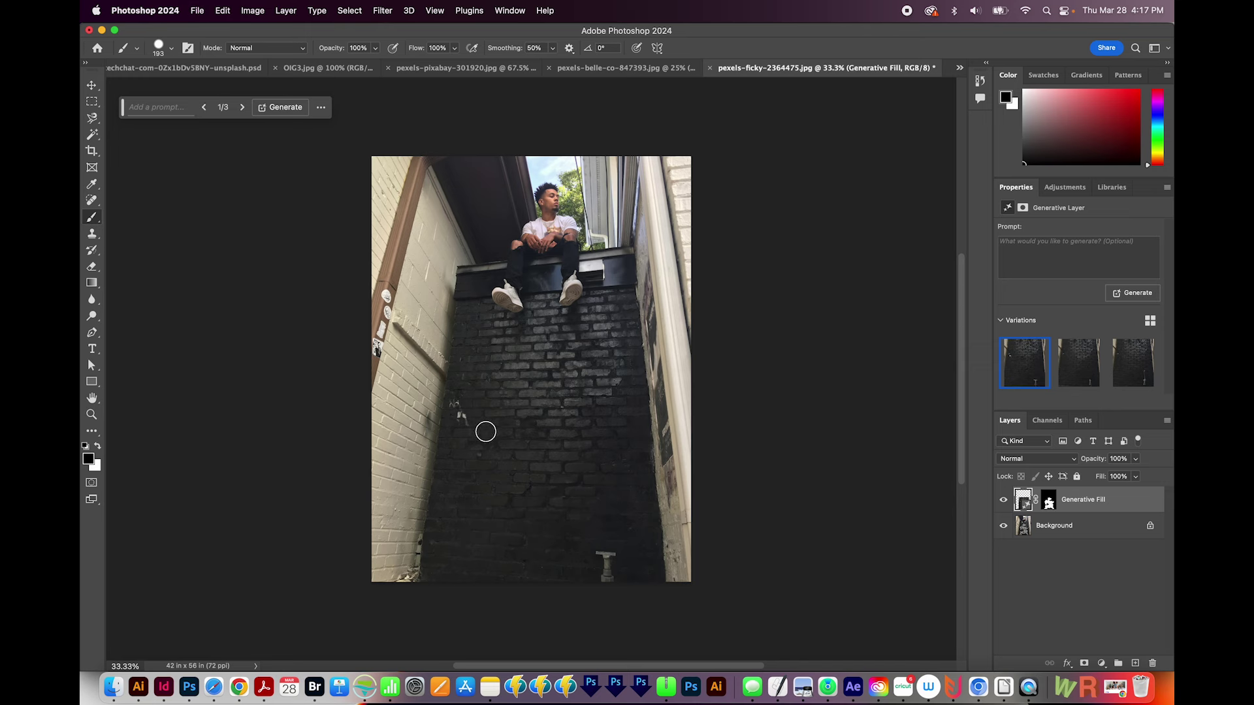
left_click(243, 109)
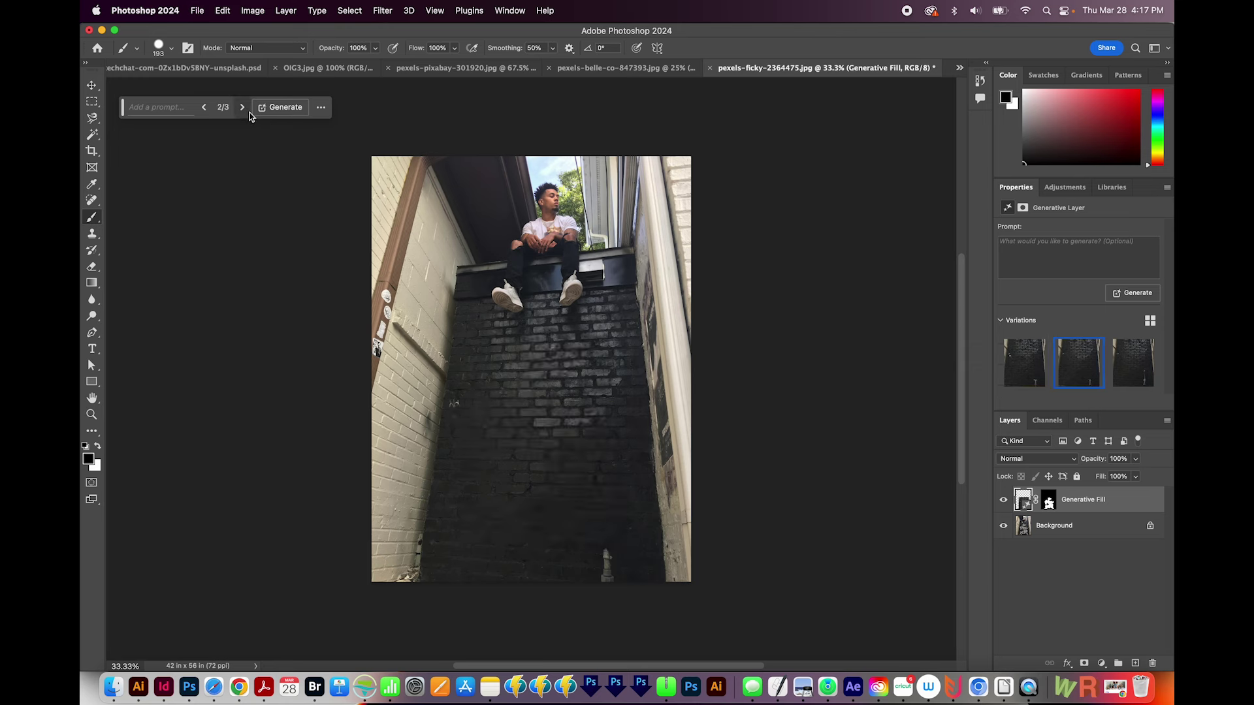
left_click(244, 110)
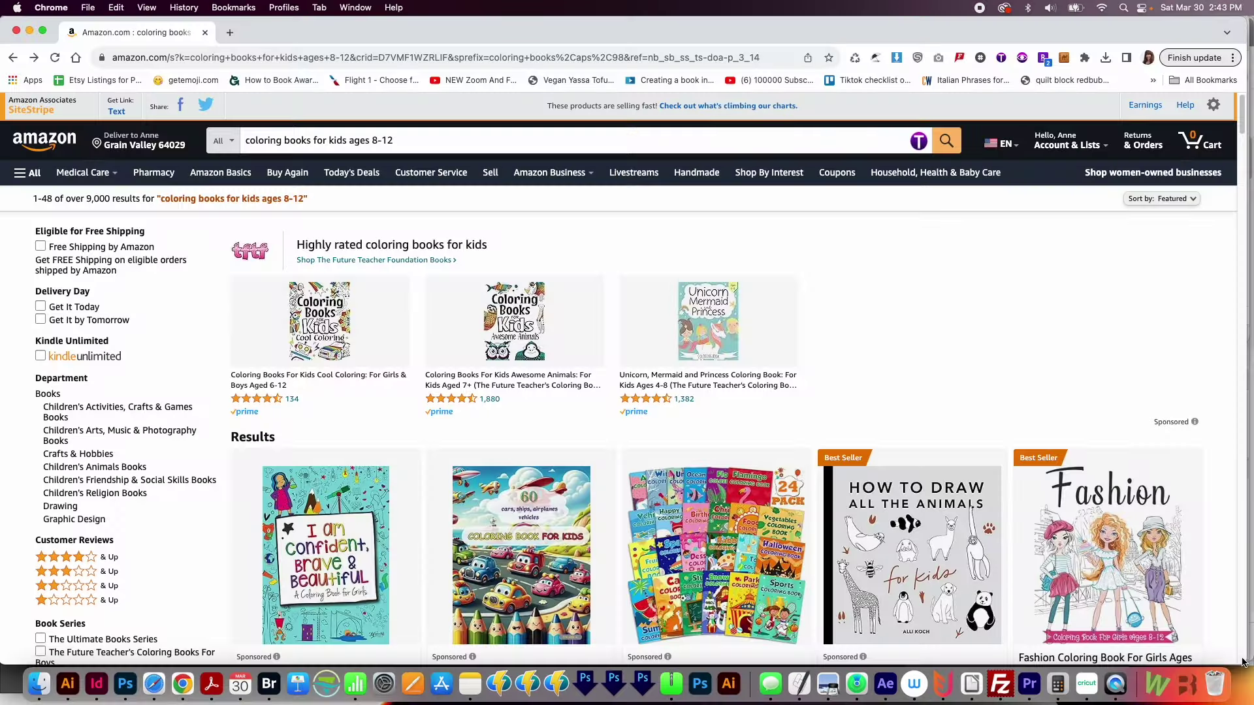
scroll(1242, 663, "down", 5)
scroll(1242, 663, "down", 3)
scroll(1242, 663, "down", 2)
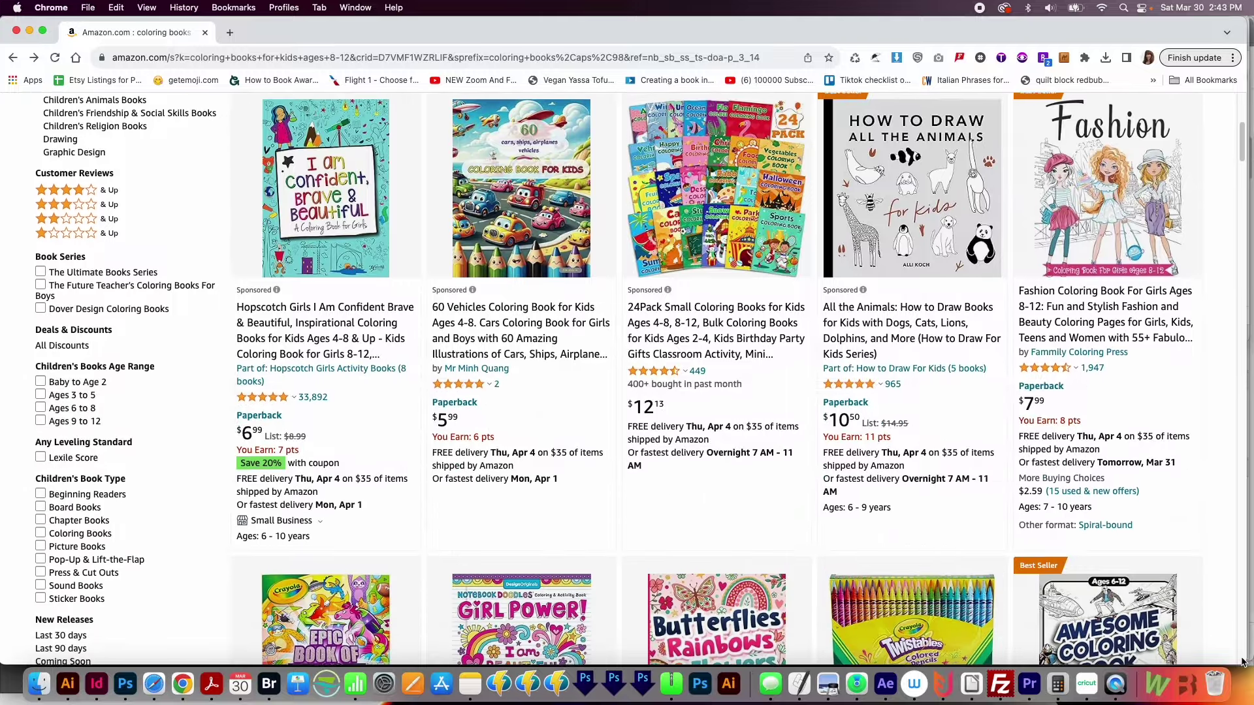
scroll(1242, 664, "down", 1)
scroll(1242, 664, "down", 3)
scroll(1242, 664, "down", 2)
scroll(1242, 664, "down", 1)
scroll(1243, 664, "down", 4)
scroll(1242, 664, "down", 2)
scroll(1243, 663, "down", 1)
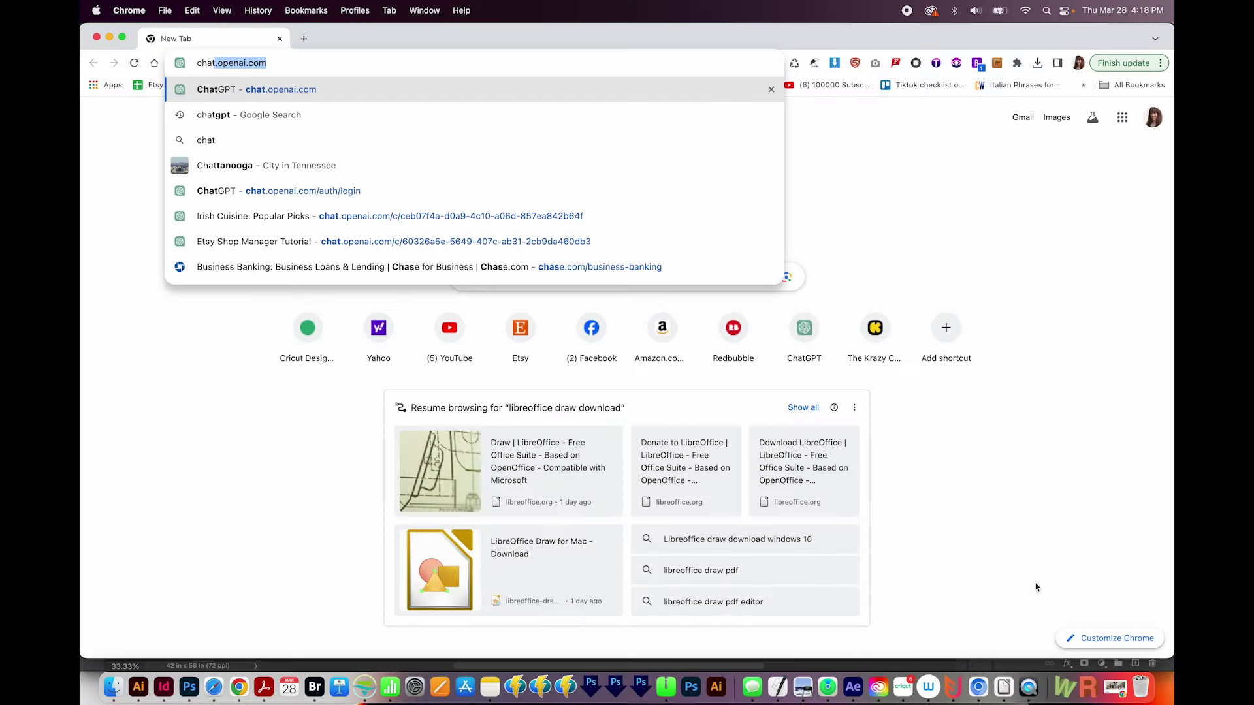
On chat.openai.com, request a Midjourney/Bing prompt for a tiger coloring page for ages 5-10
key("Return")
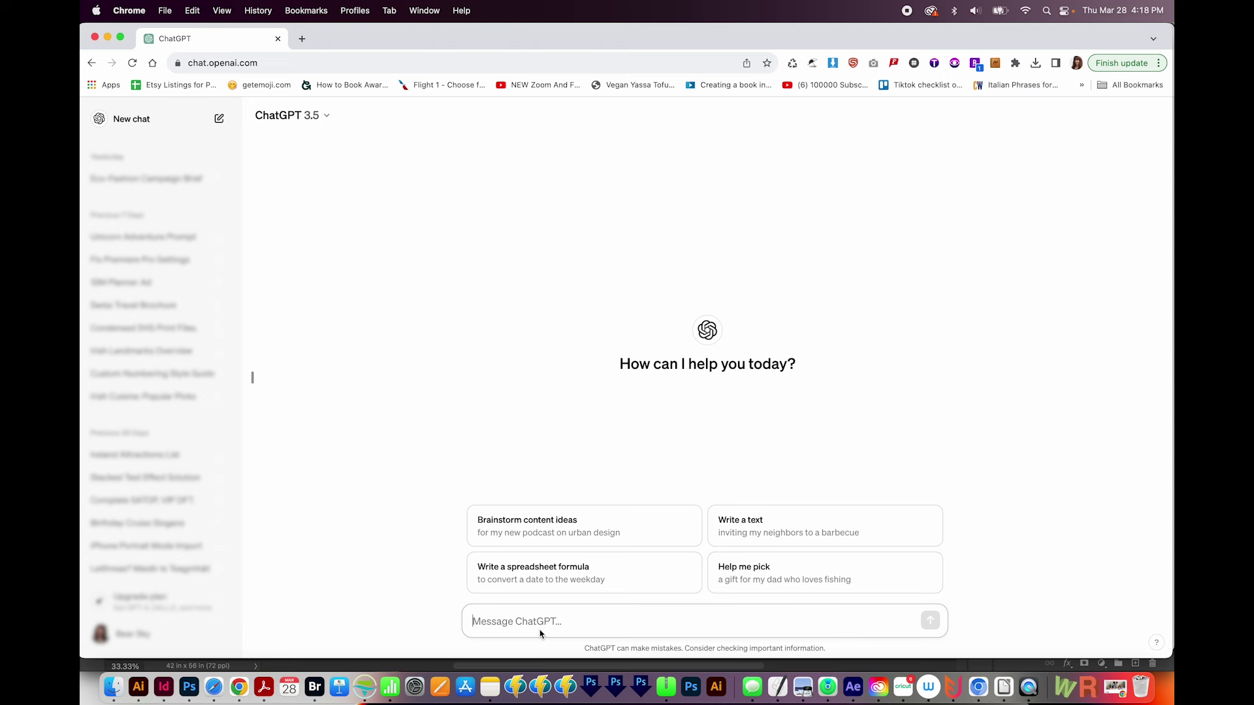
type("Write a prompt for Midj")
type("ourney or Bing for a tiger col")
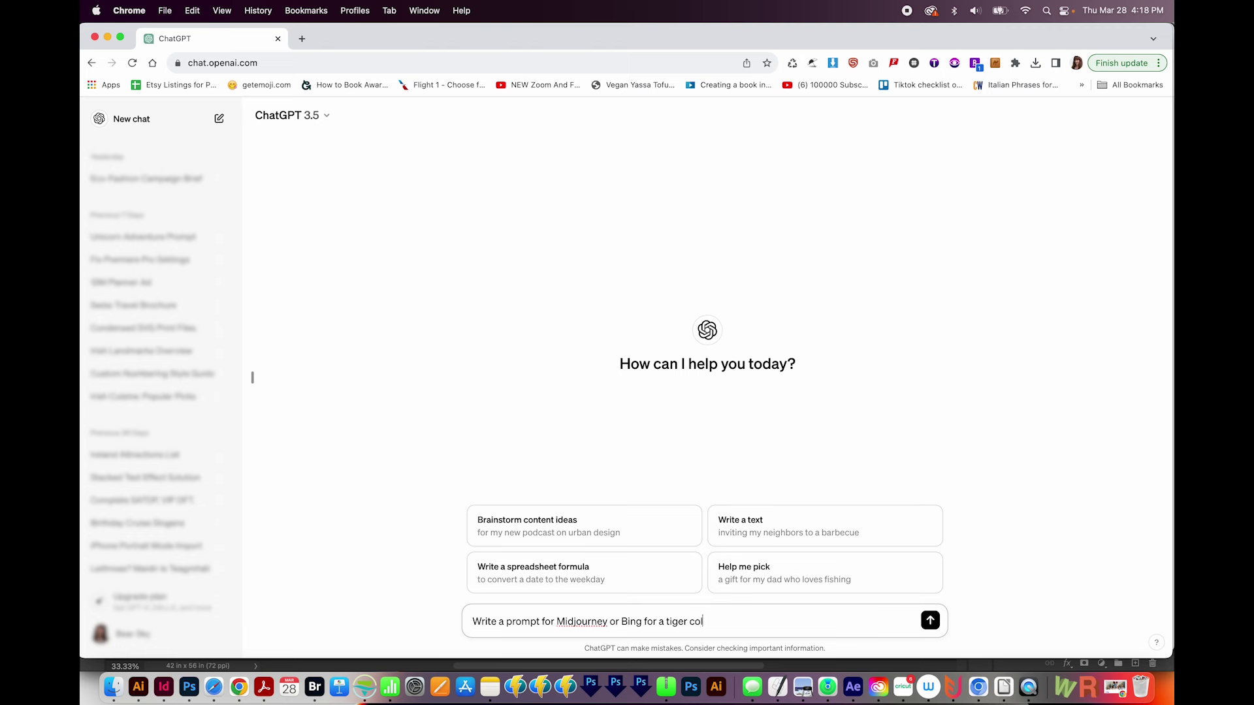
type("oring page for children ages 5-")
type("10")
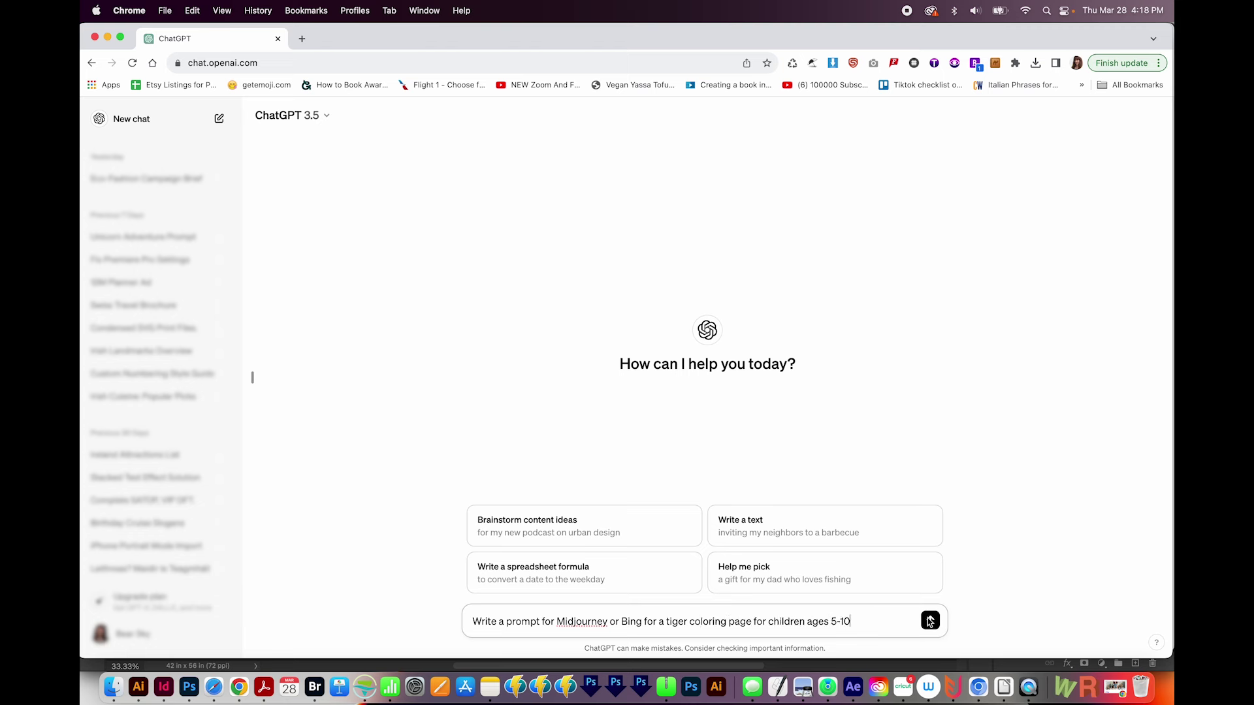
key("Return")
left_click(505, 231)
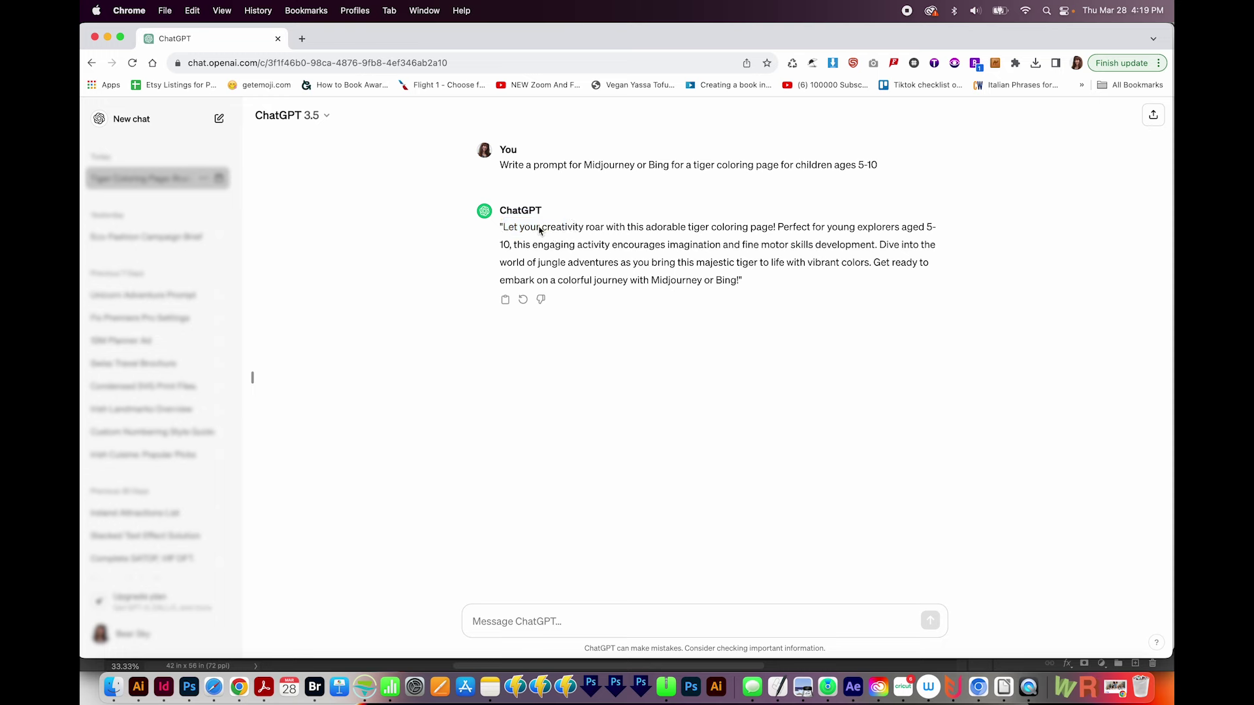
left_click(525, 624)
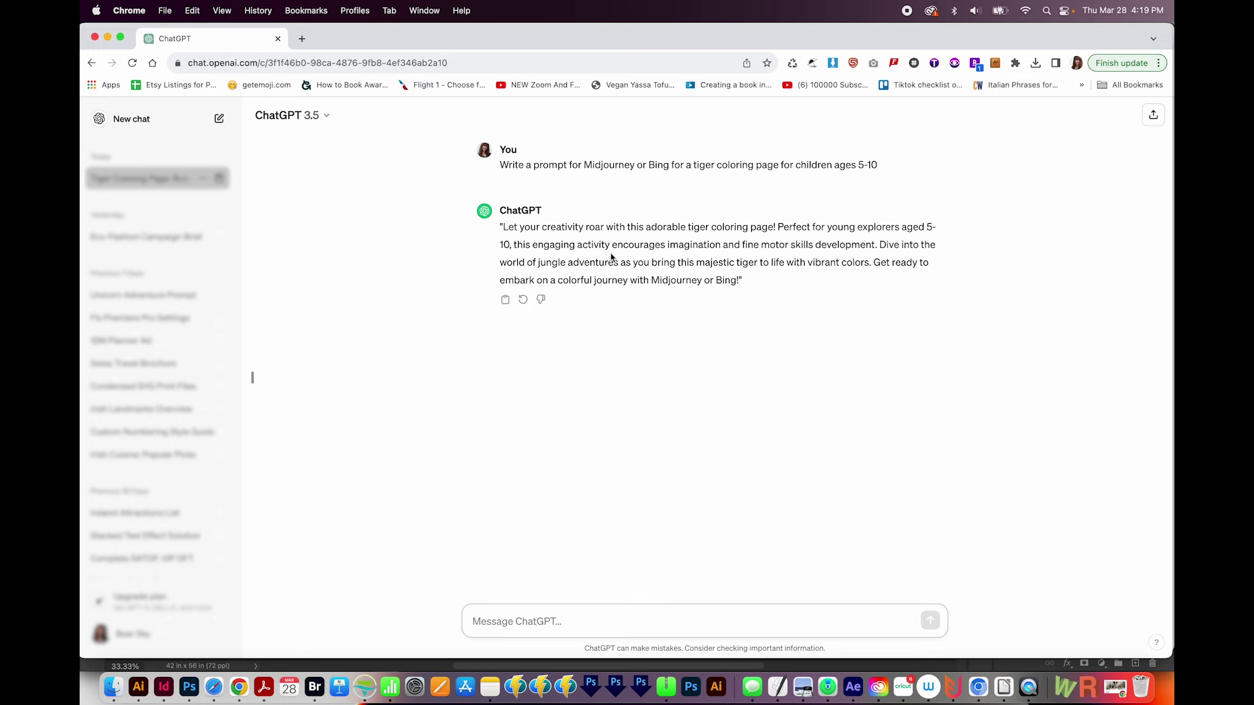
Ask ChatGPT for a coloring page idea and a prompt for it, then highlight the jungle scene sentences
left_click(491, 622)
type("I need a co")
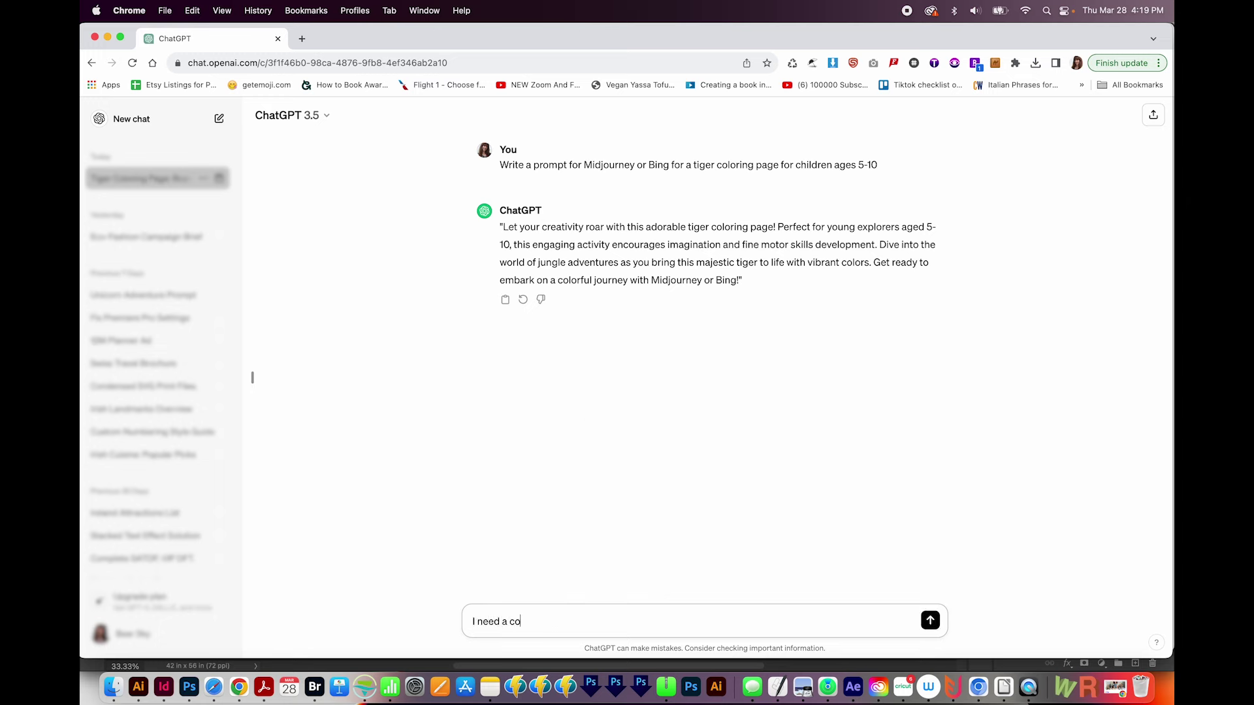
type("loring page idea")
key("Return")
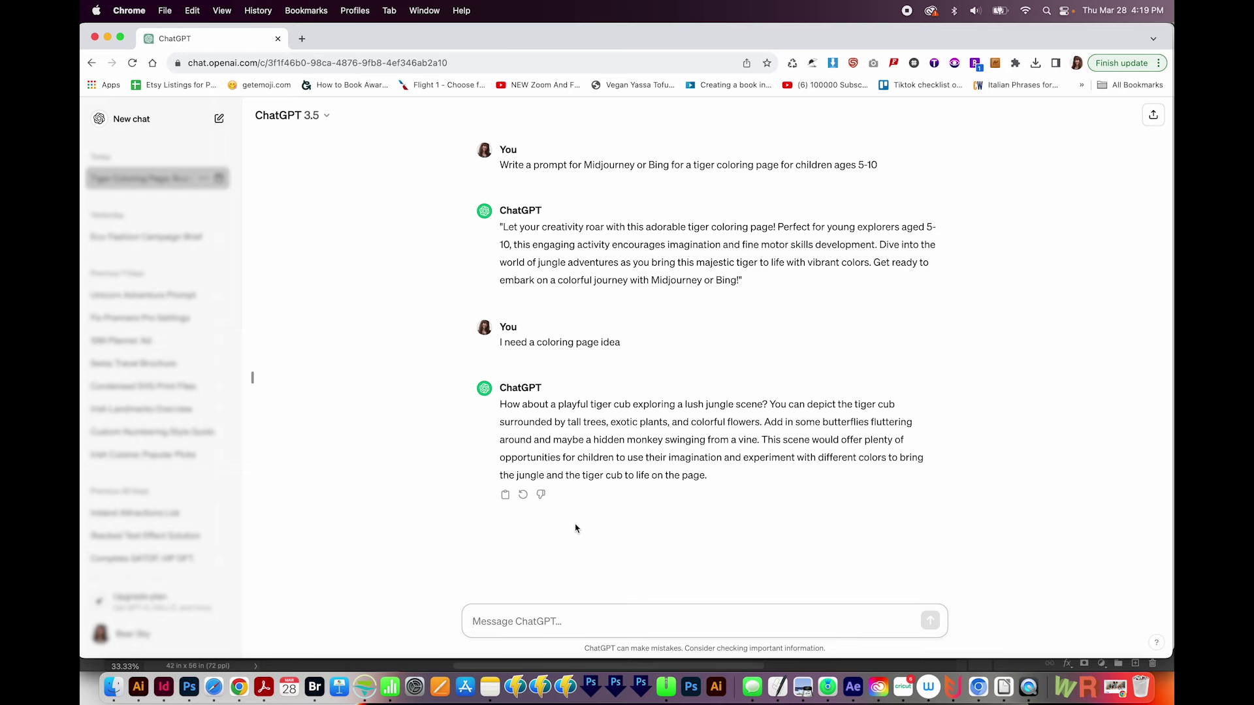
type("W")
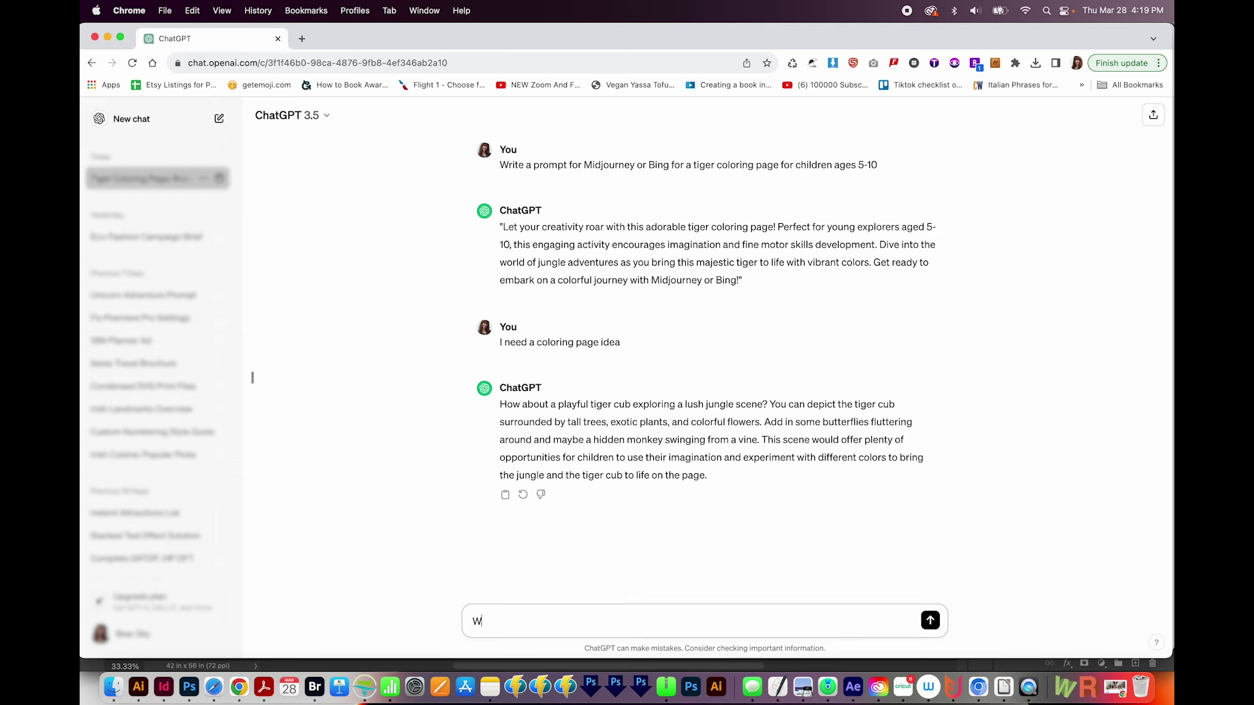
type("romp")
type("r that")
key("Return")
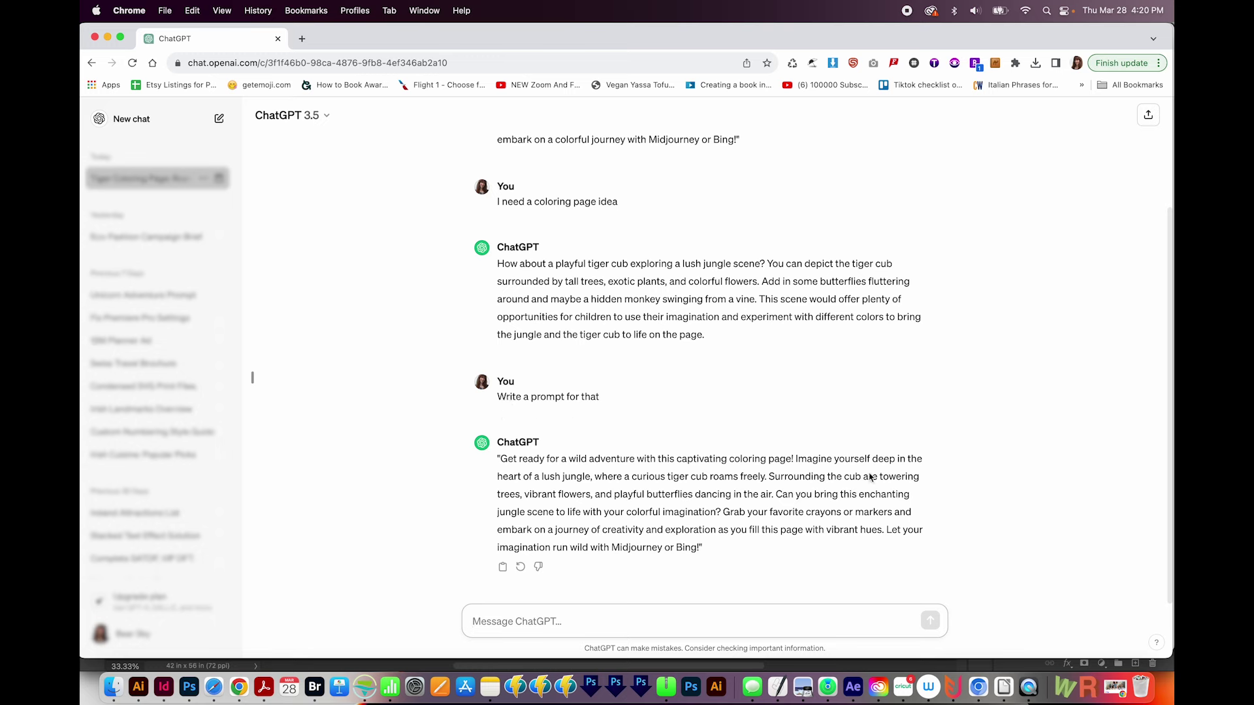
left_click_drag(871, 459, 774, 495)
key("super+c")
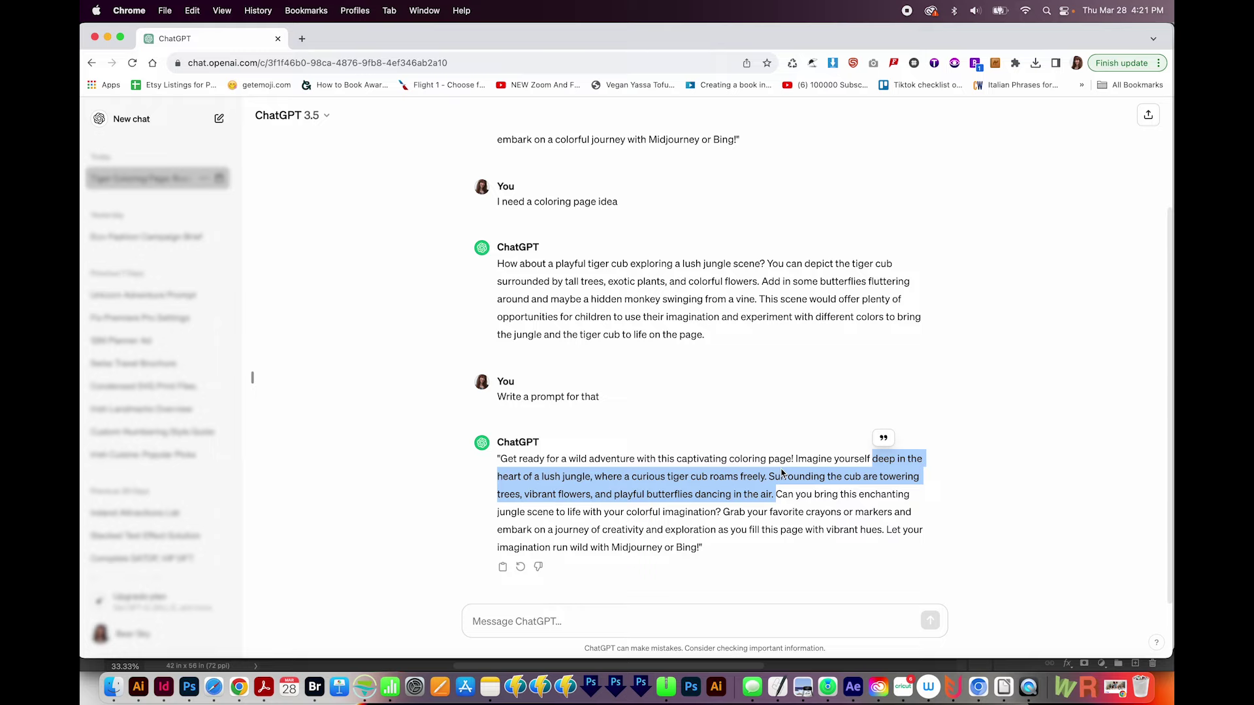
scroll(627, 392, "down", 3)
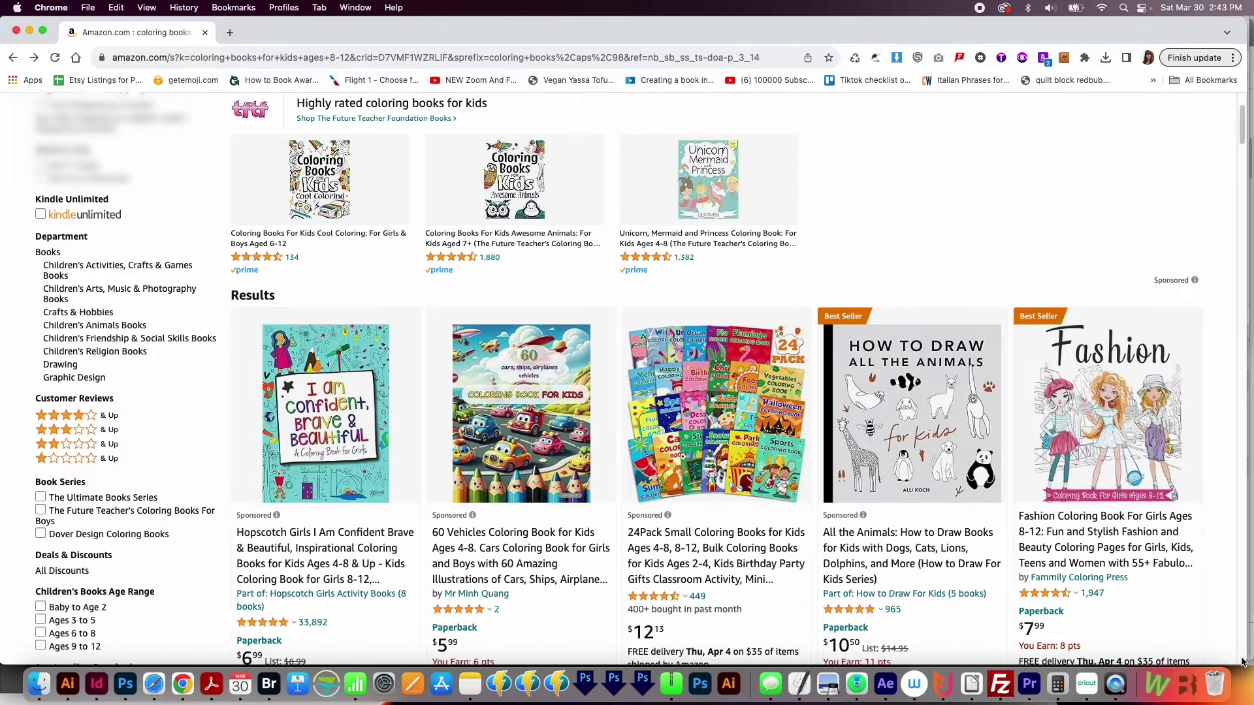
scroll(628, 392, "down", 3)
scroll(1242, 663, "down", 2)
scroll(1243, 663, "down", 5)
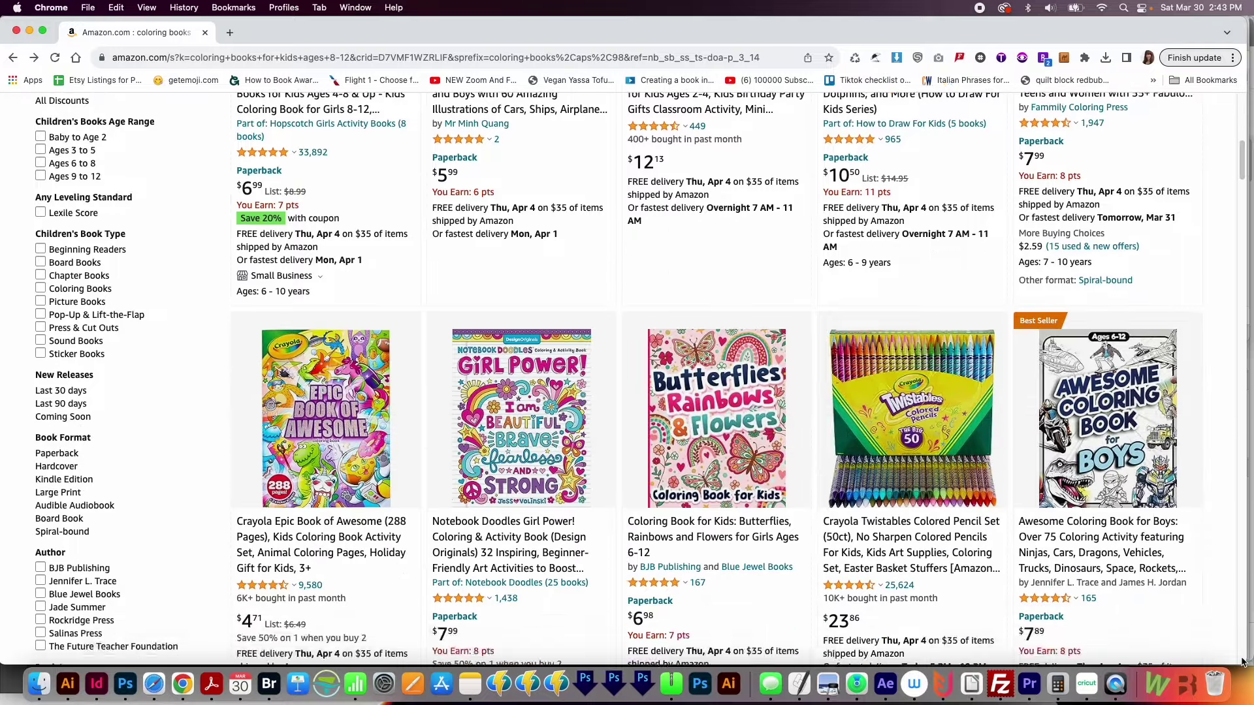
scroll(1243, 663, "down", 4)
scroll(1243, 663, "down", 2)
scroll(1242, 662, "down", 2)
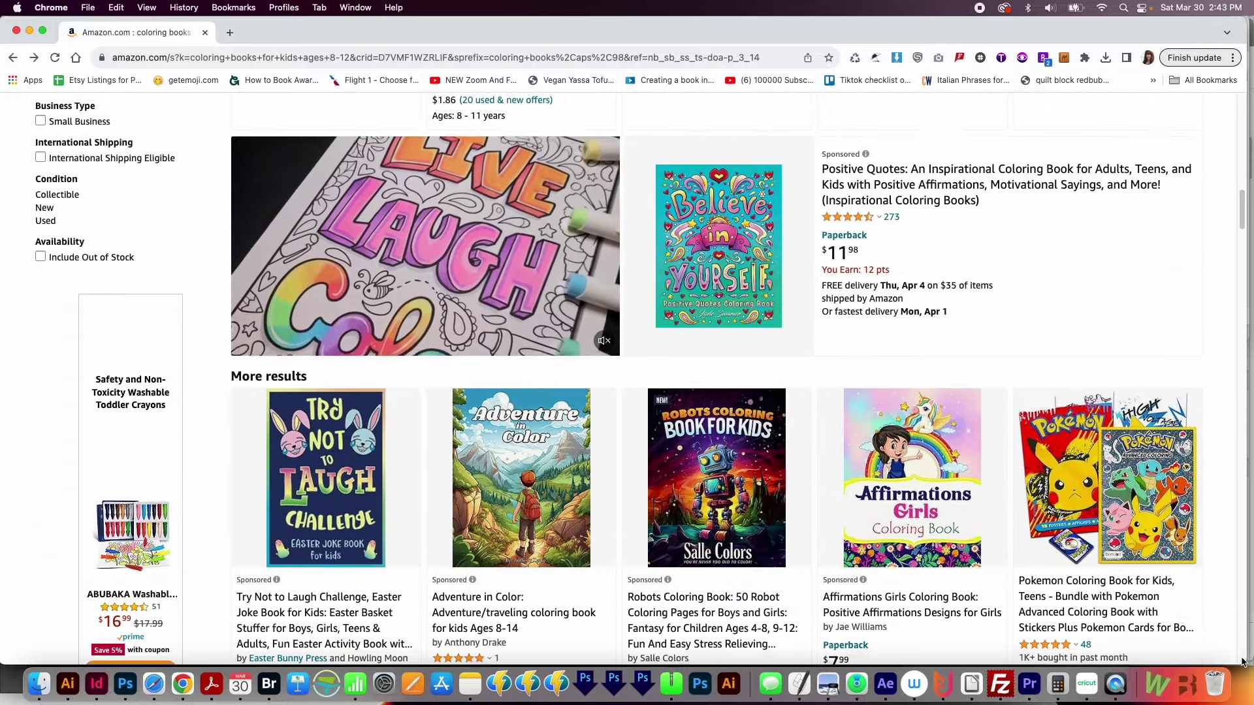
scroll(1243, 662, "down", 1)
scroll(1242, 663, "down", 2)
scroll(1242, 662, "down", 1)
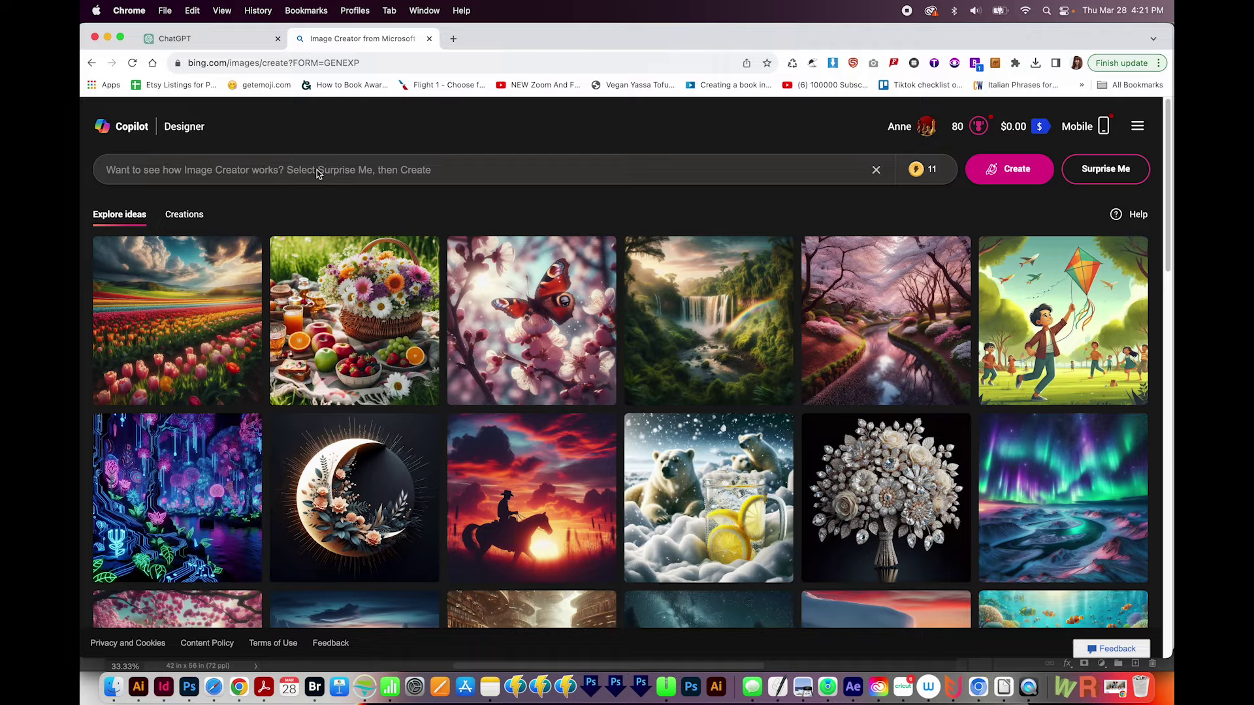
Paste the jungle tiger-cub description into Bing's prompt, removing its first letter and the word 'where'
left_click(279, 171)
key("super+v")
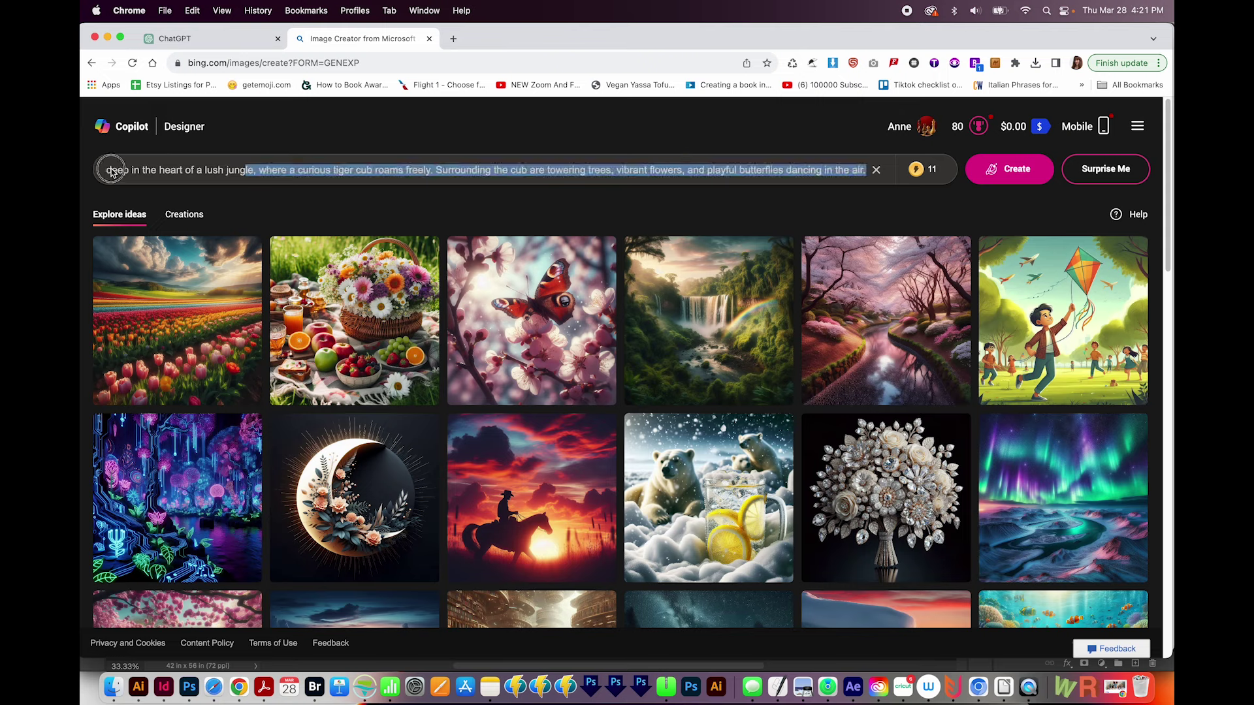
left_click(108, 171)
key("BackSpace")
type("D")
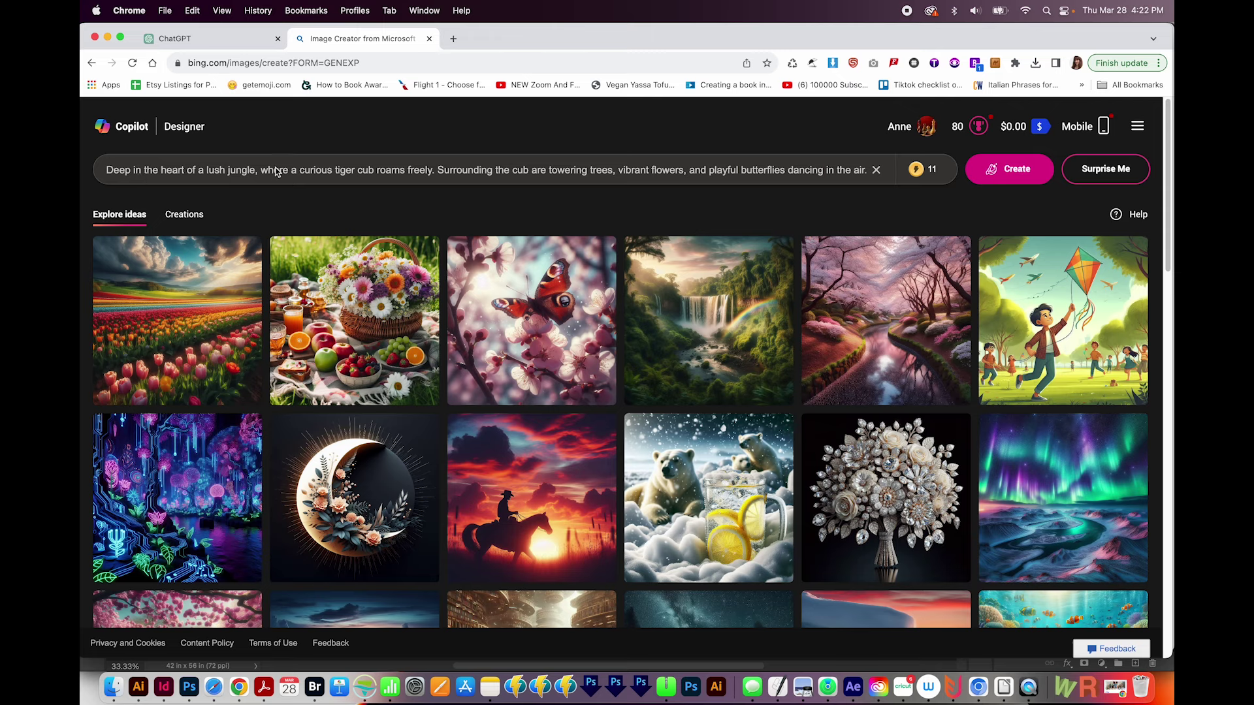
key("BackSpace")
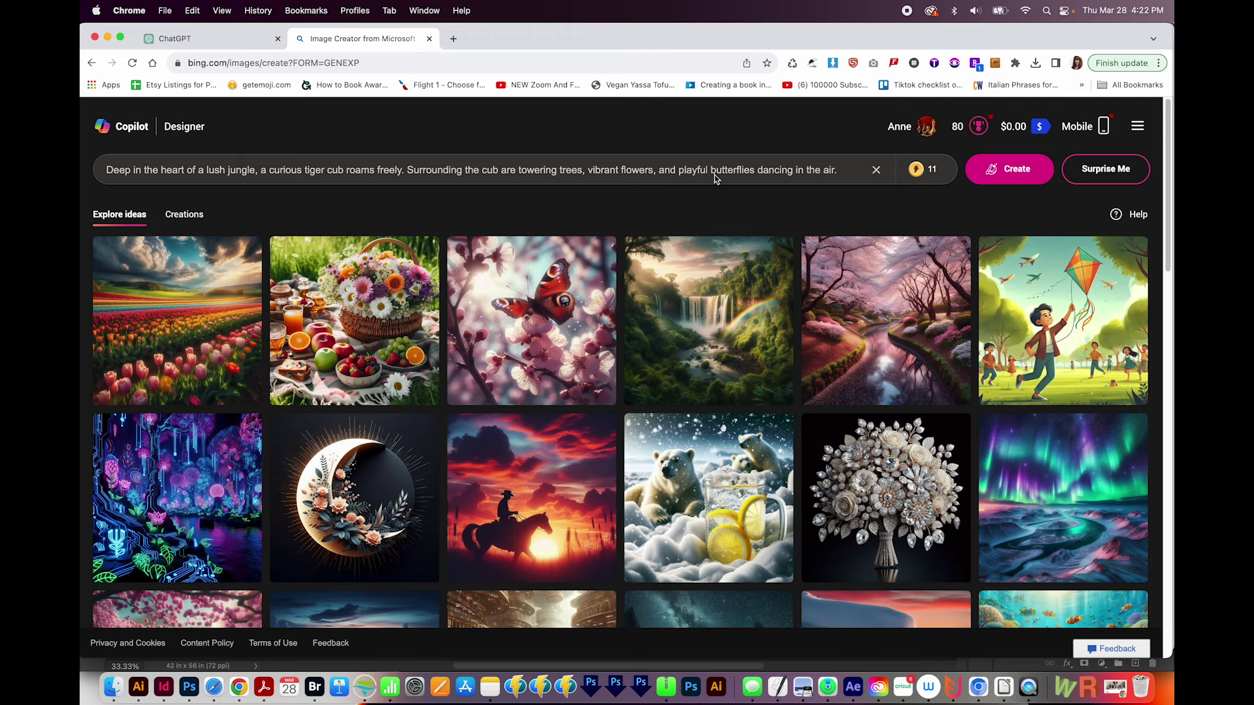
Append 'Simple black and white coloring page' to the prompt and create four images
left_click_drag(735, 177, 841, 175)
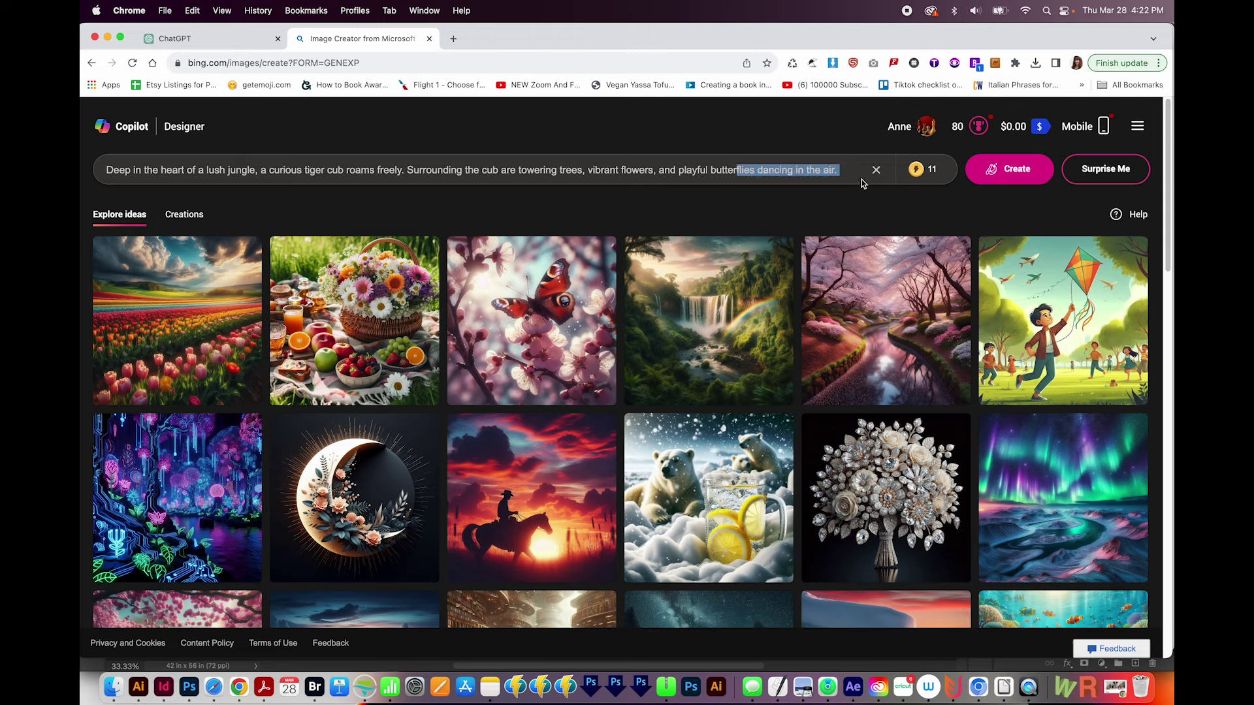
left_click(850, 175)
type("Coloring")
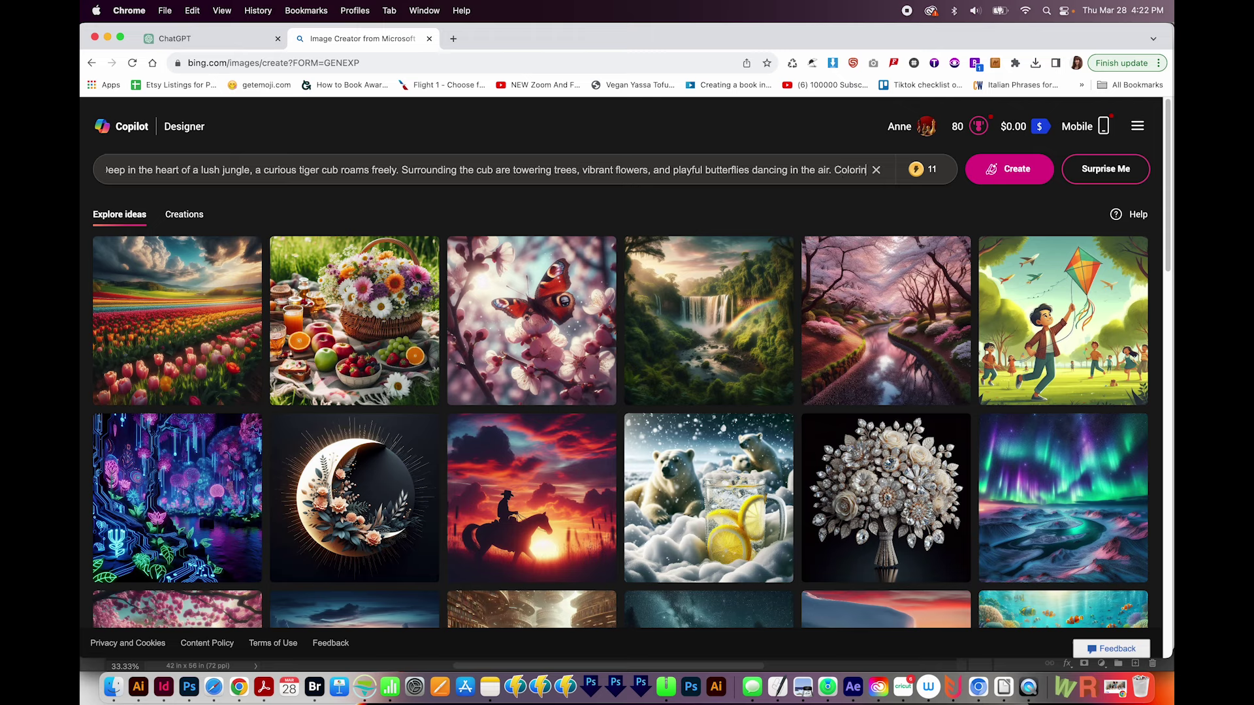
type(" pageSimple")
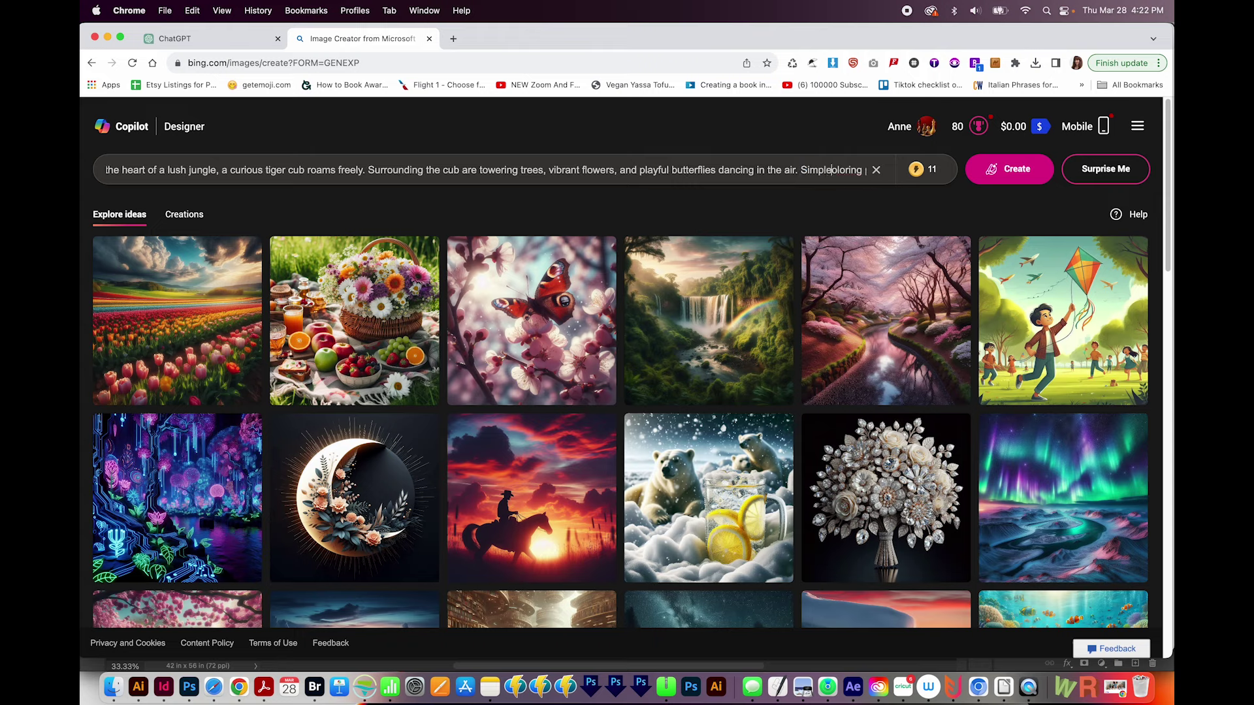
type(" black and whit")
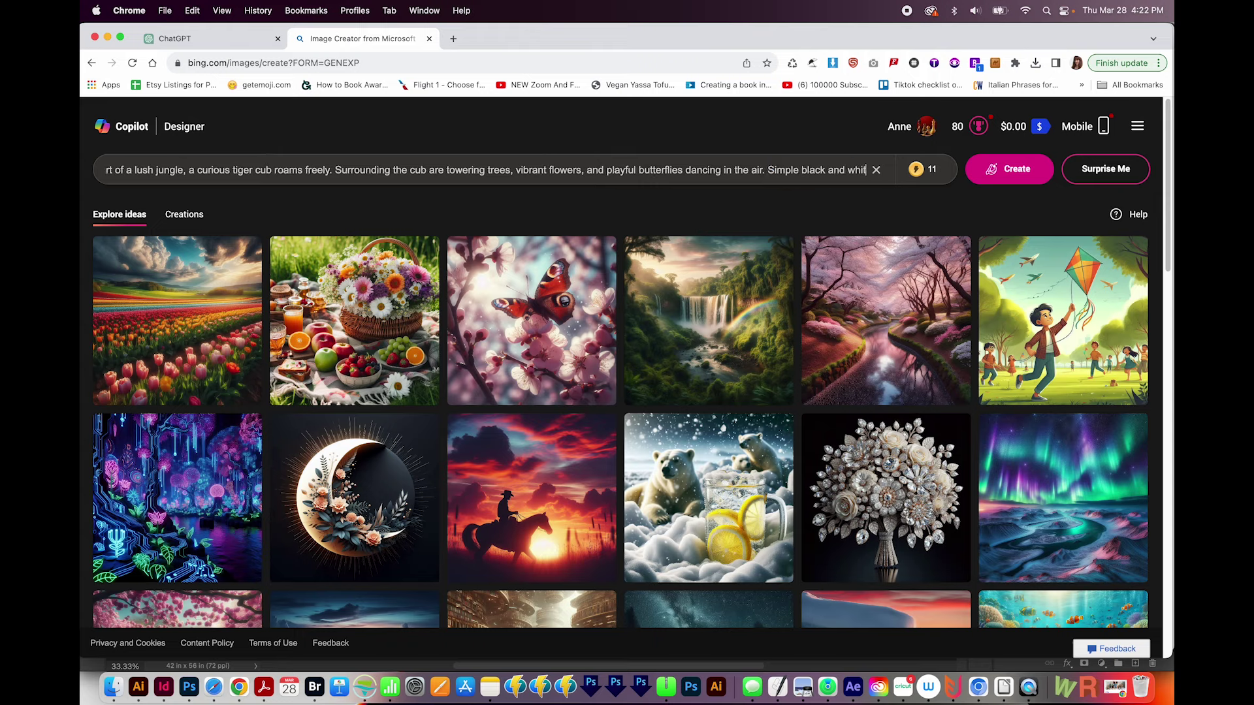
type("e coloring page")
left_click(983, 174)
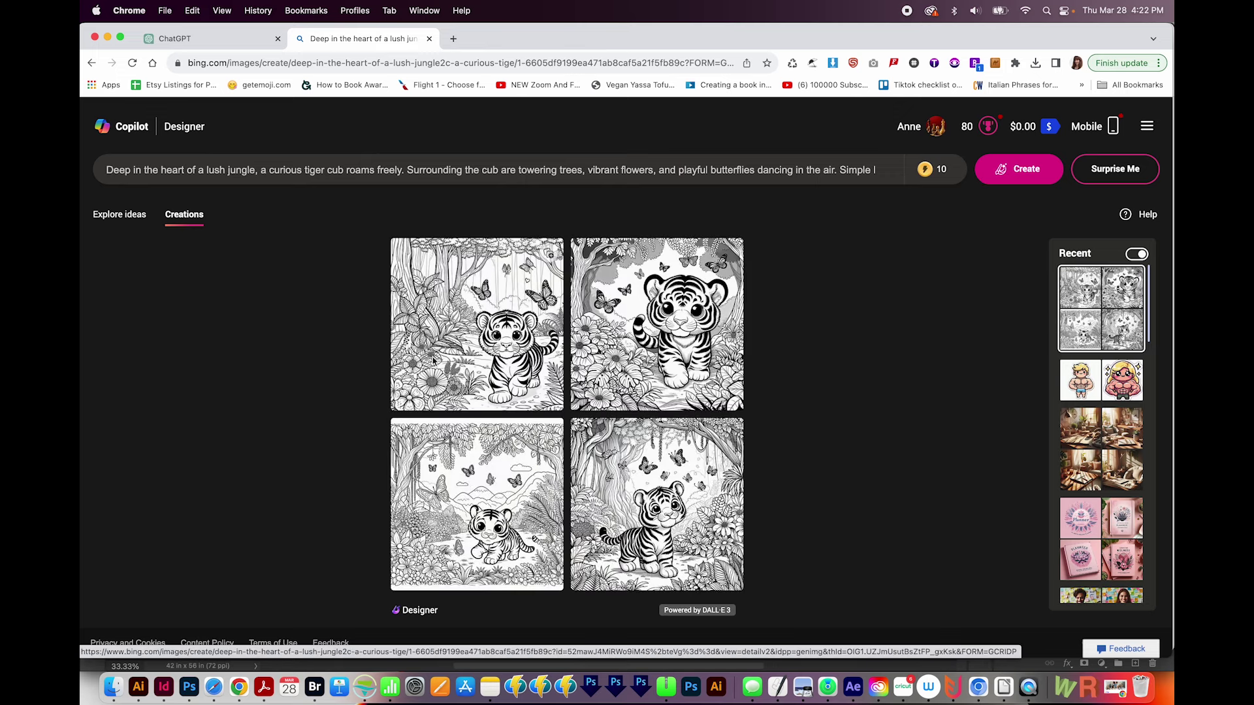
View the generated tiger coloring pages full-size, stepping through them with the next arrows
left_click(646, 370)
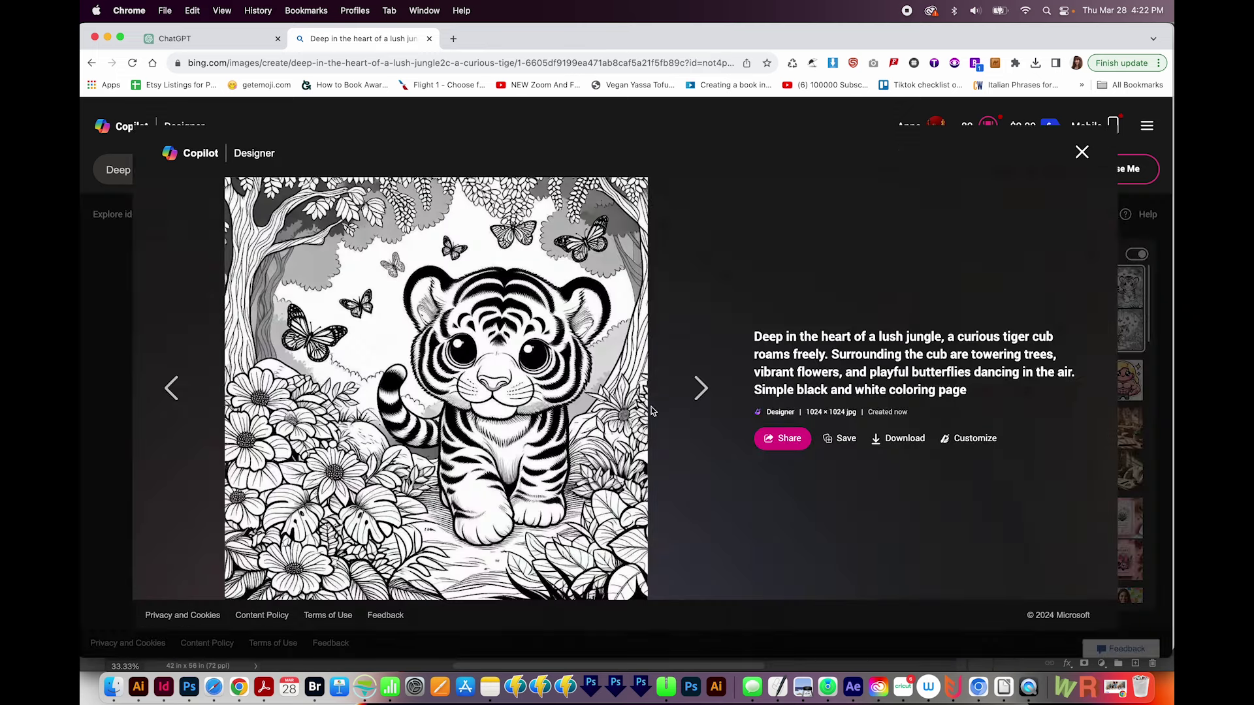
left_click(689, 392)
left_click(689, 397)
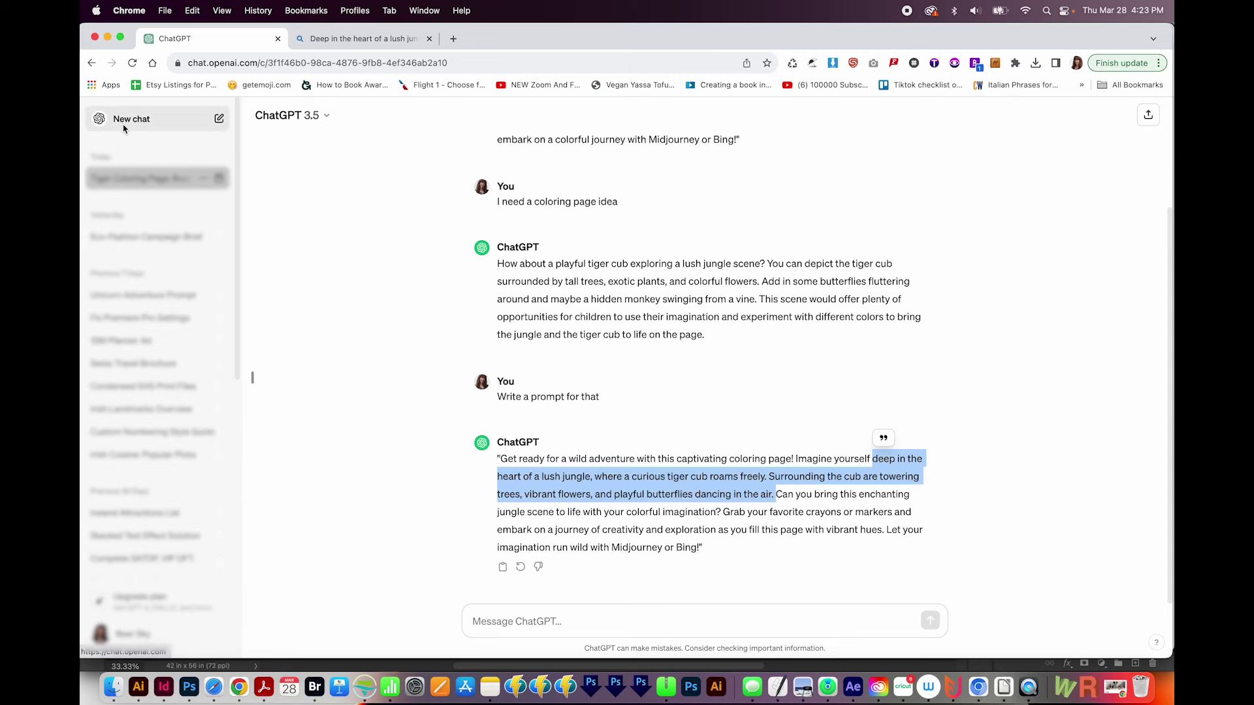
In a new chat, request an eight-scene 30-second wellness-planner commercial storyboard and copy the reply
left_click(125, 121)
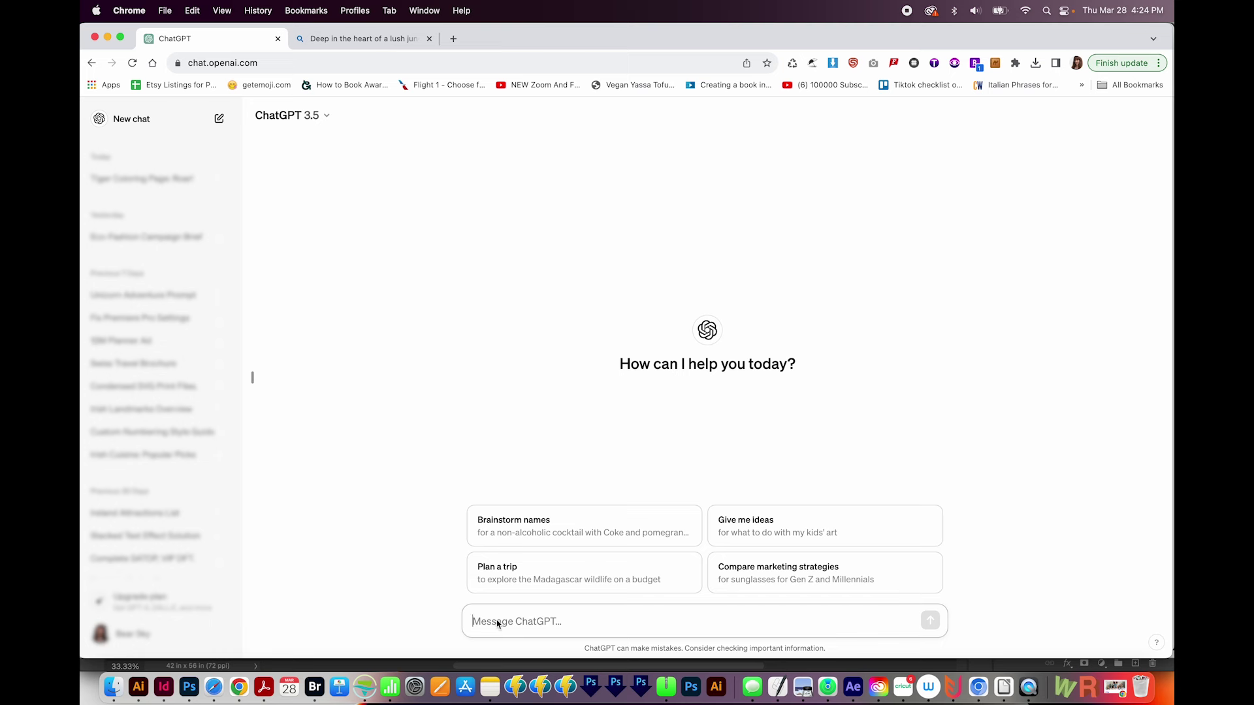
type("Write a 30 second commercial storyboard that will help to sell a 12 month wellness planner. The sections of the planner include monthly and weekly grids, workout tracker pages, helpful tips and info, notes pages, and sticker sheets")
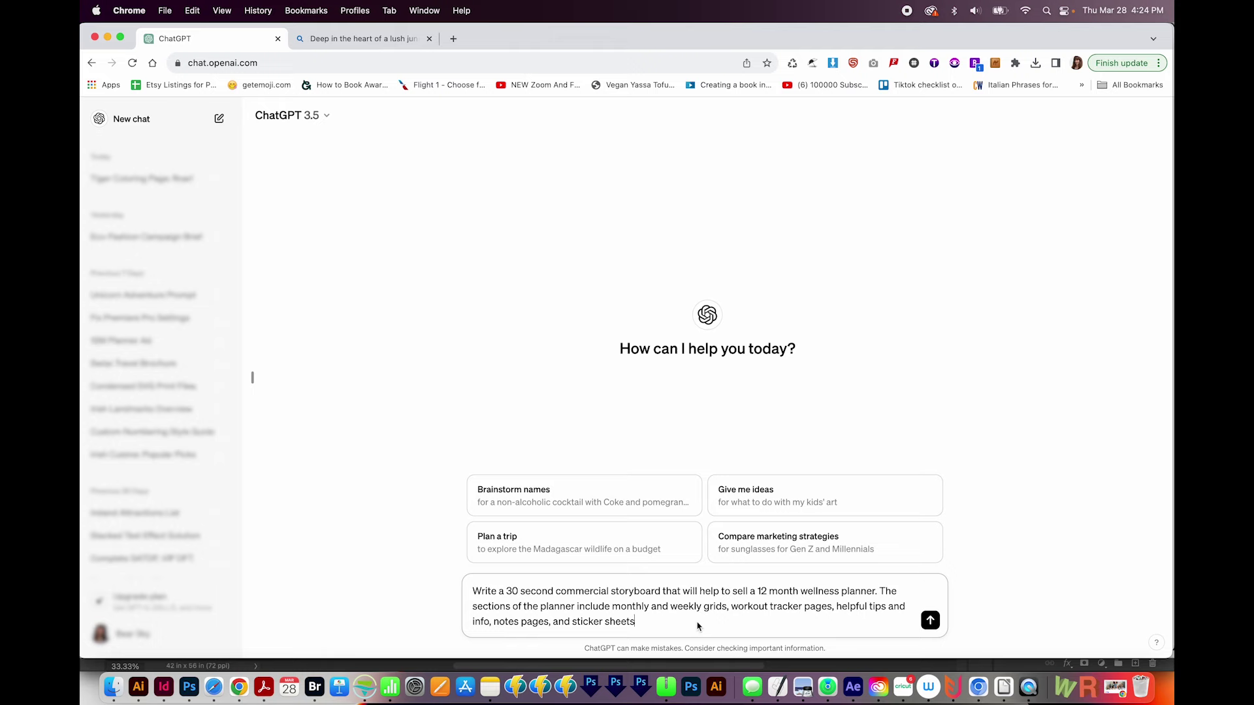
left_click(930, 621)
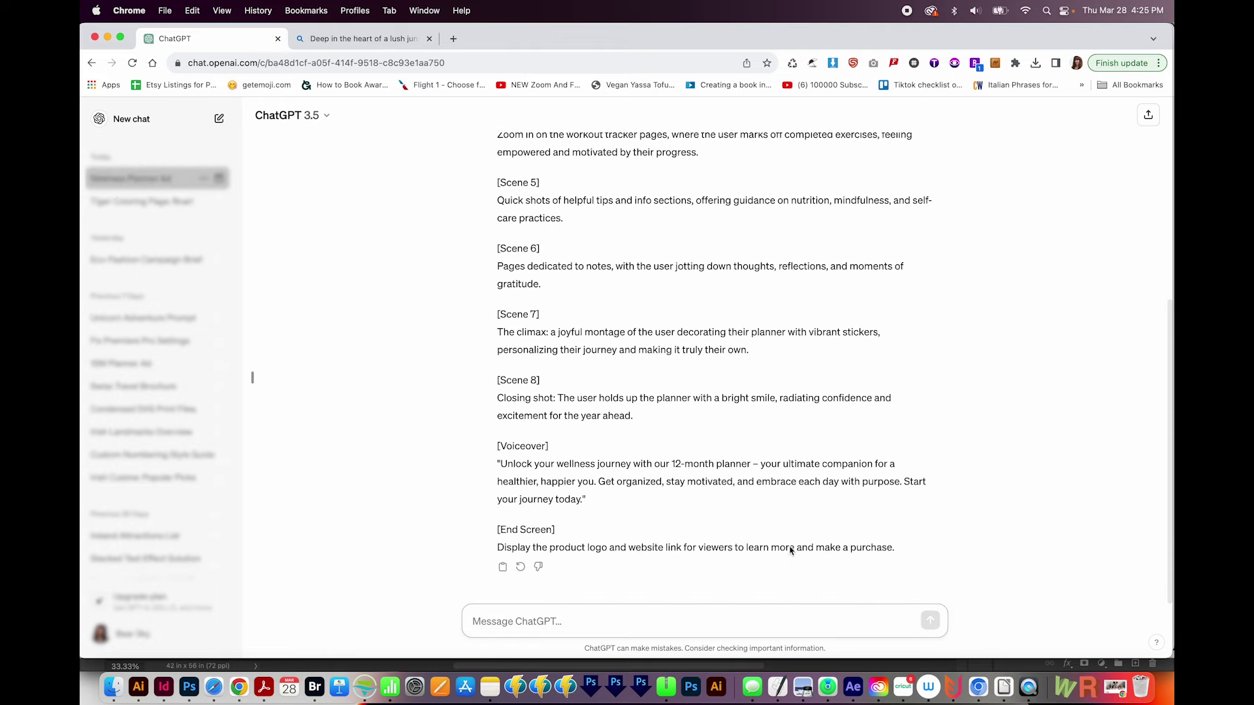
scroll(494, 241, "up", 5)
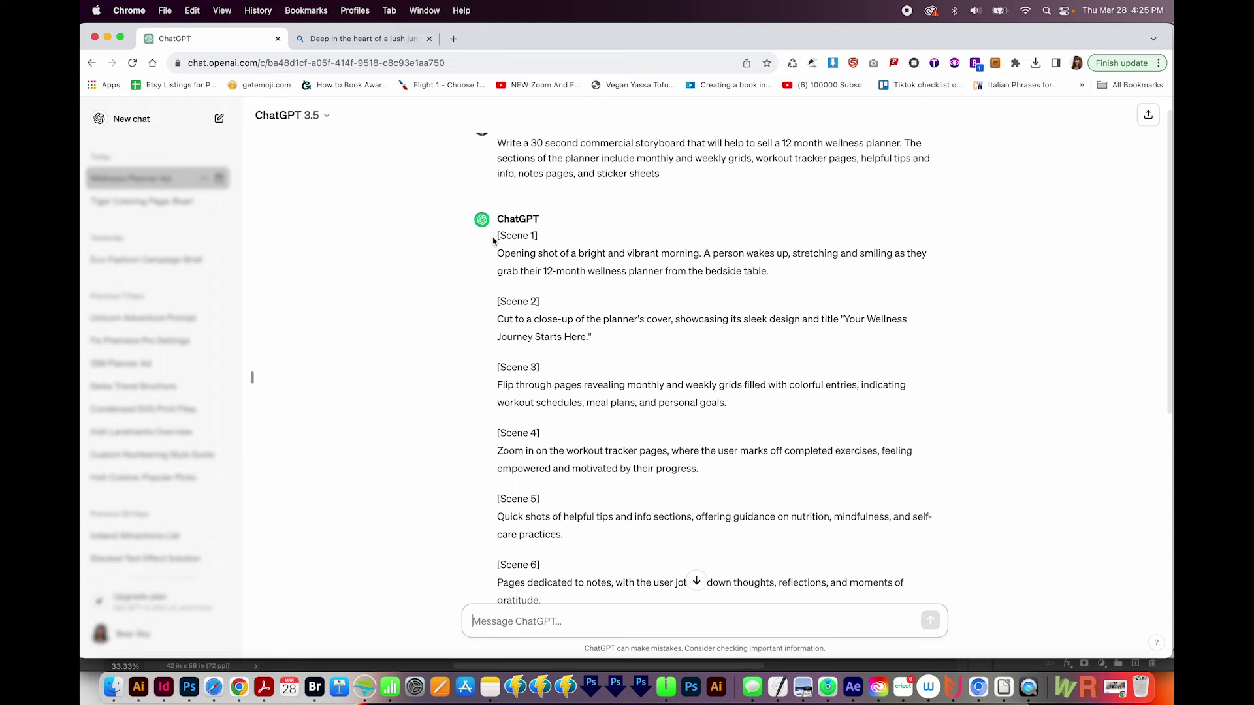
left_click_drag(494, 241, 727, 382)
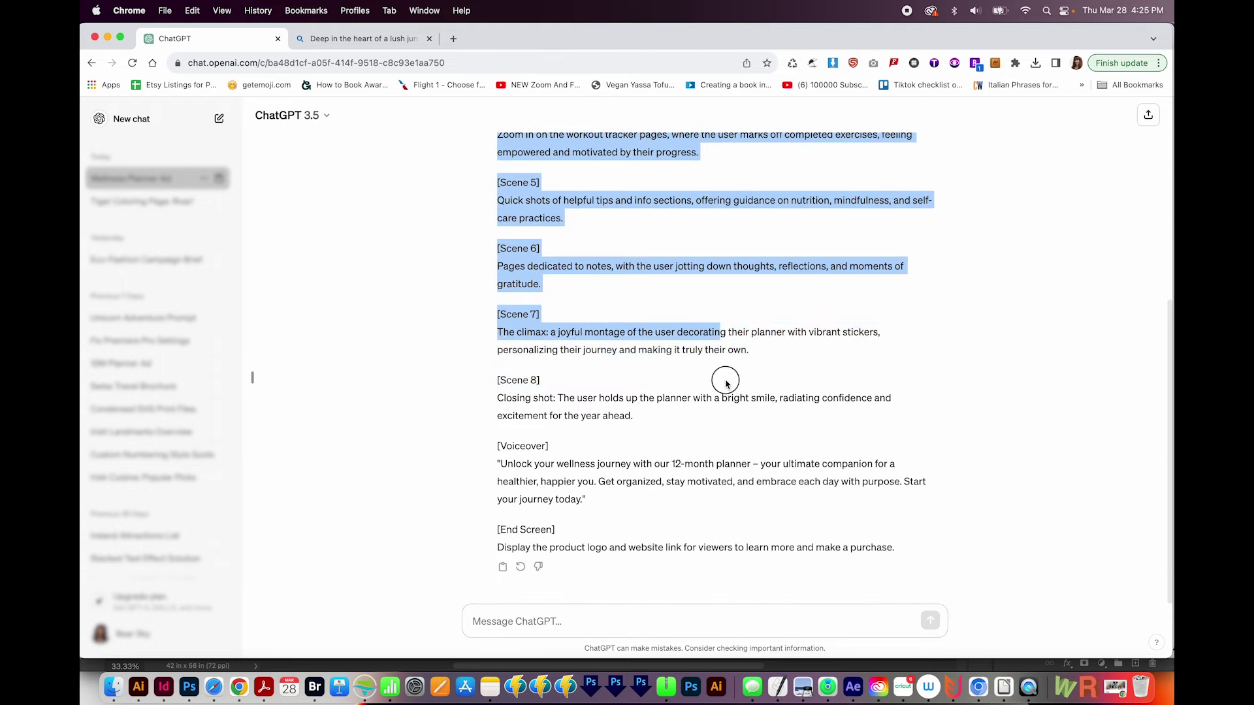
left_click_drag(726, 382, 902, 552)
key("super+Tab")
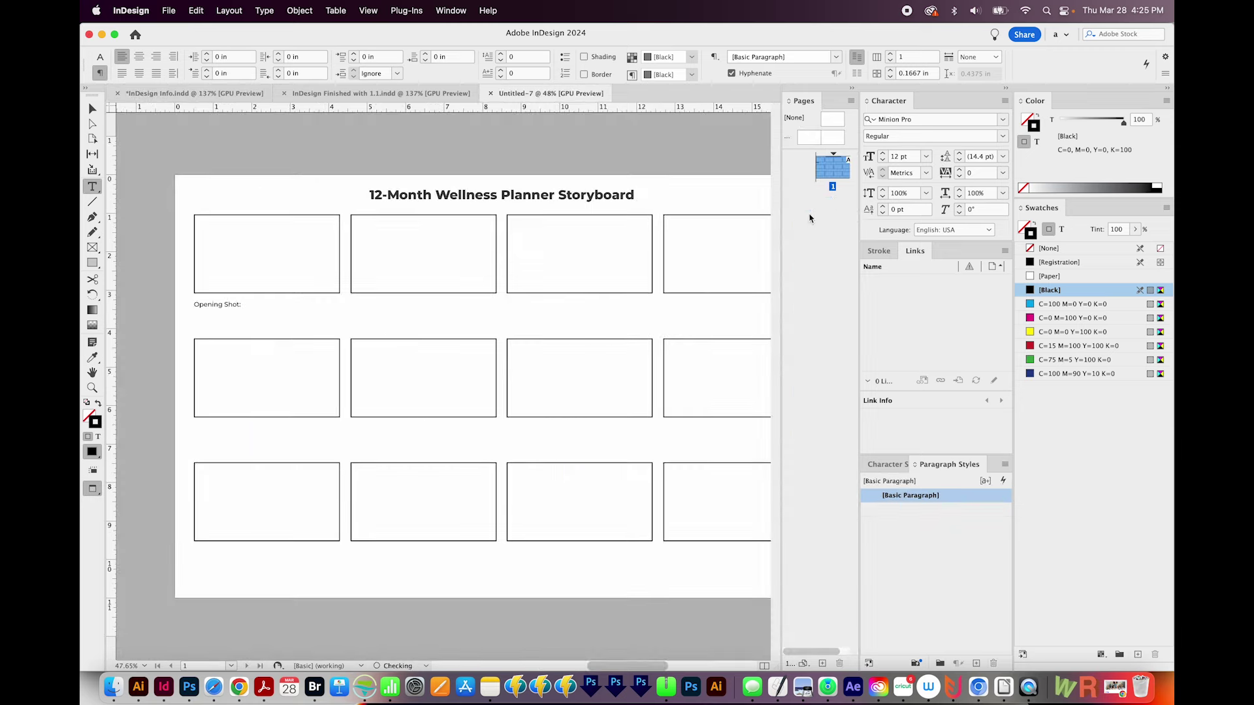
scroll(457, 247, "right", 5)
scroll(524, 246, "left", 4)
scroll(564, 241, "left", 1)
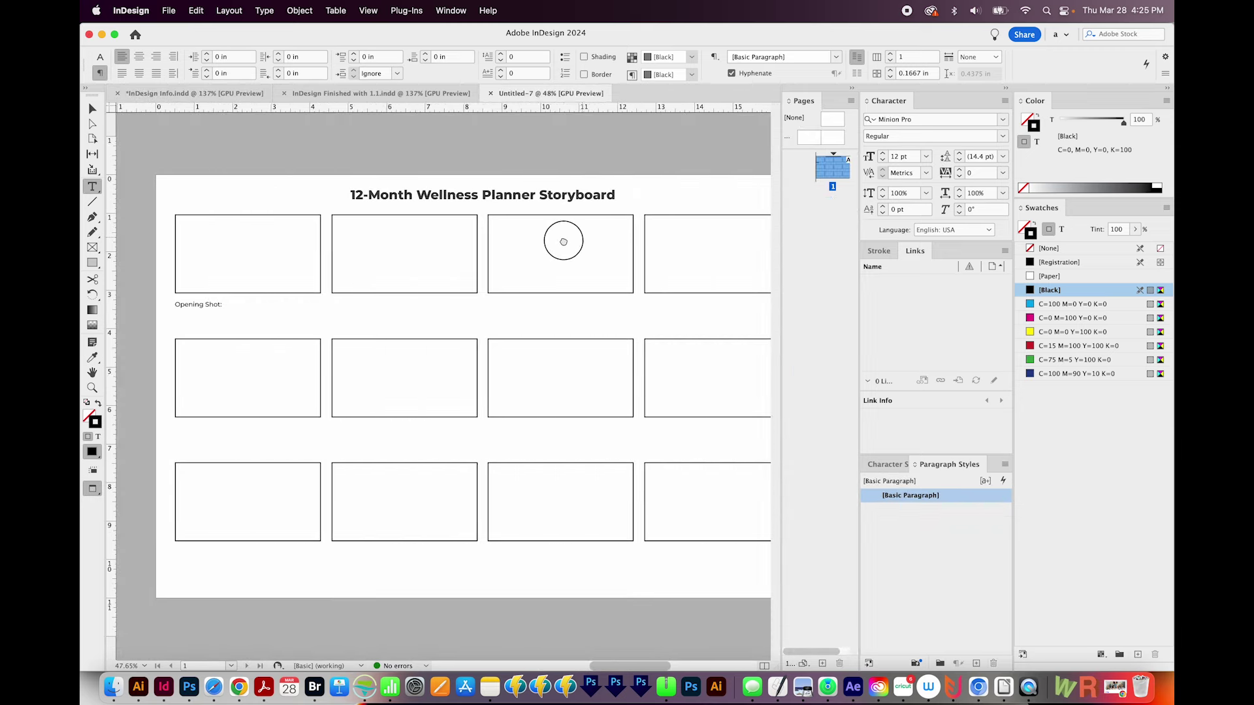
Paste the storyboard text over the 'Opening Shot:' caption, then select all frames and deselect
left_click_drag(175, 304, 225, 306)
key("super+v")
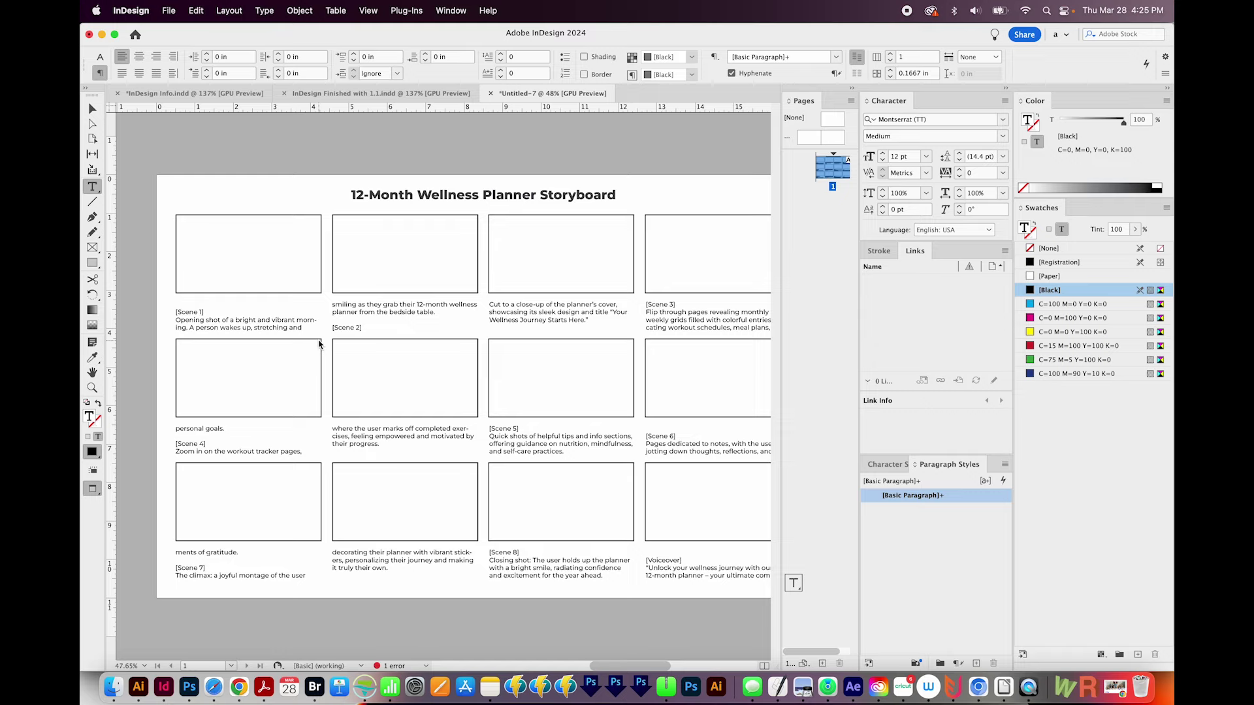
key("Escape")
key("super+a")
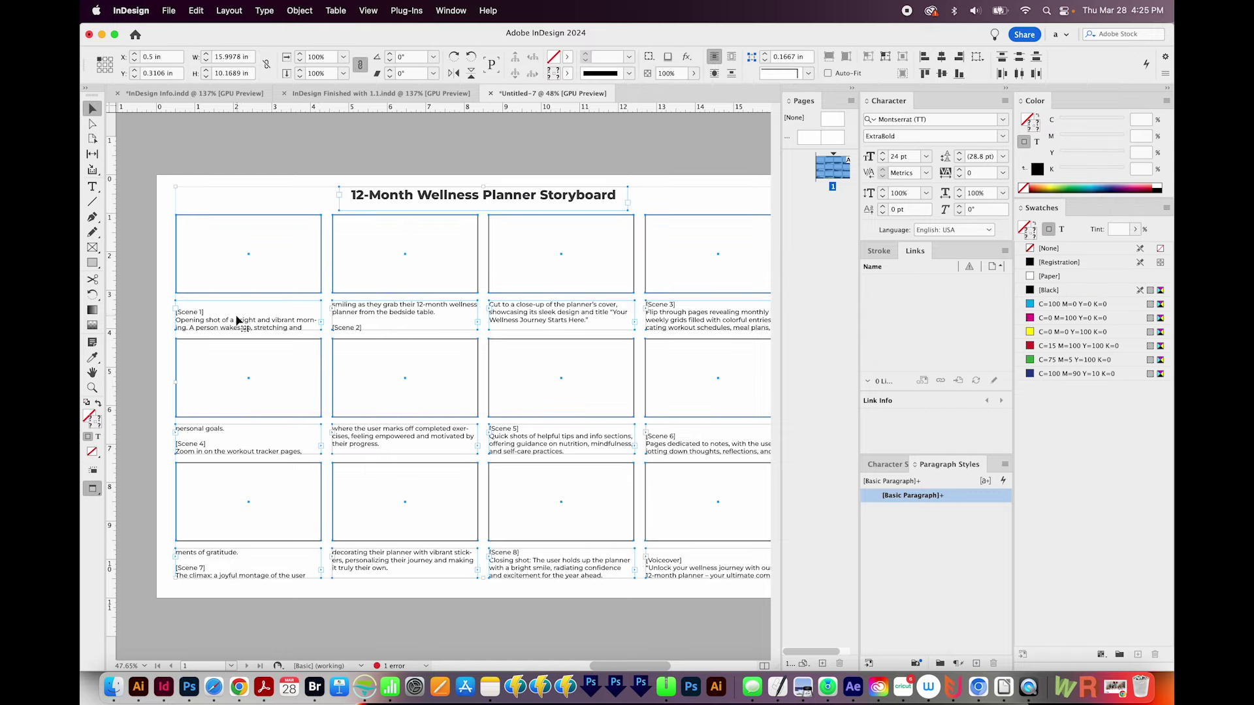
left_click(329, 323)
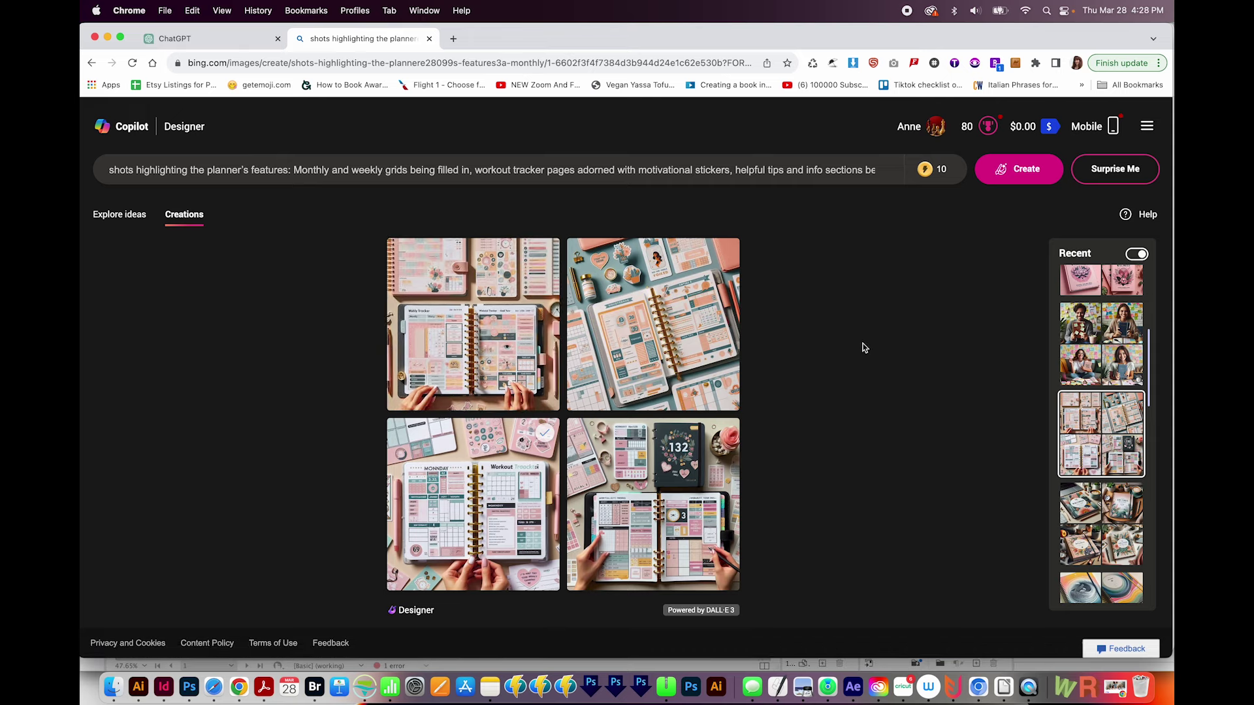
Select part of the prompt text, then inspect the first two caption frames in Storyboard.indd
left_click_drag(176, 169, 310, 182)
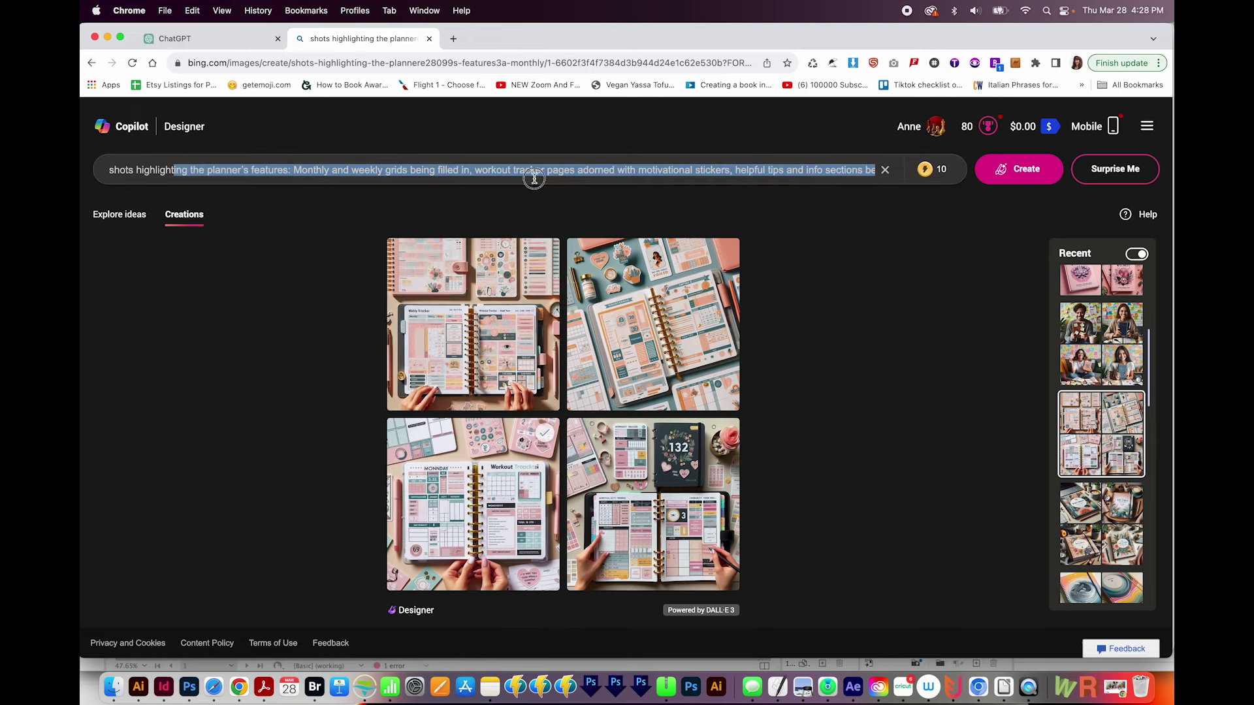
key("super+Tab")
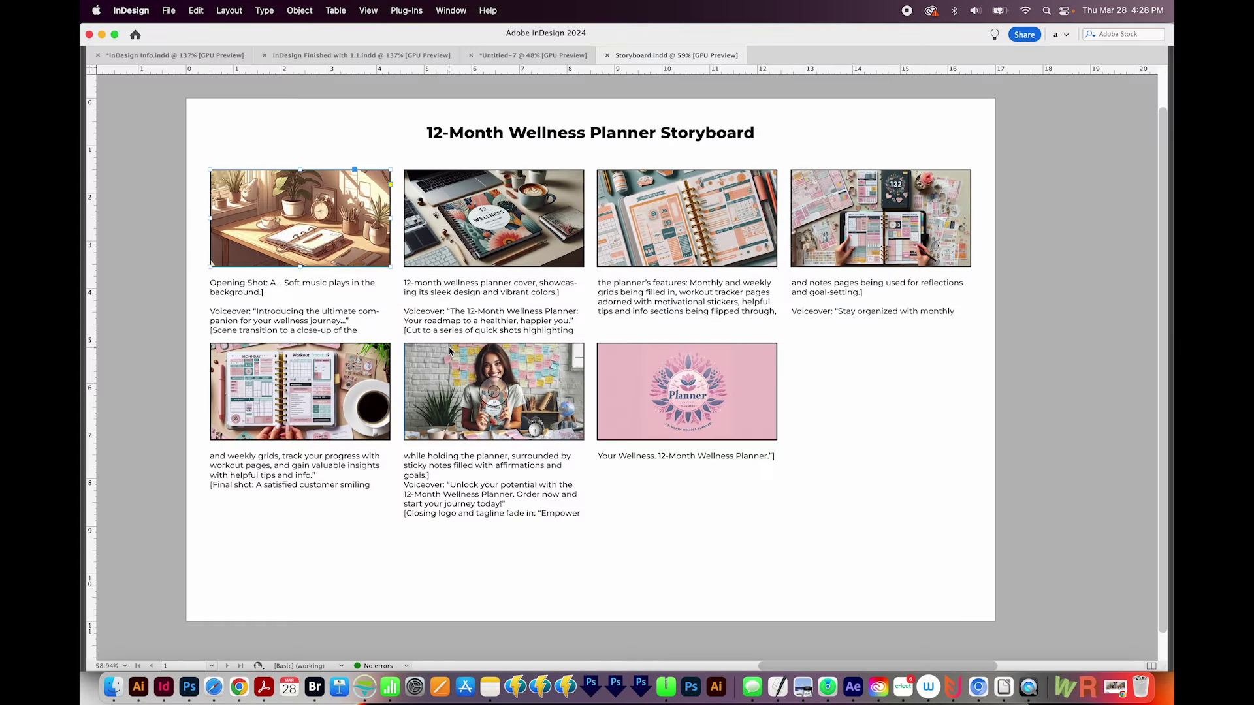
left_click(343, 317)
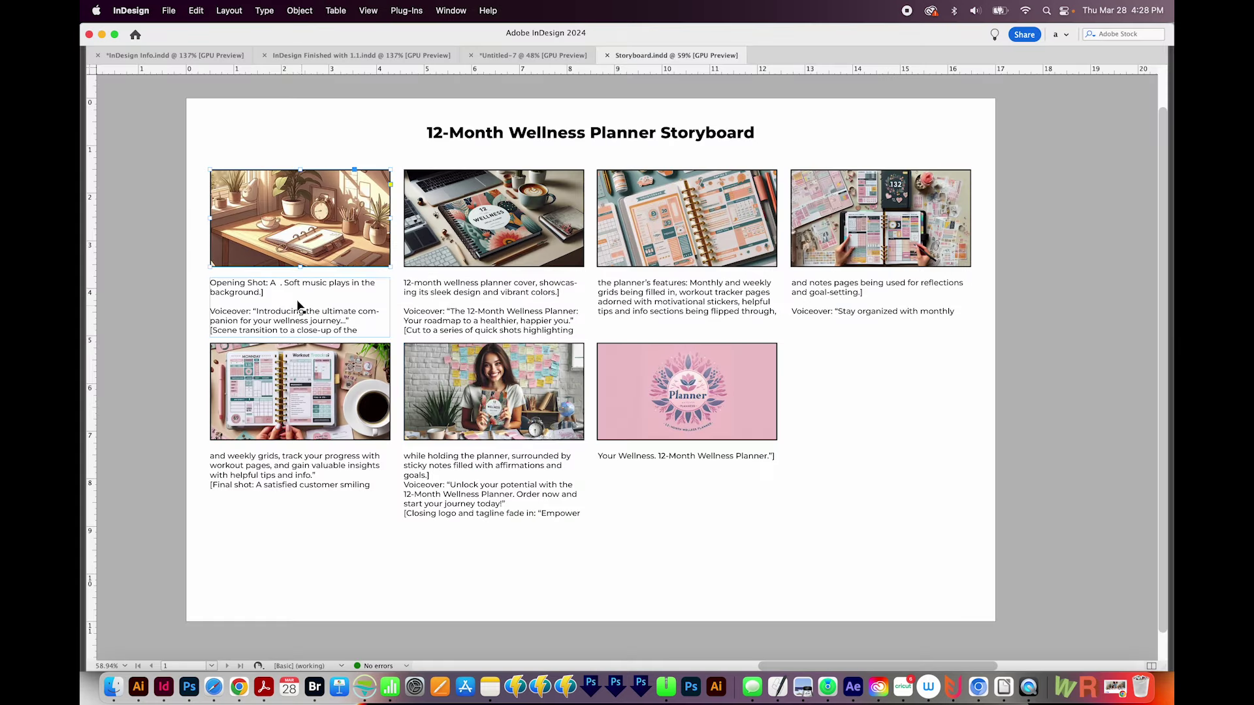
left_click(490, 309)
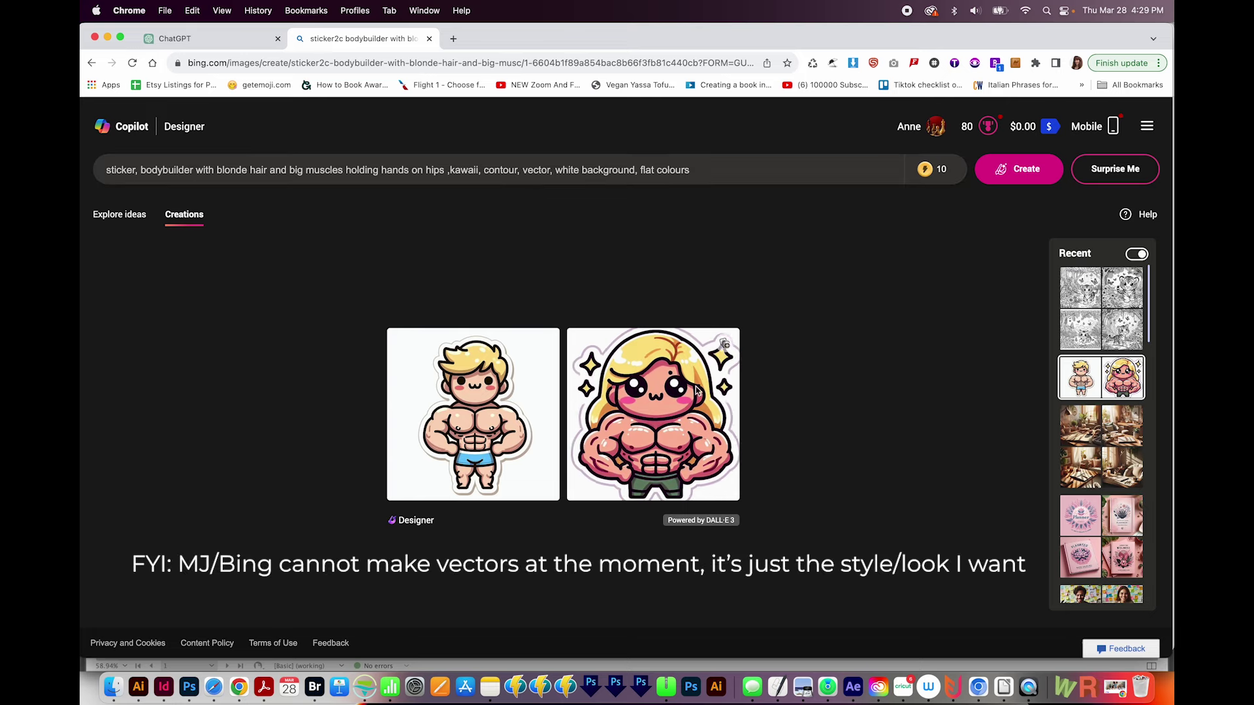
mouse_move(652, 415)
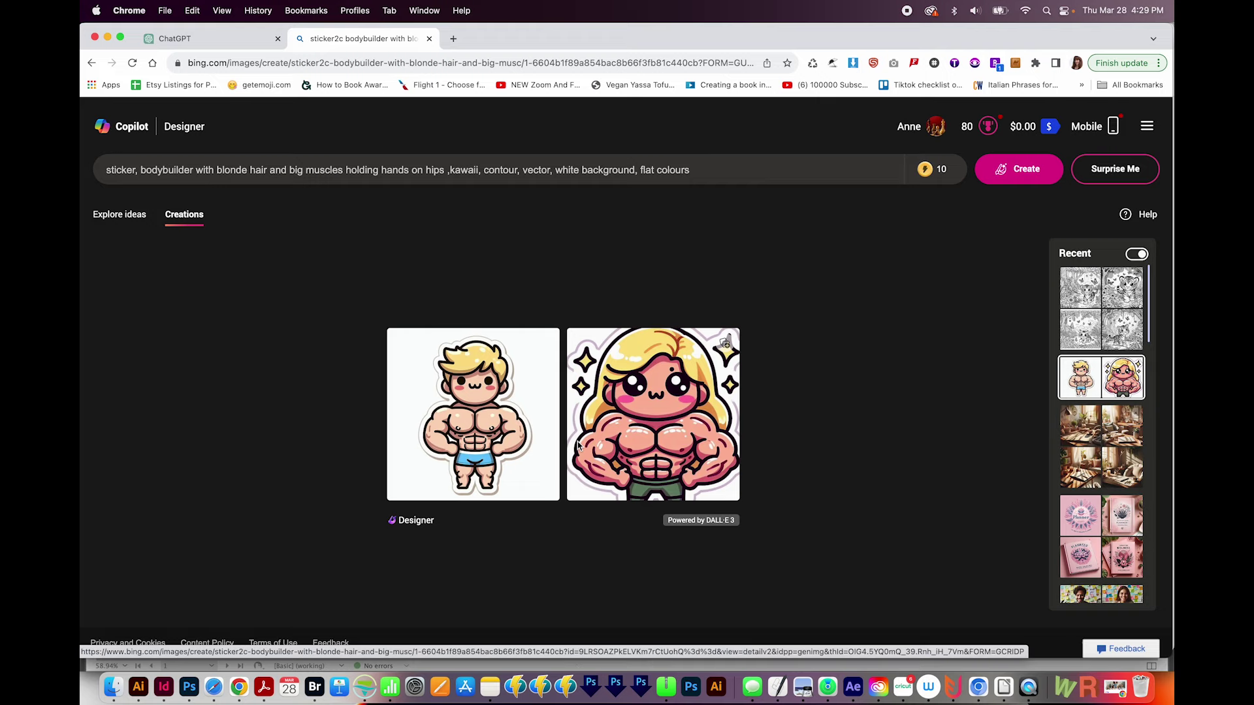
Enlarge the first blonde bodybuilder sticker and drag its JPEG onto Illustrator in the Dock
left_click(473, 430)
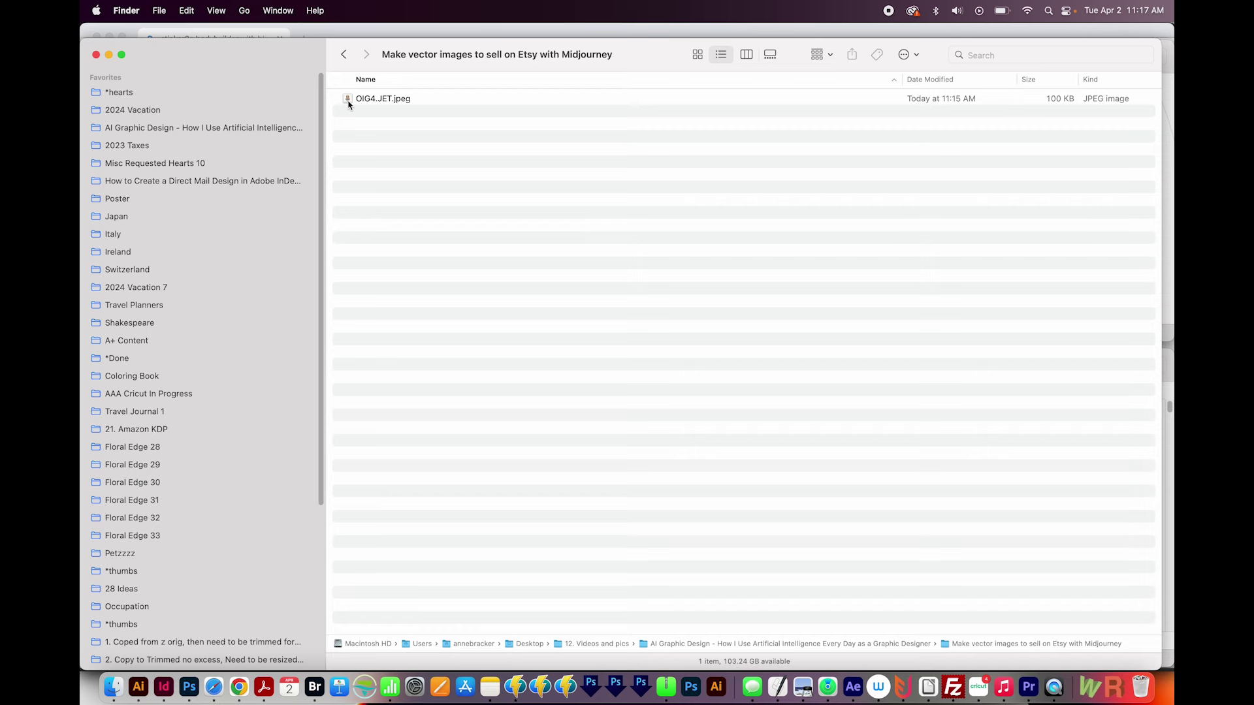
left_click_drag(349, 103, 140, 692)
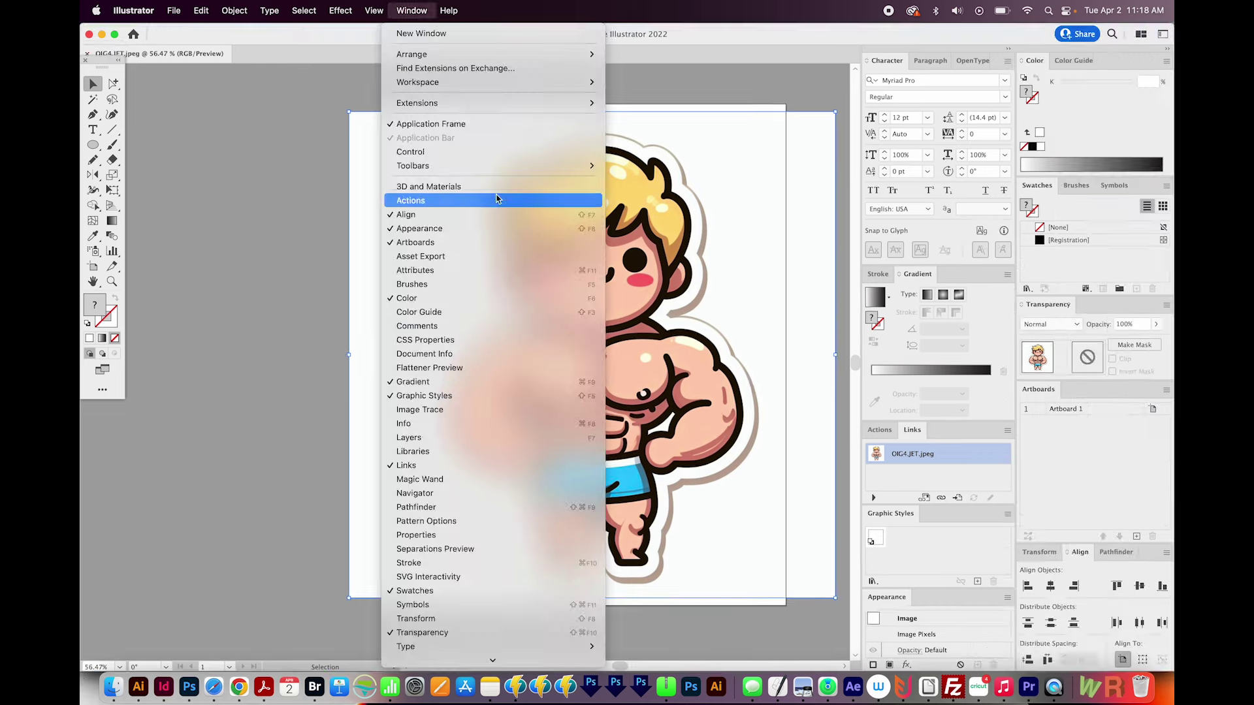
Trace the placed sticker image with the 16 Colors preset and expand it into paths
left_click(412, 10)
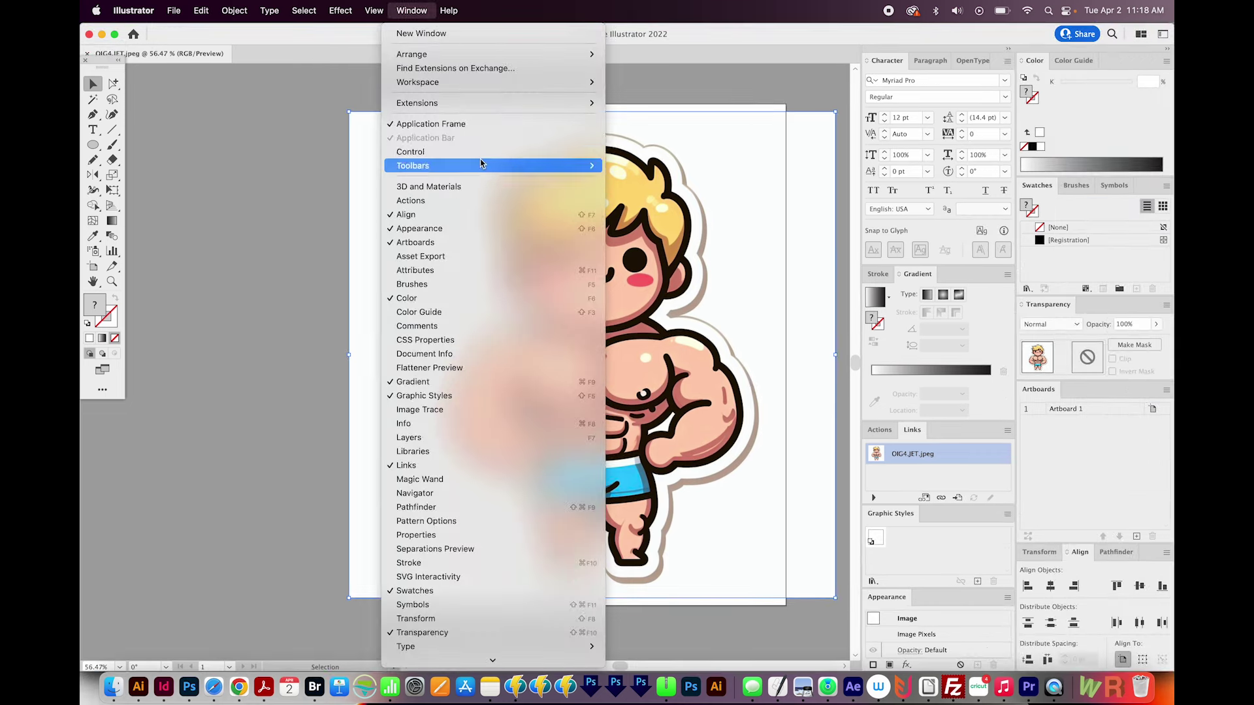
left_click(480, 155)
left_click(425, 56)
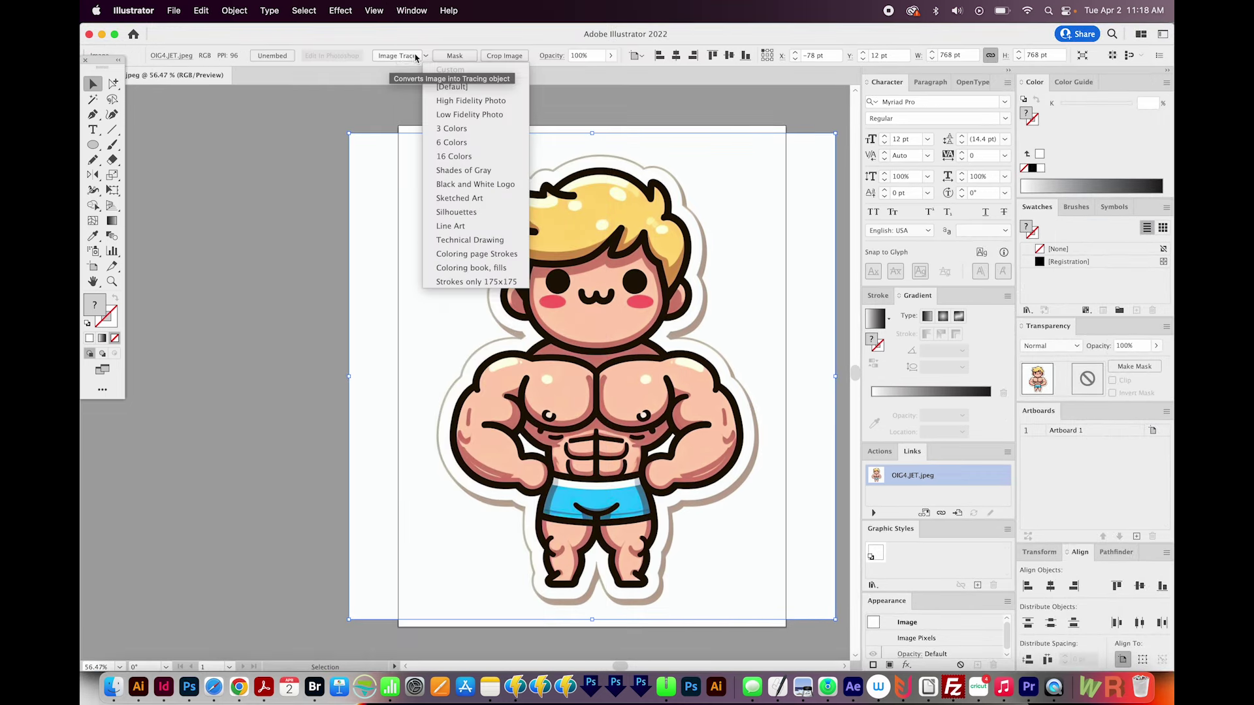
left_click(467, 159)
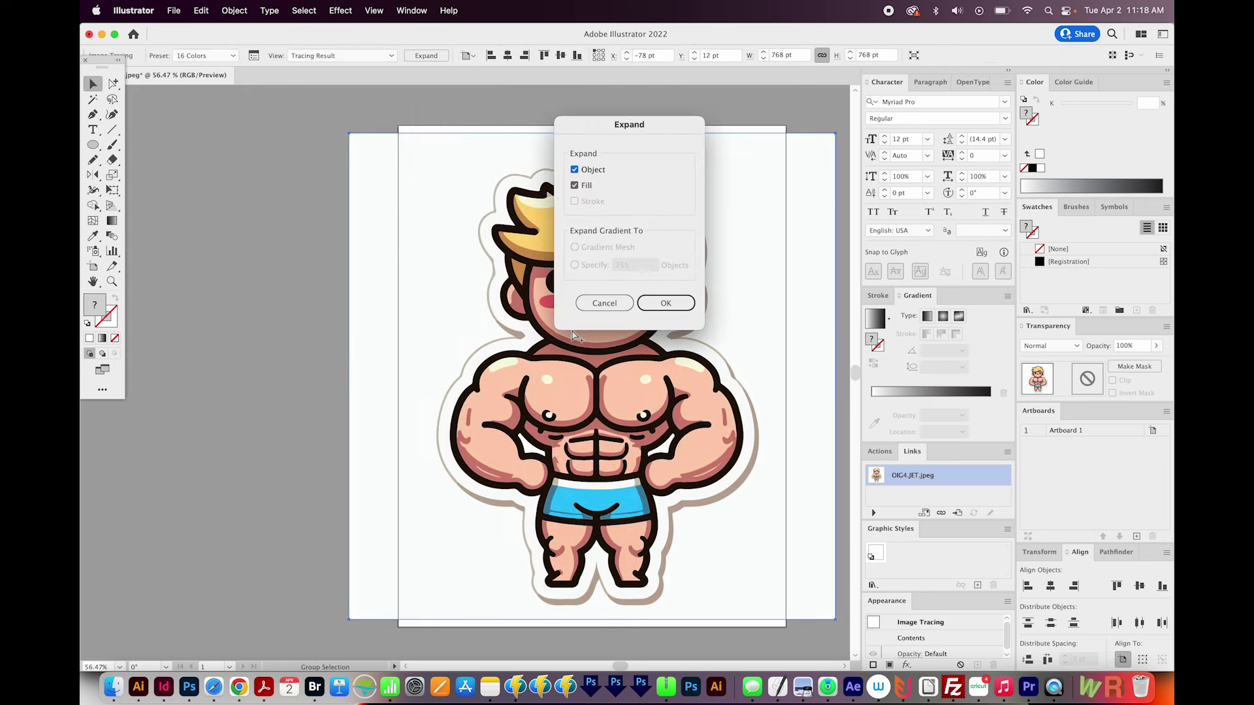
left_click(665, 302)
left_click(428, 310)
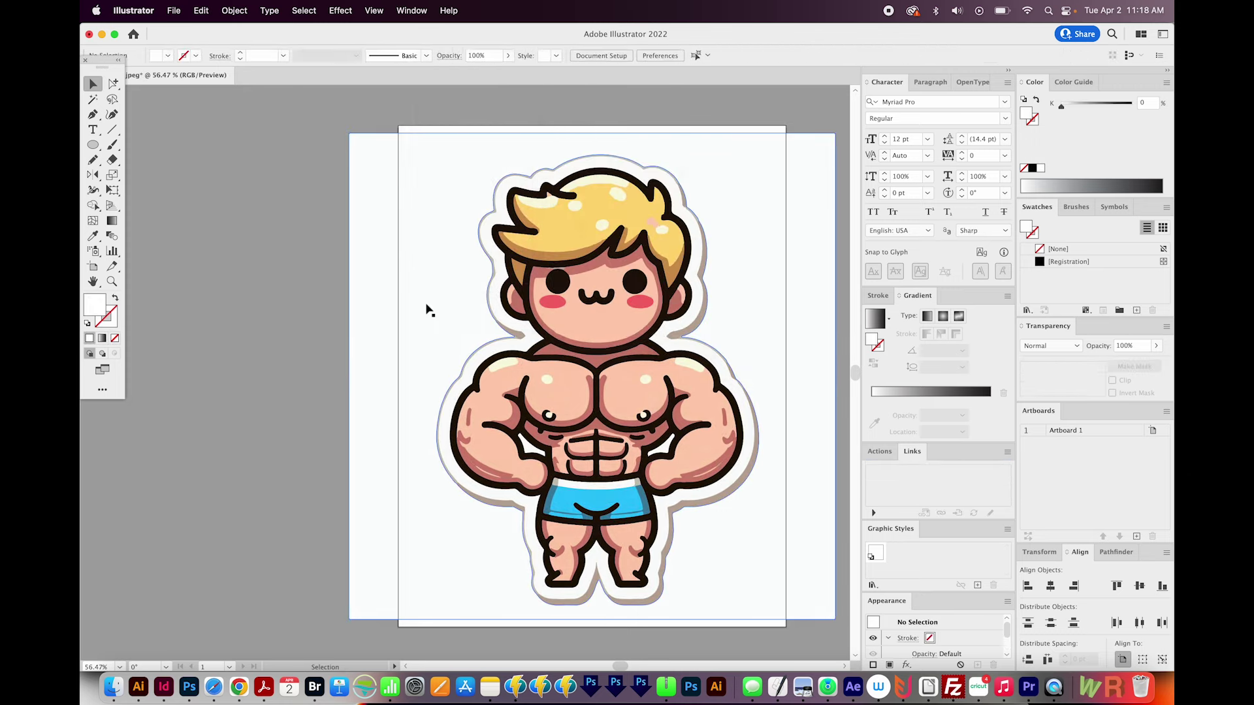
Delete the white background shape and select the whole sticker artwork
key("a")
left_click(427, 305)
key("Delete")
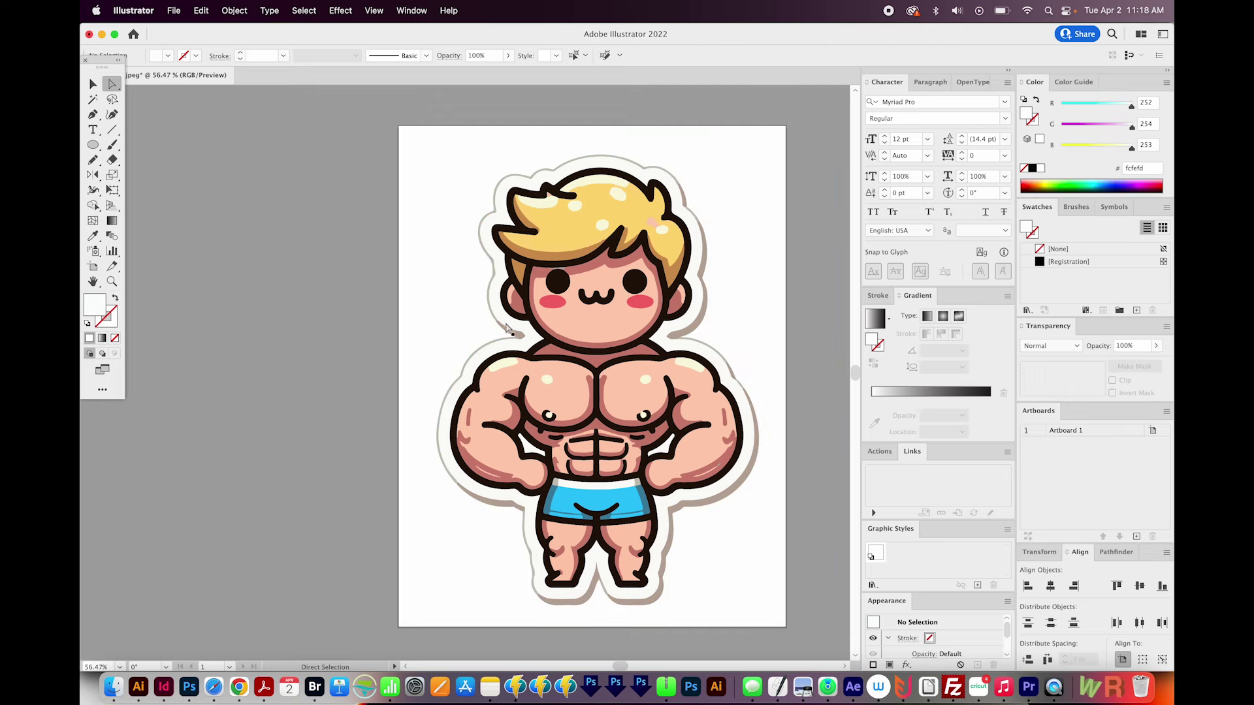
key("v")
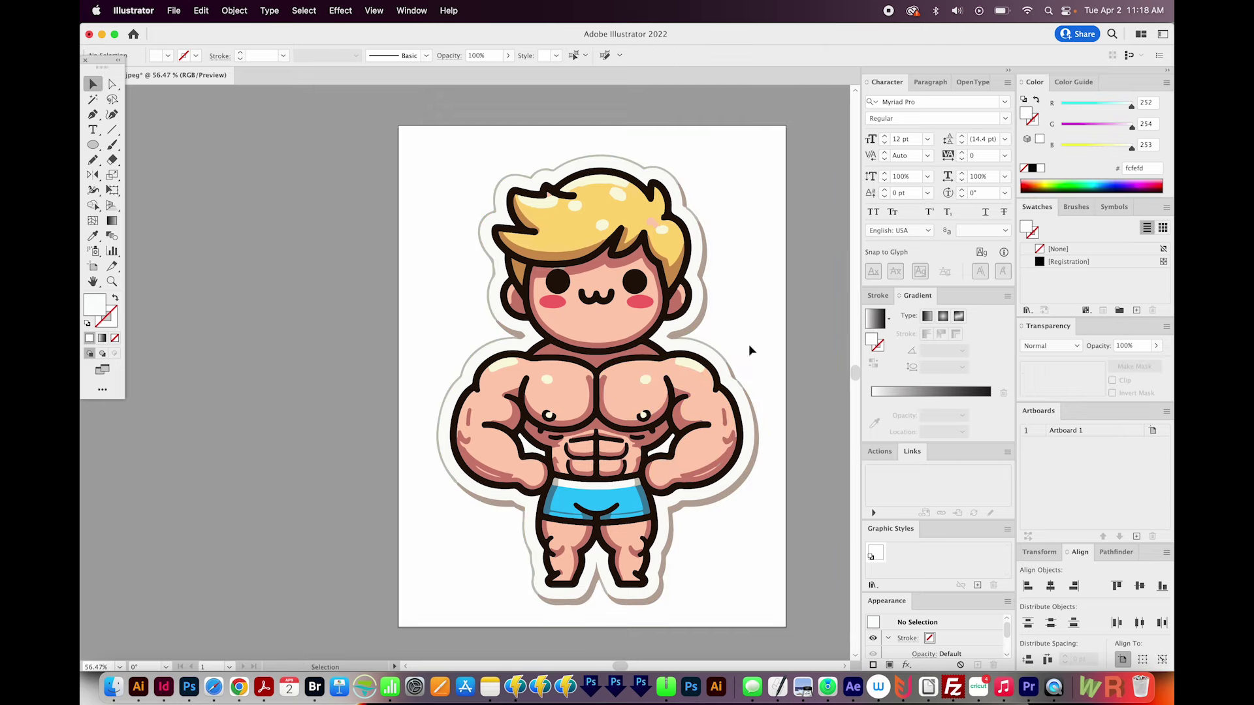
left_click(667, 451)
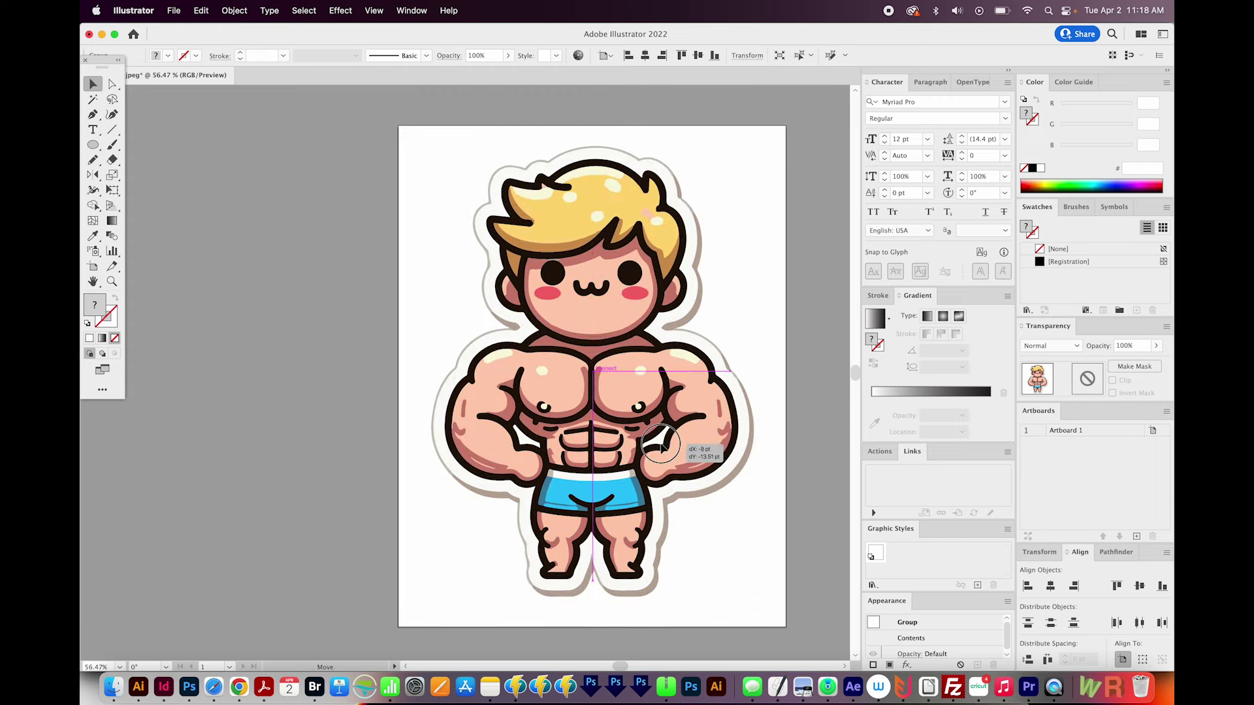
Zoom in on the hair, select a single yellow hair shape, then zoom out and deselect
key("z")
left_click(586, 293)
key("ctrl+shift+a")
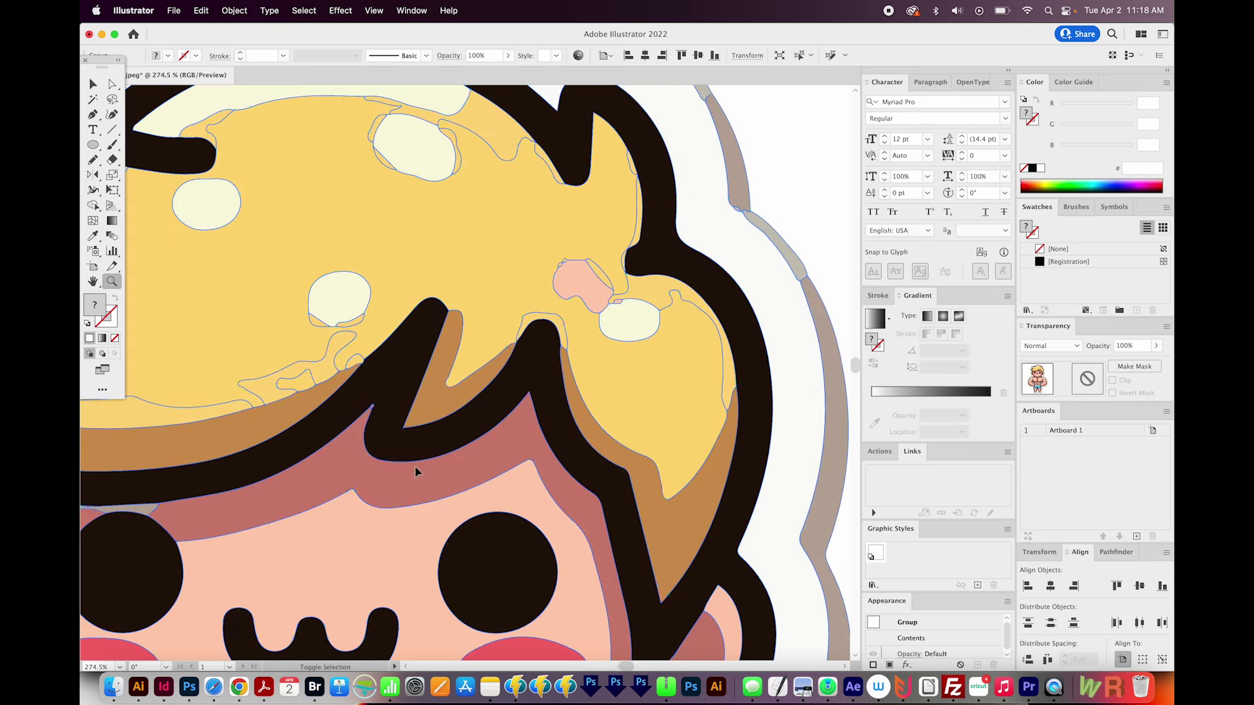
key("v")
key("a")
left_click(311, 385)
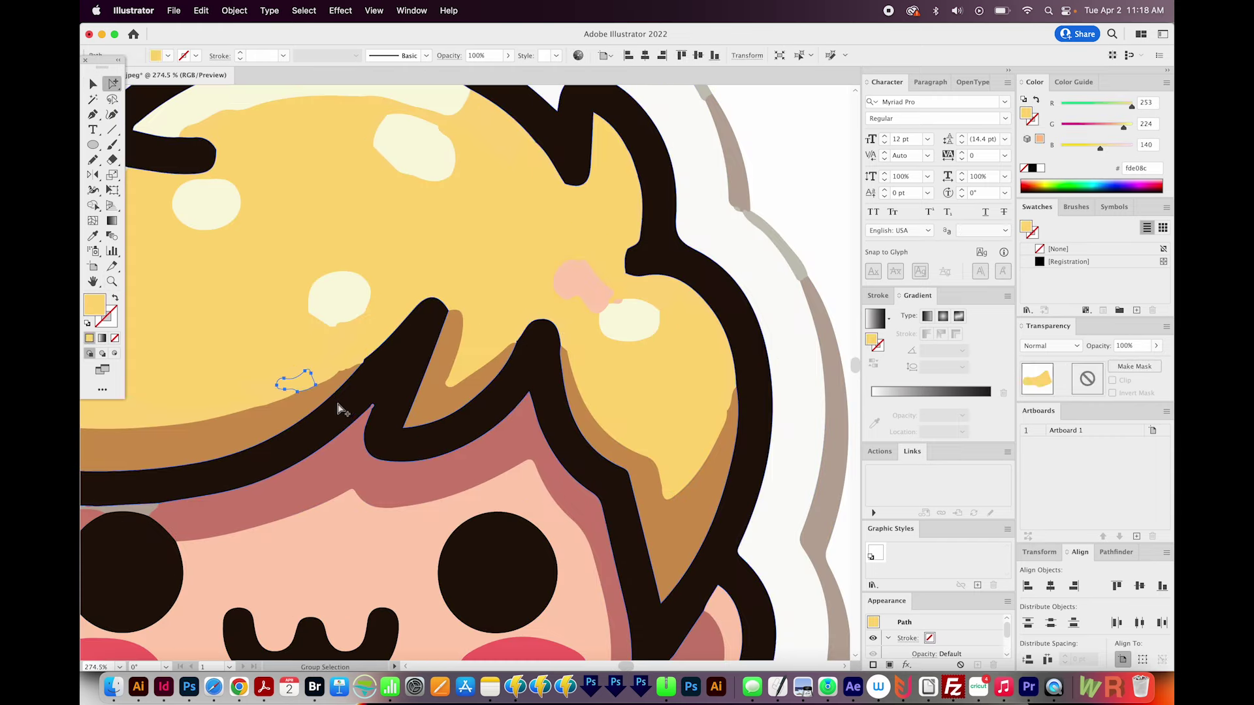
scroll(392, 441, "down", 5)
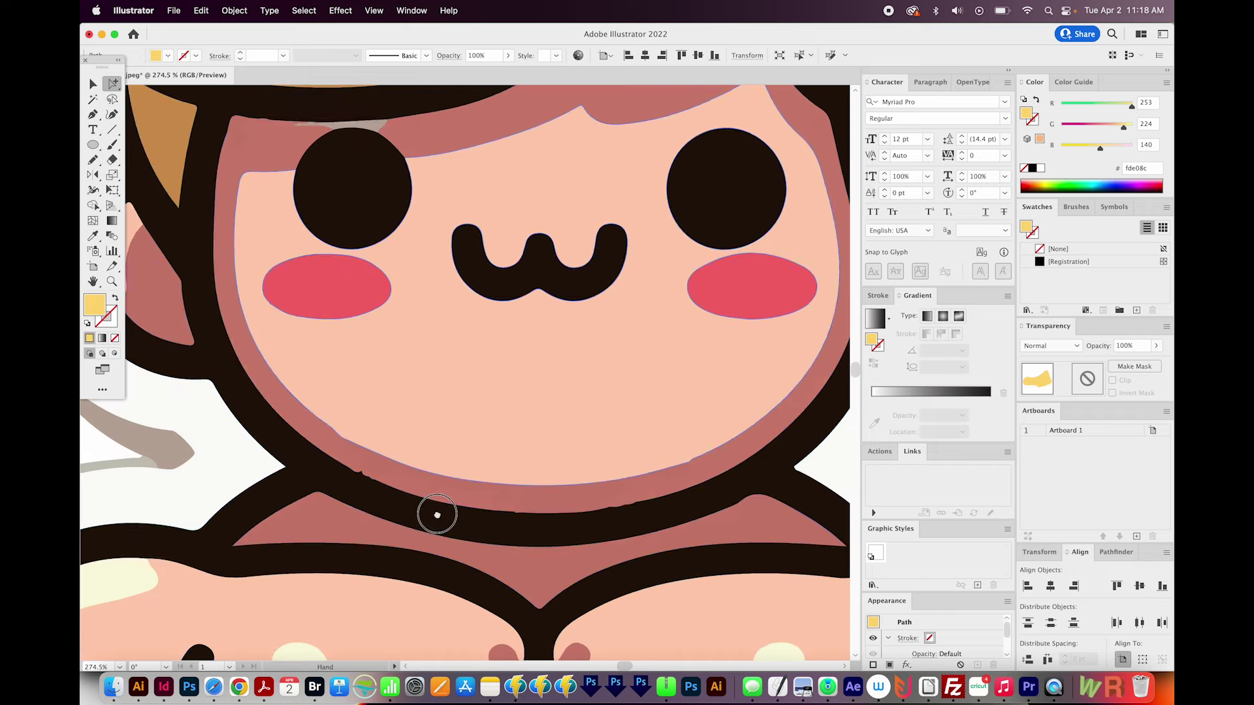
key("ctrl+minus")
key("ctrl+minus")
key("ctrl+minus")
key("ctrl+minus")
key("ctrl+minus")
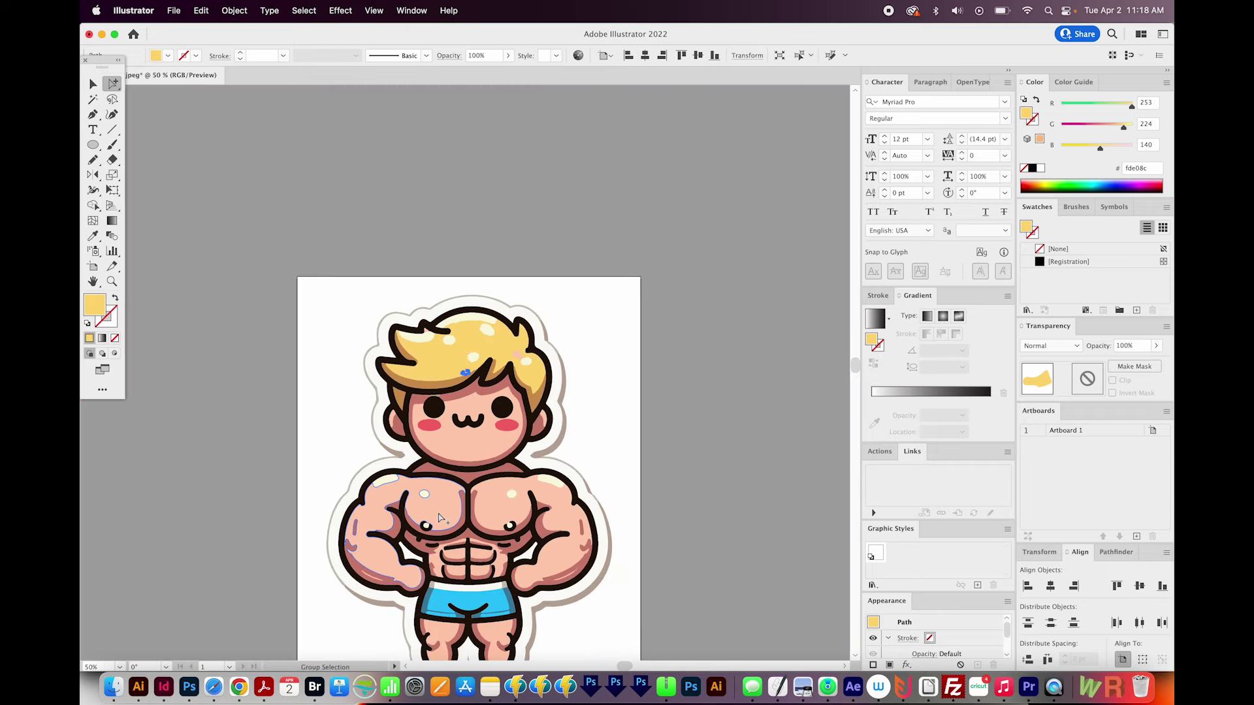
key("v")
key("ctrl+shift+a")
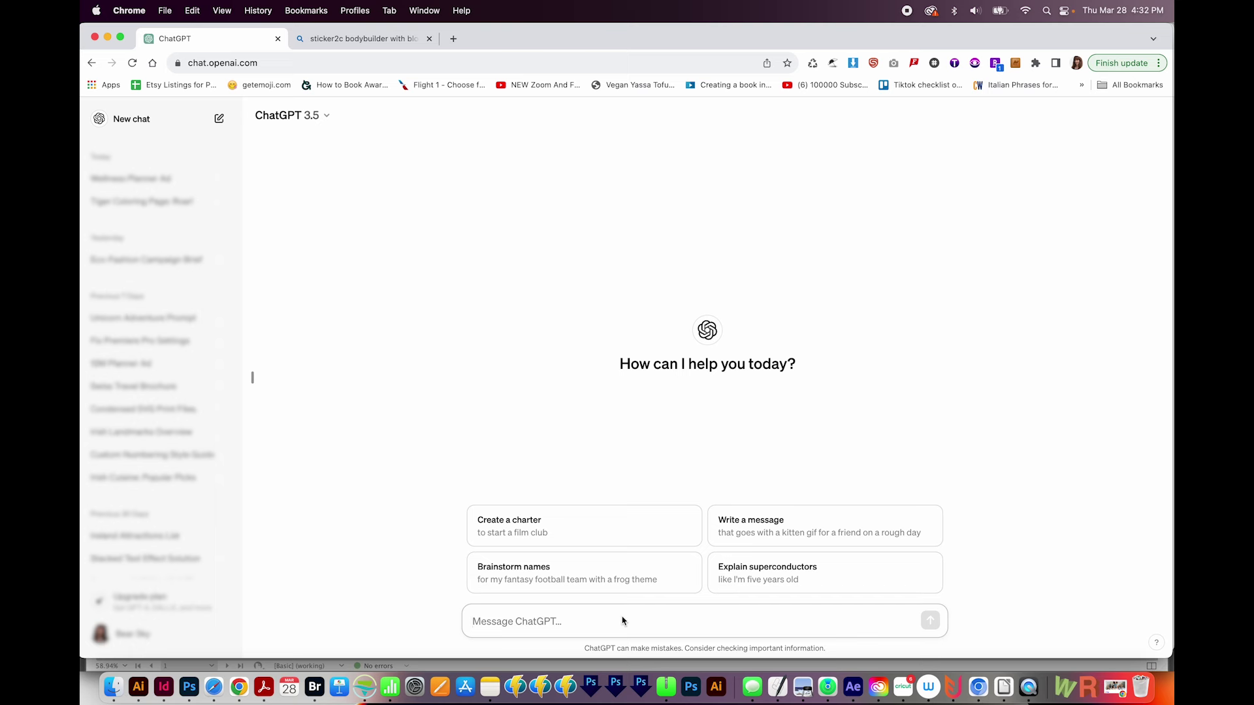
type("Write a description for a digital planner that can be used with GoodNotes, Notability, and iPad. It helps with daily, weekly, and monthly scheduling")
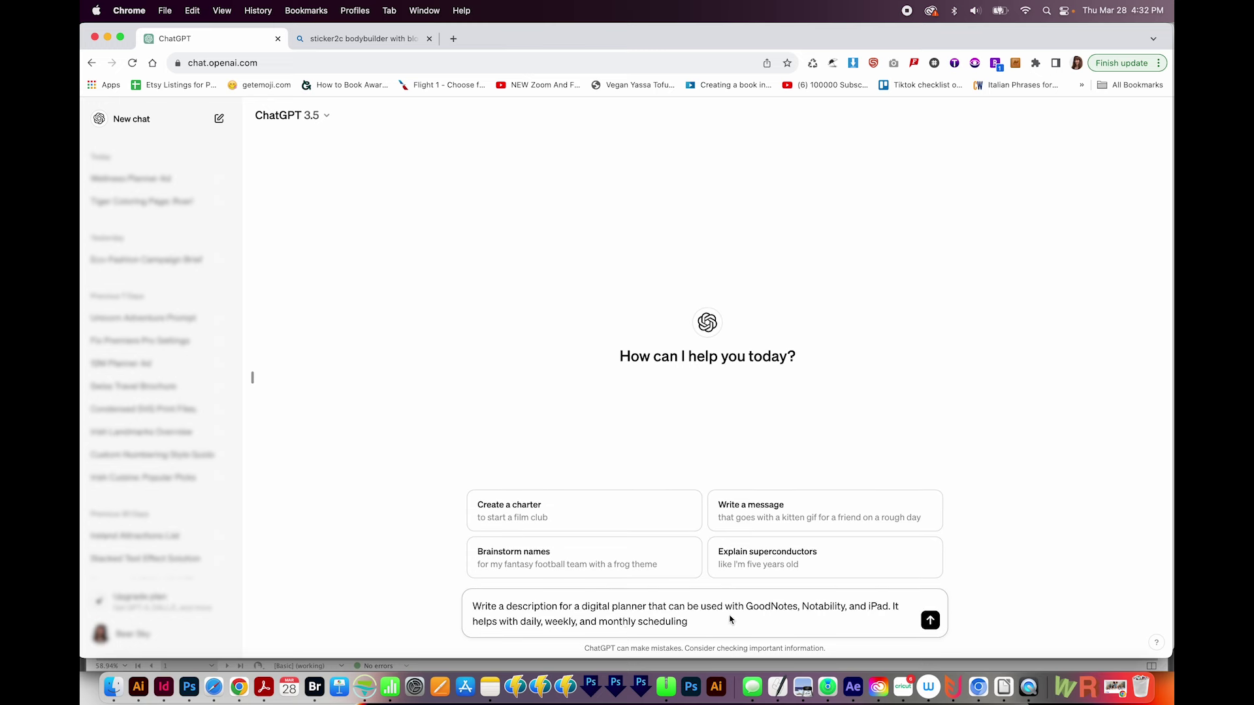
Send the GoodNotes/Notability iPad planner prompt, ask for half the length, and select the reply
left_click(932, 622)
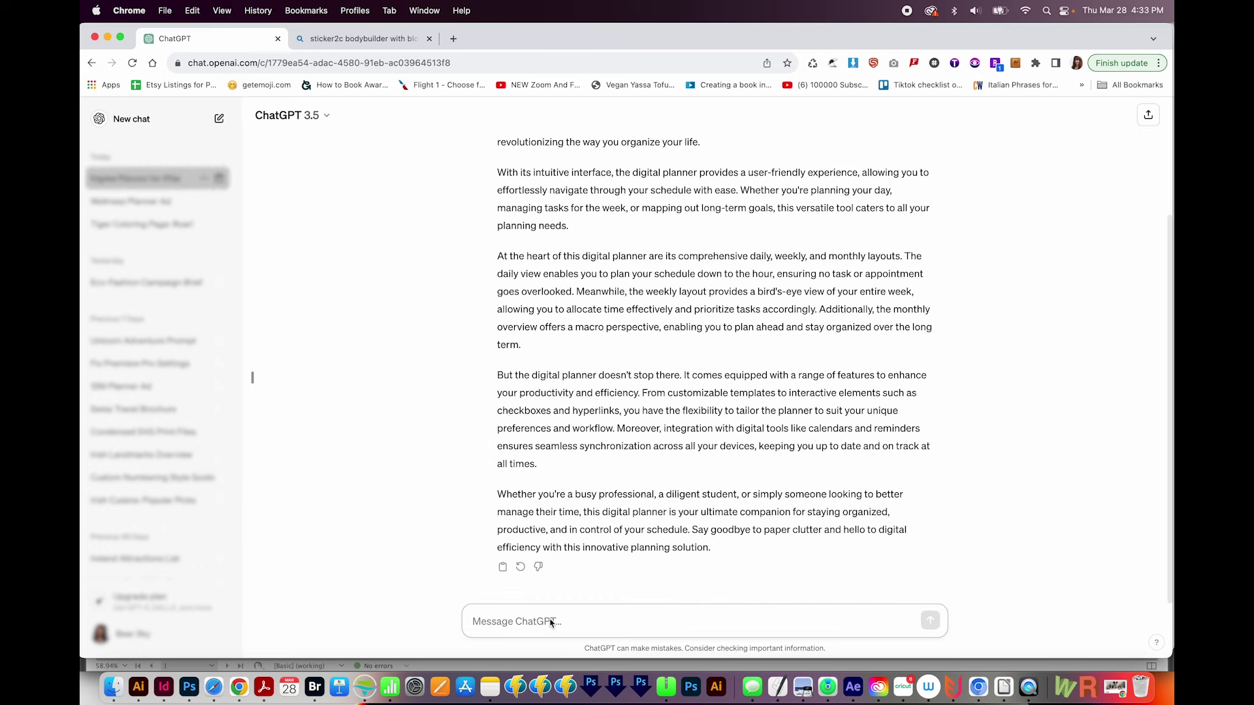
type("Please write about")
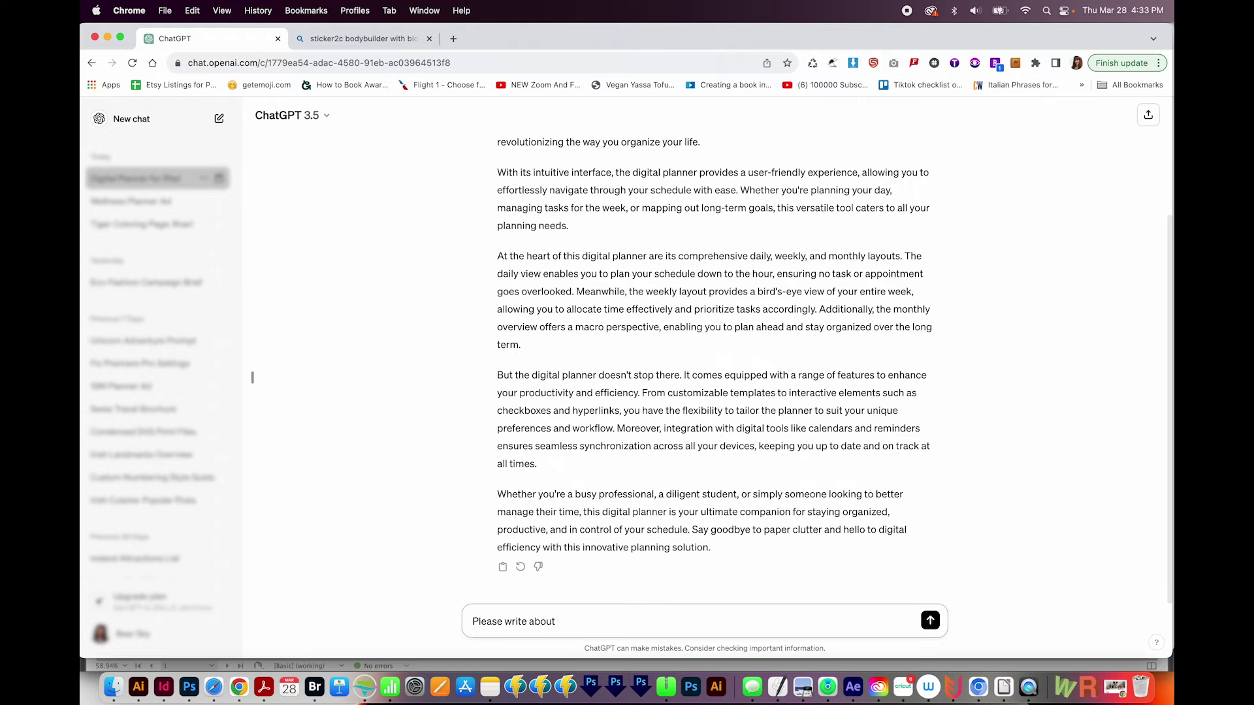
type(" 1/2 that")
key("Return")
left_click_drag(497, 191, 913, 515)
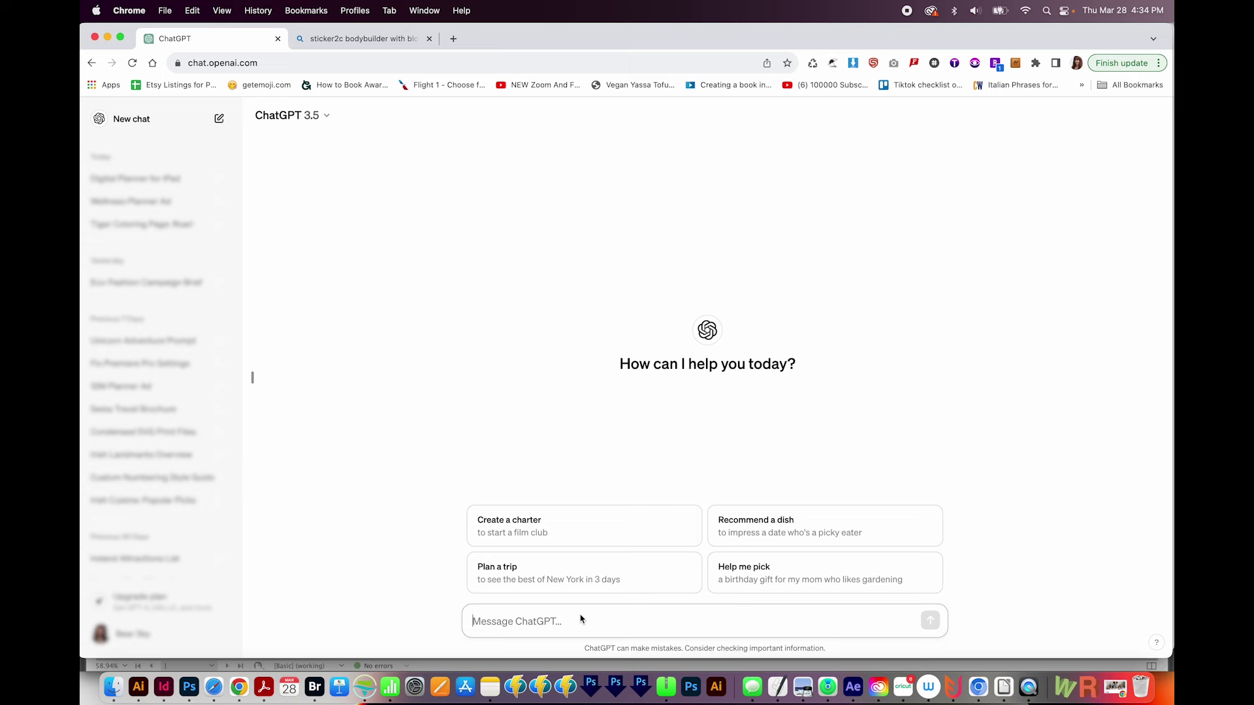
type("Write")
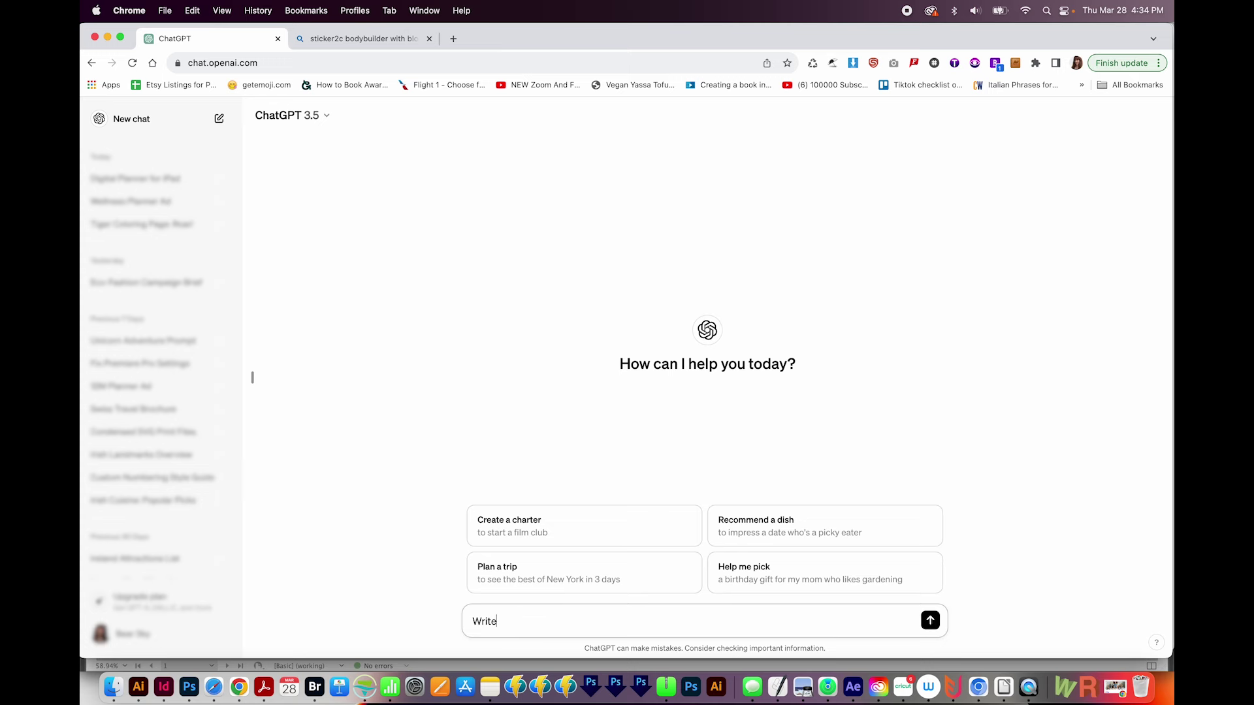
type(" a creative")
Fix the typo and send the eco-friendly fashion campaign creative brief request
key("BackSpace")
type("f")
key("Return")
scroll(689, 442, "up", 5)
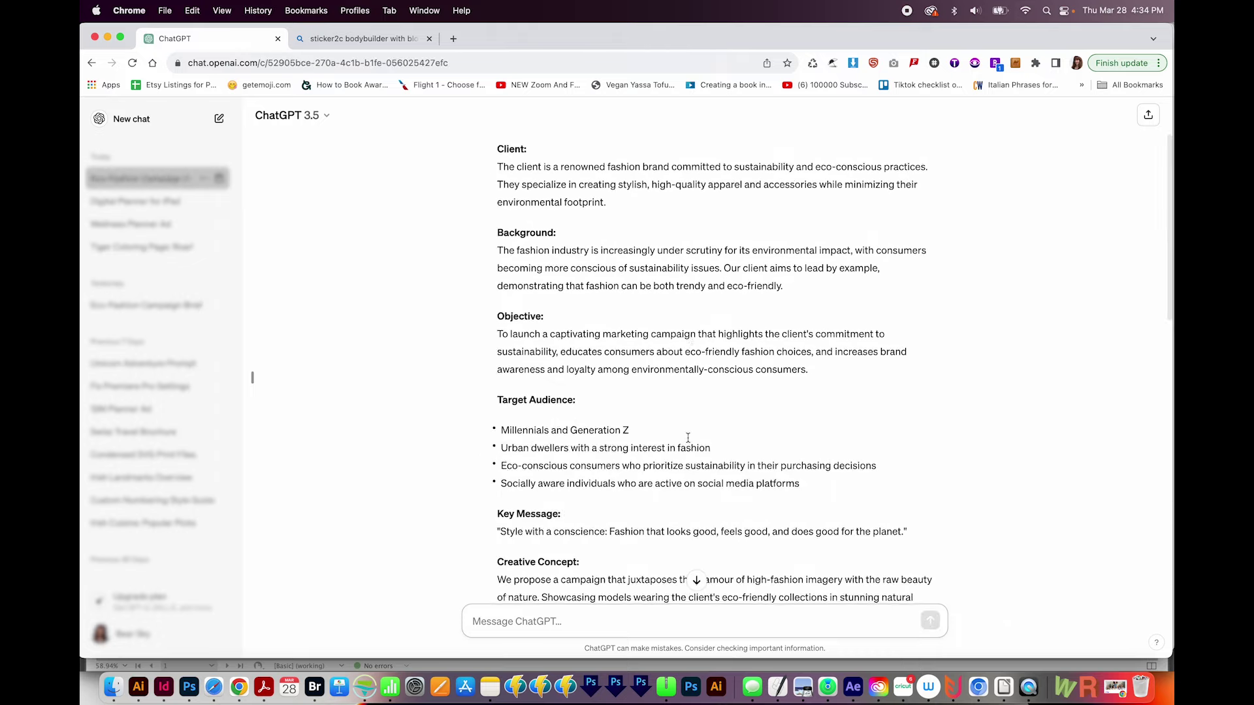
scroll(689, 442, "up", 5)
scroll(689, 444, "down", 2)
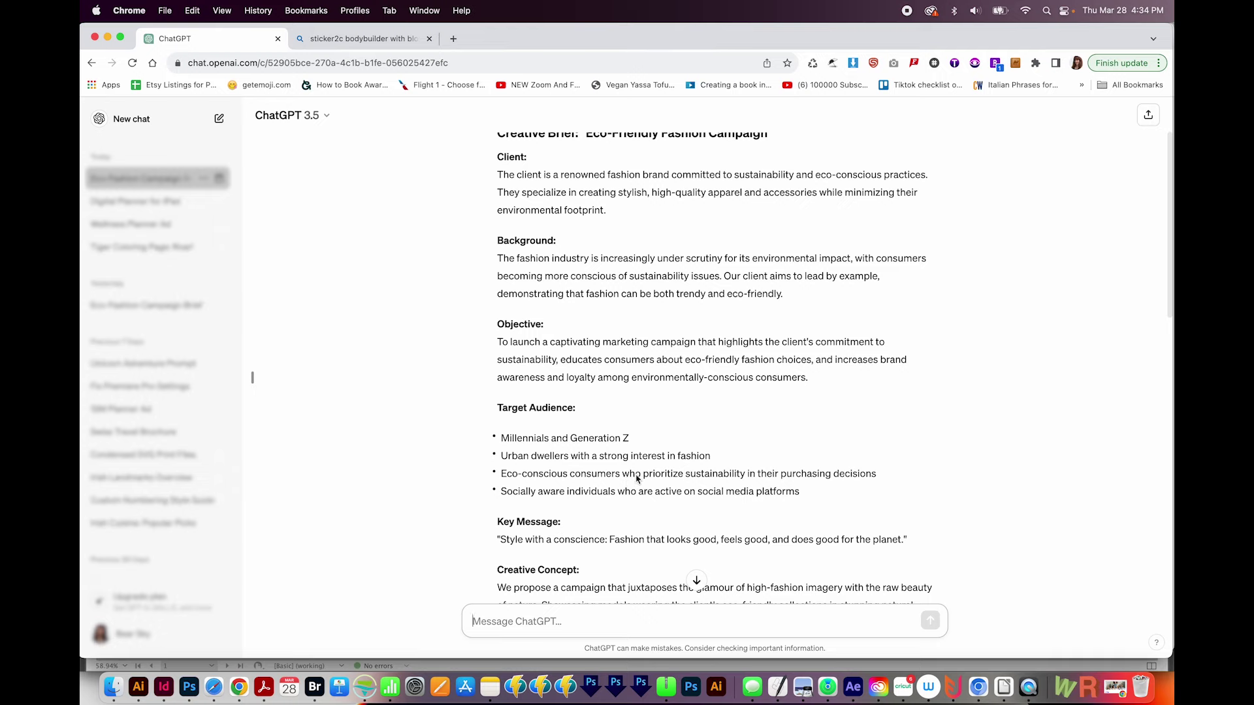
scroll(771, 484, "down", 5)
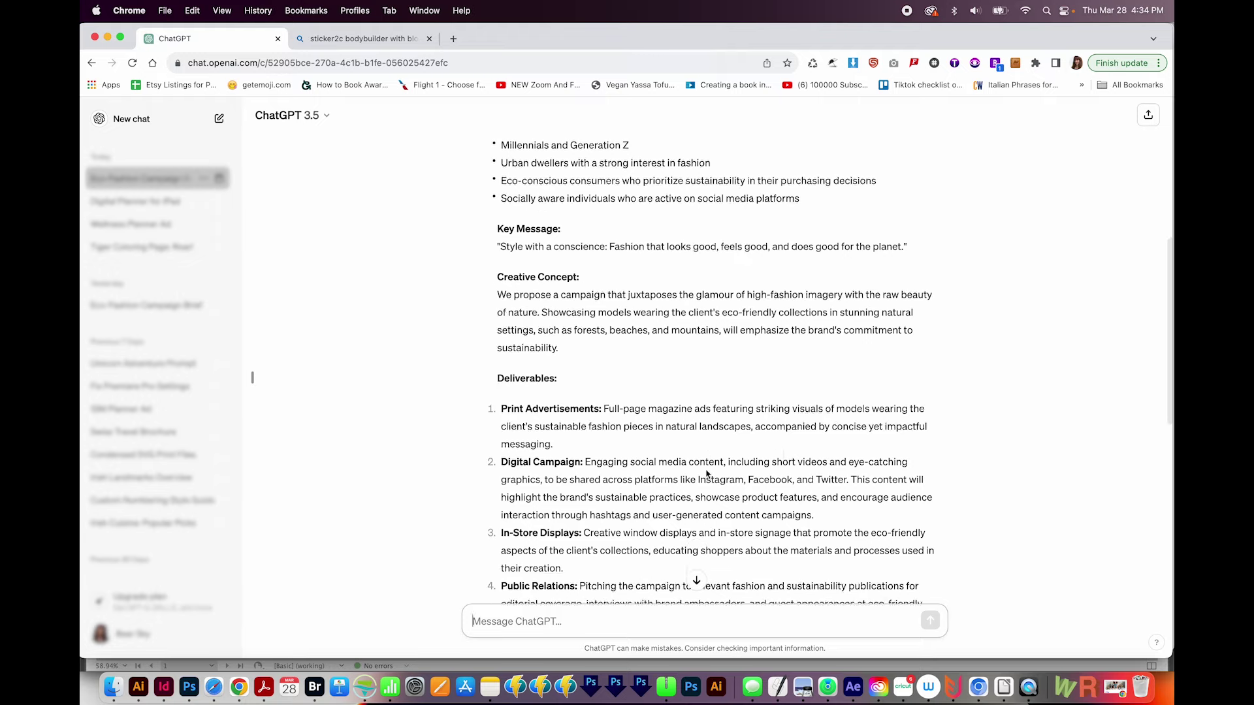
scroll(711, 475, "down", 2)
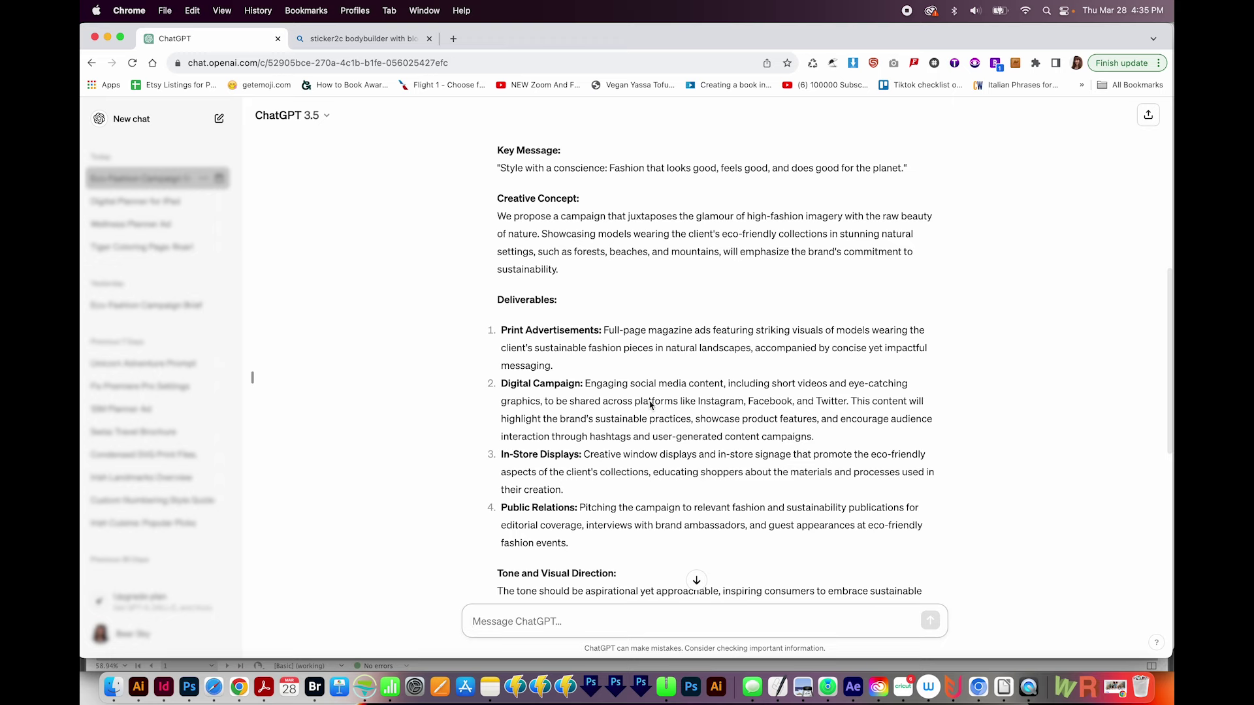
scroll(632, 510, "down", 5)
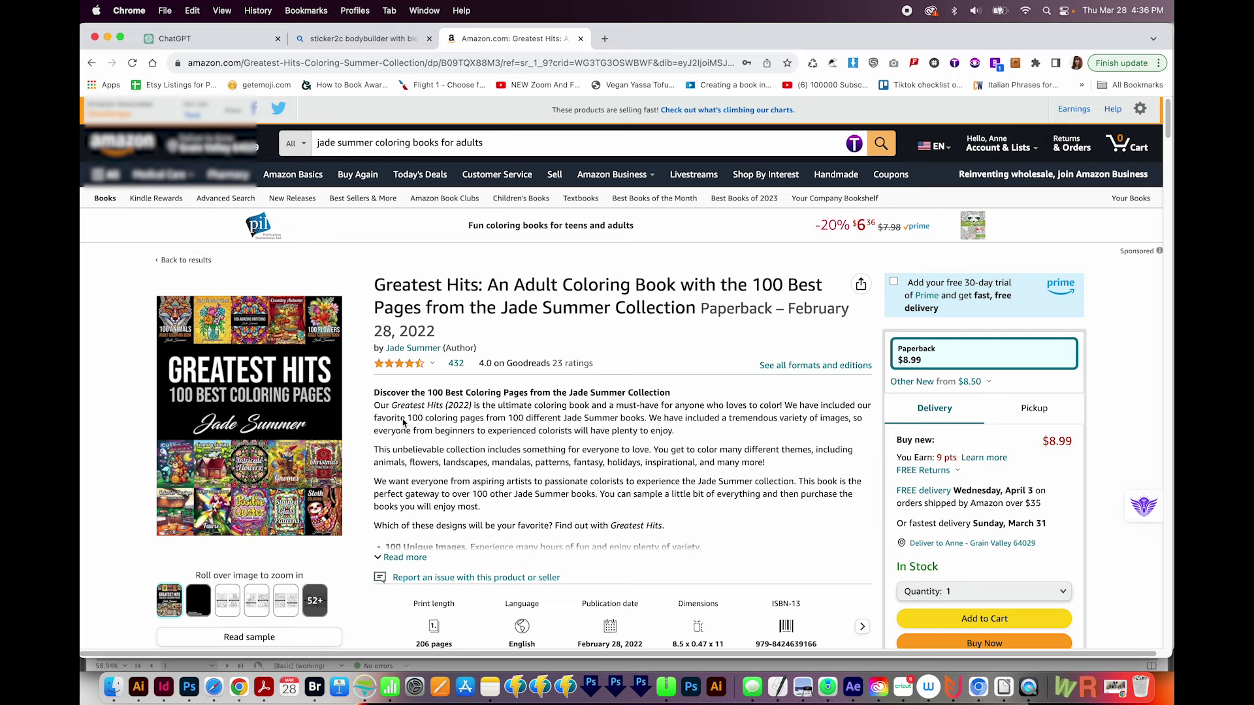
Expand the Greatest Hits coloring book description and select it through the bullet list
left_click_drag(374, 405, 719, 526)
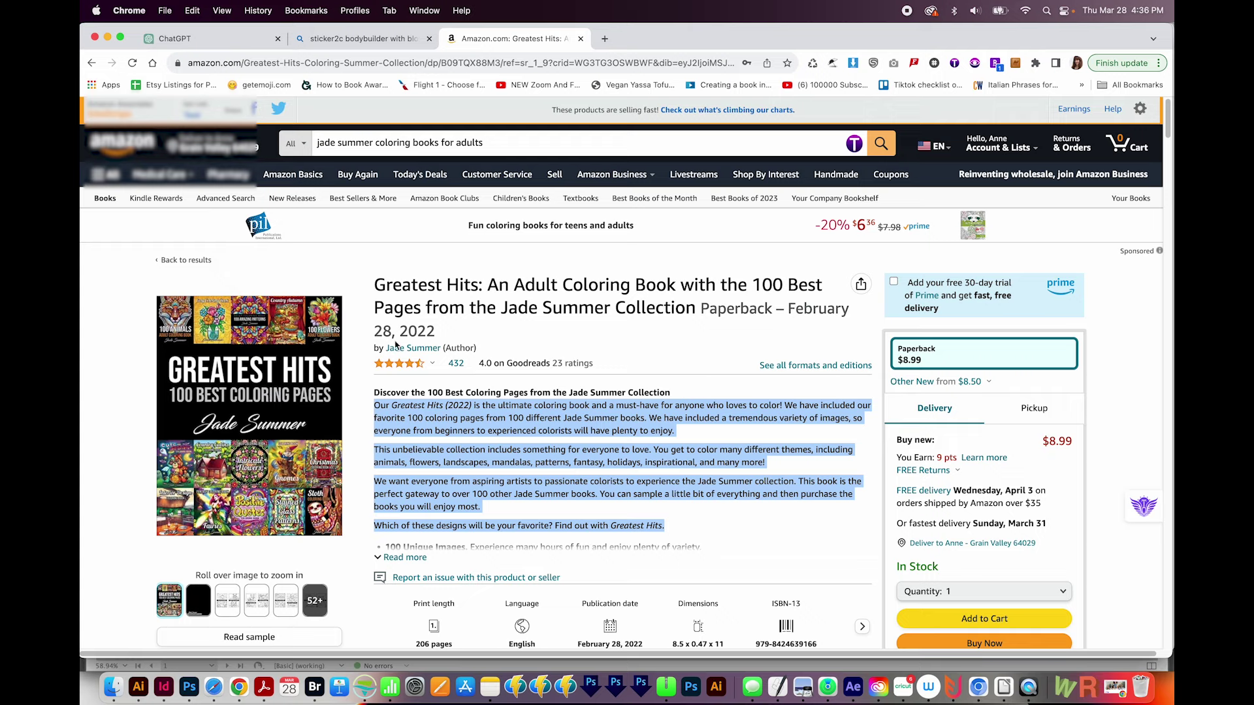
mouse_move(249, 415)
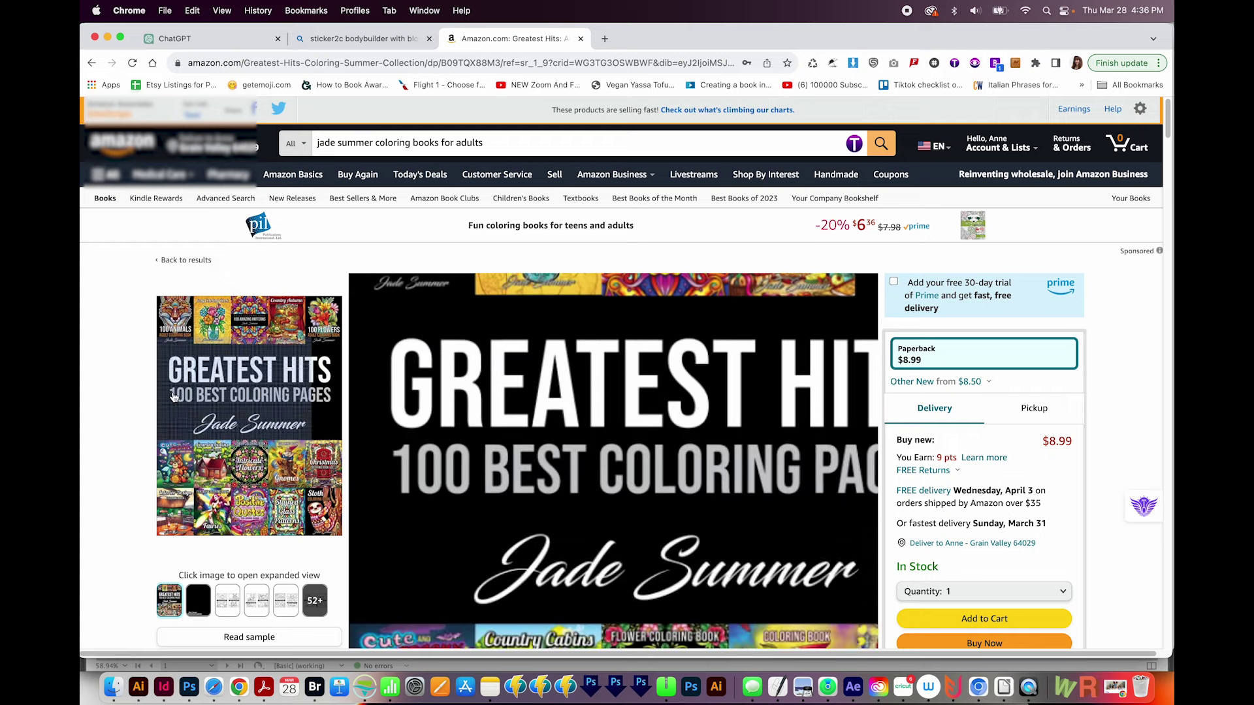
left_click(404, 557)
scroll(401, 354, "down", 1)
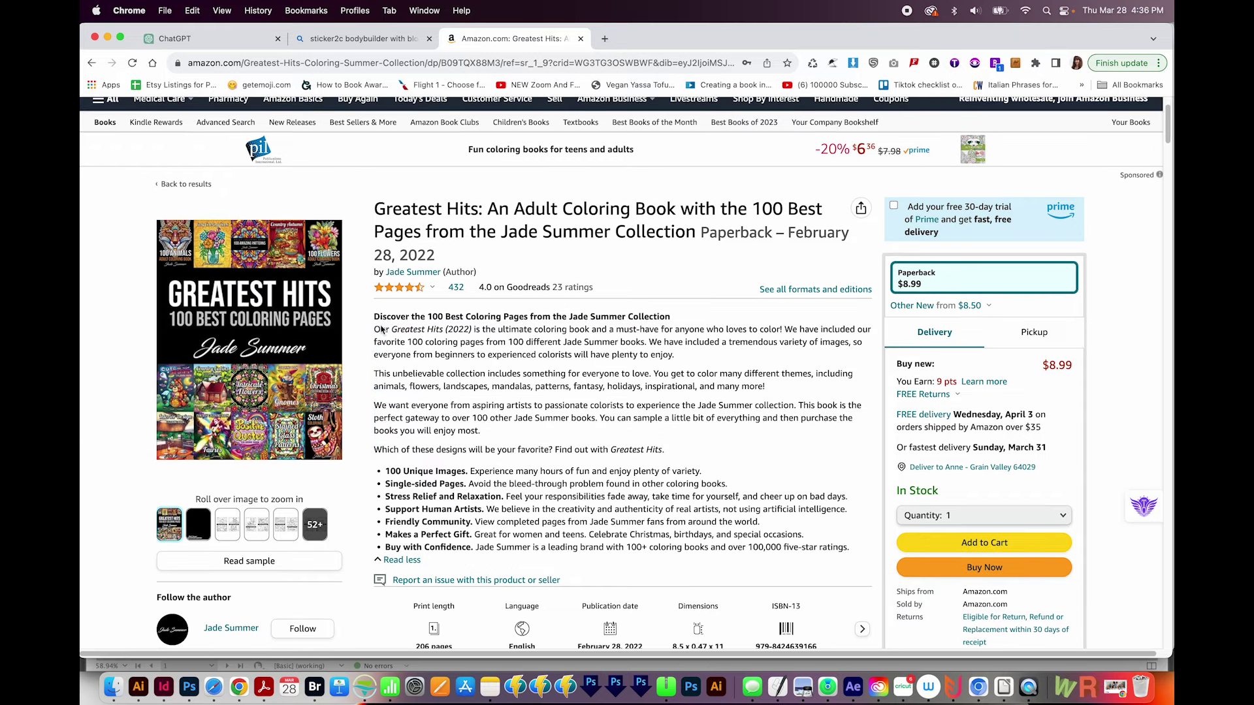
left_click_drag(374, 329, 852, 554)
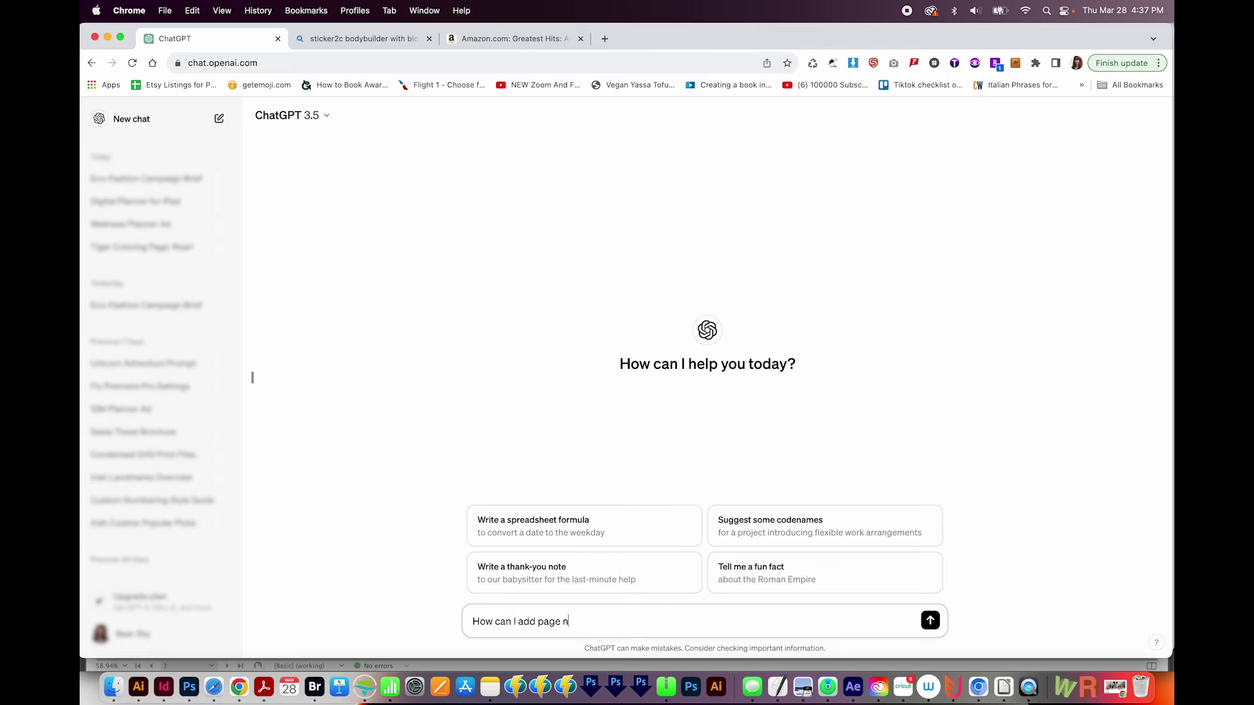
type("bers to my artb")
type("oards in Adobe")
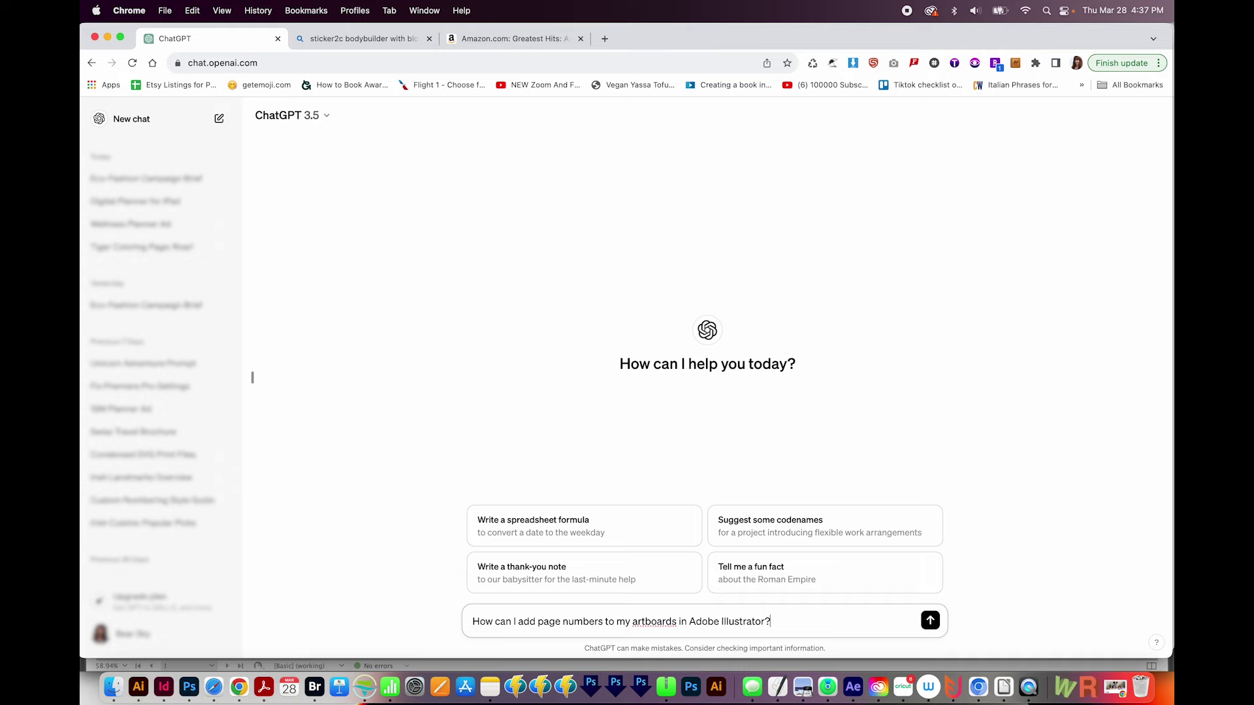
Send the question about adding page numbers to Illustrator artboards, then click in the chat window
key("Return")
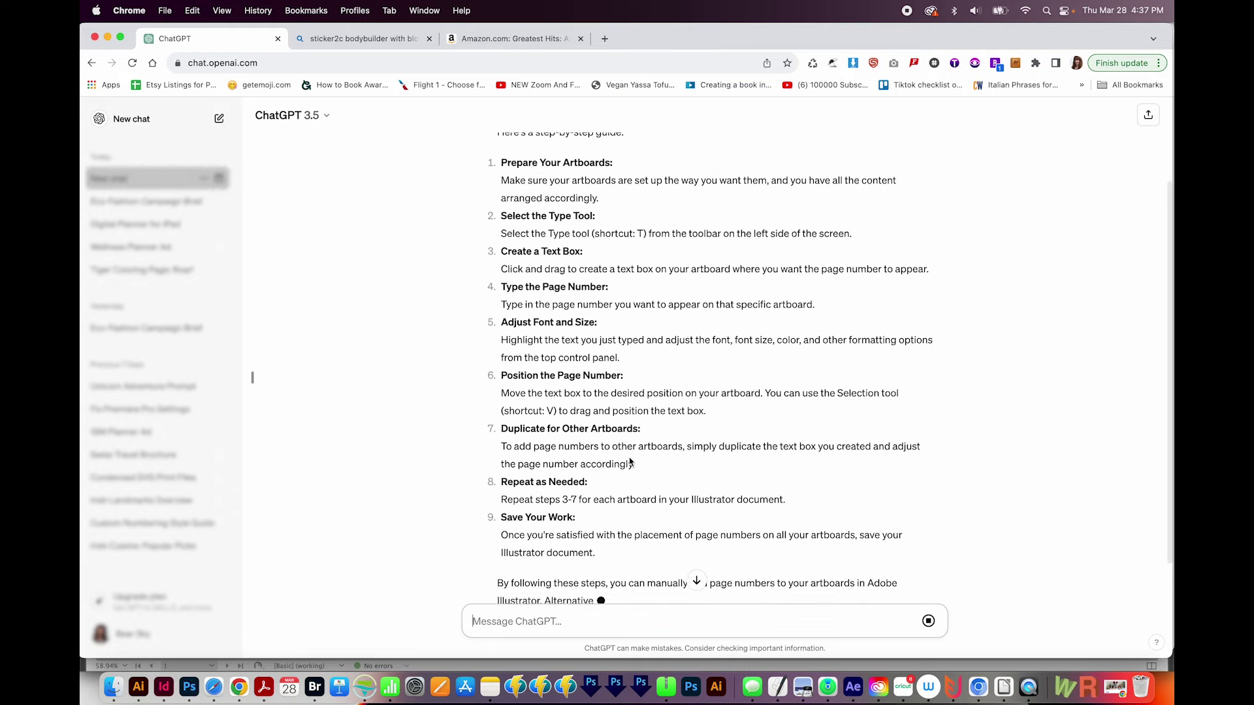
scroll(631, 462, "up", 1)
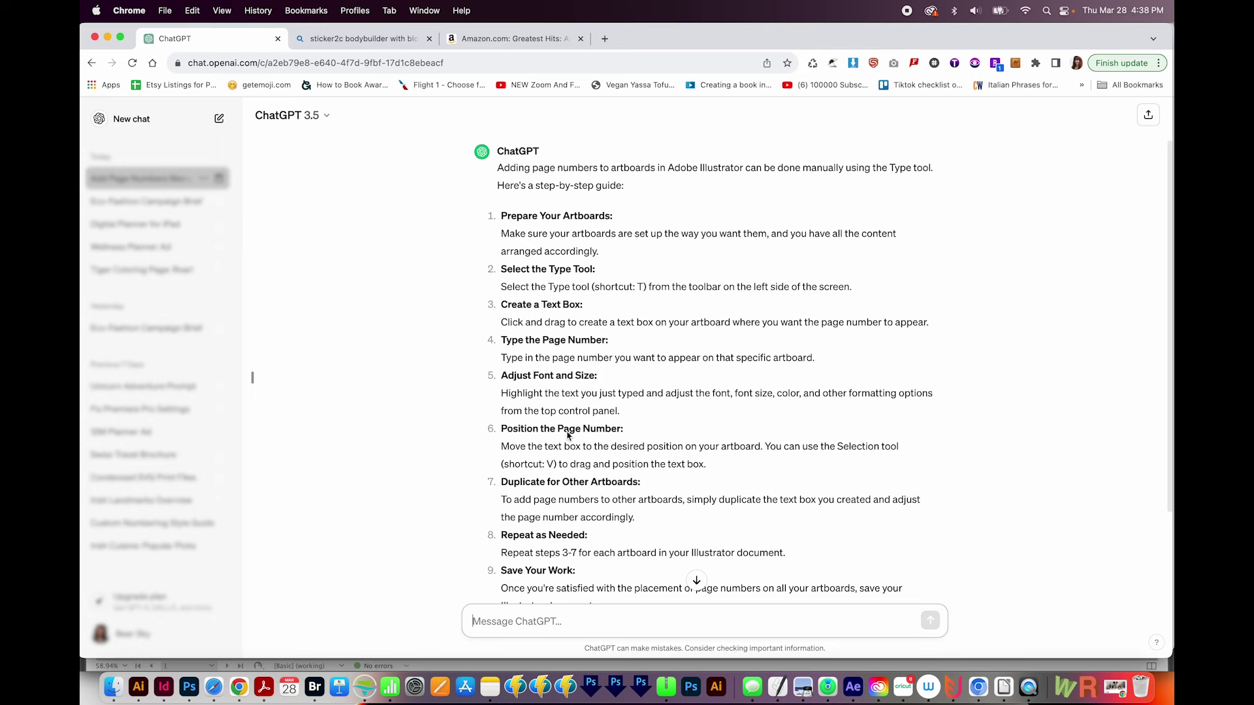
left_click(520, 150)
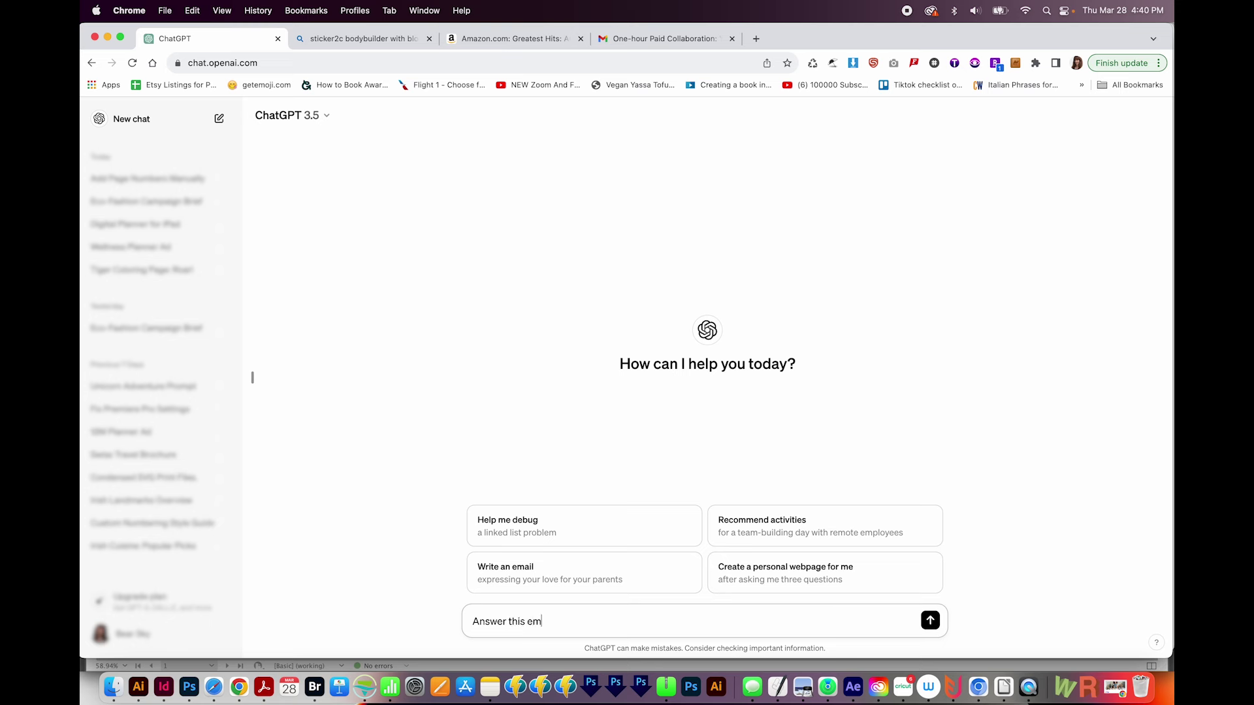
Send ChatGPT the pasted one-hour collaboration email for a polite decline, then highlight its reply
key("BackSpace")
key("BackSpace")
type("ail like a")
type(" normal person")
key("super+v")
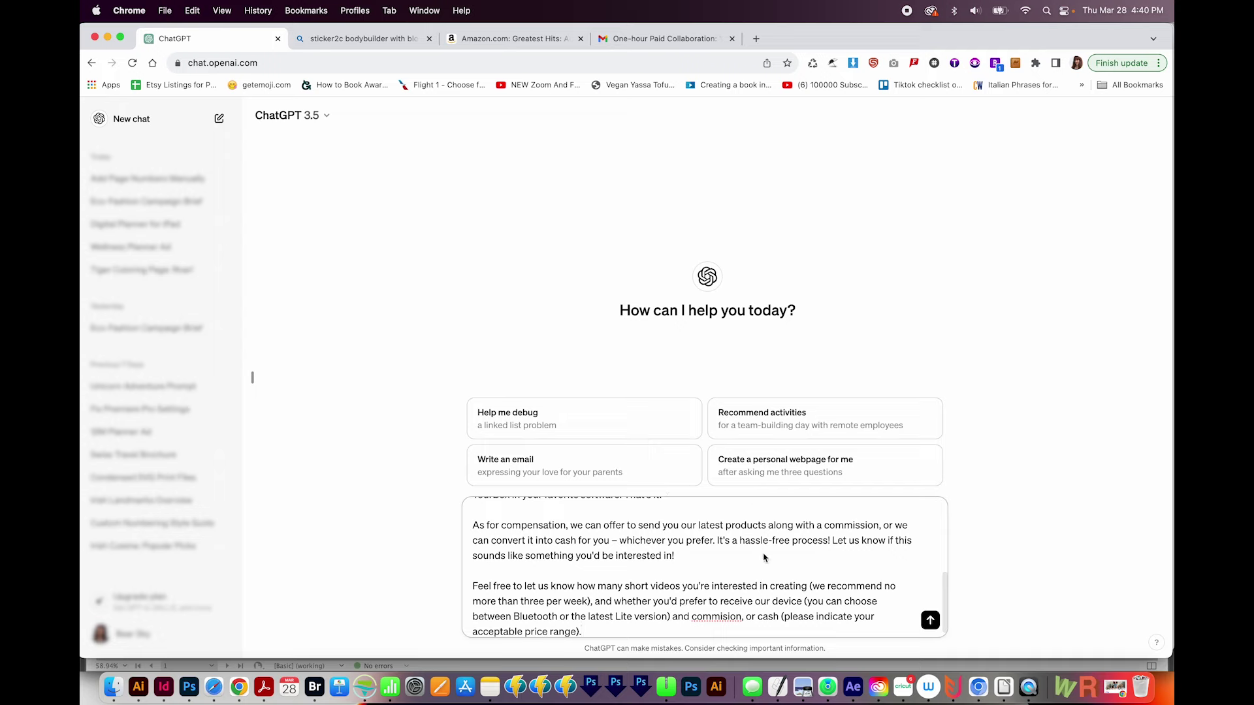
scroll(685, 588, "up", 1)
scroll(771, 576, "up", 3)
scroll(772, 576, "up", 1)
left_click(931, 621)
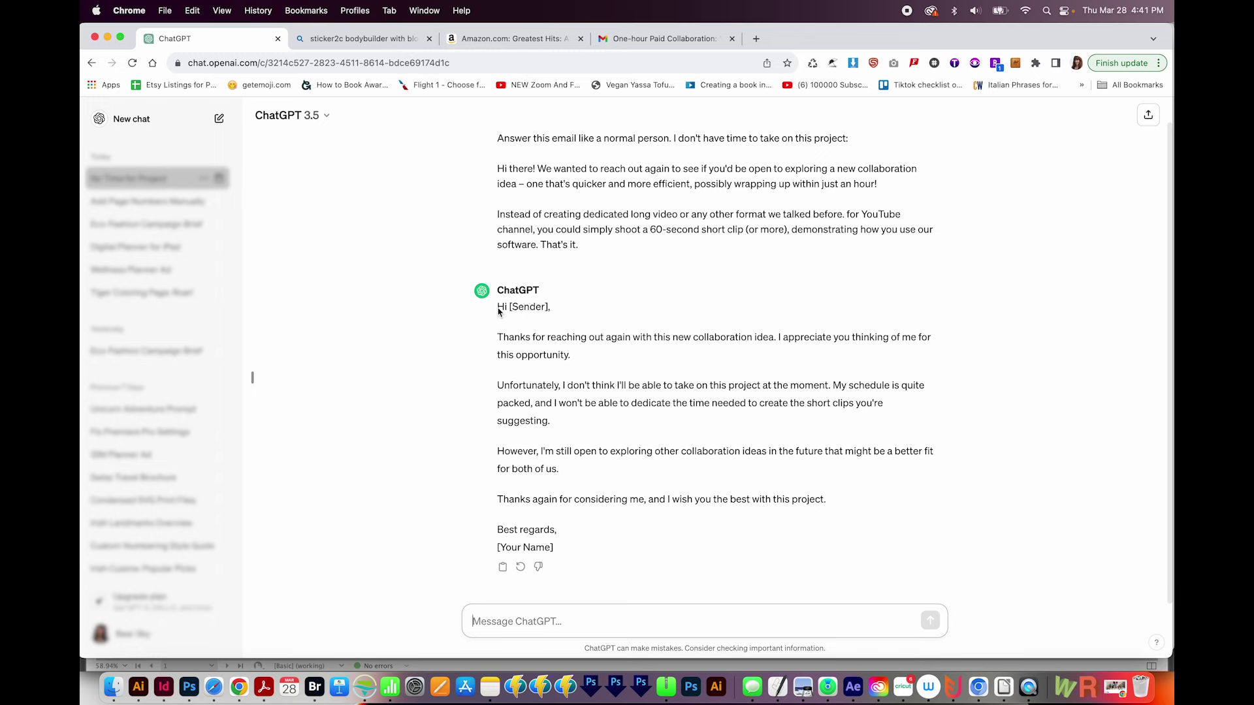
left_click_drag(499, 312, 554, 548)
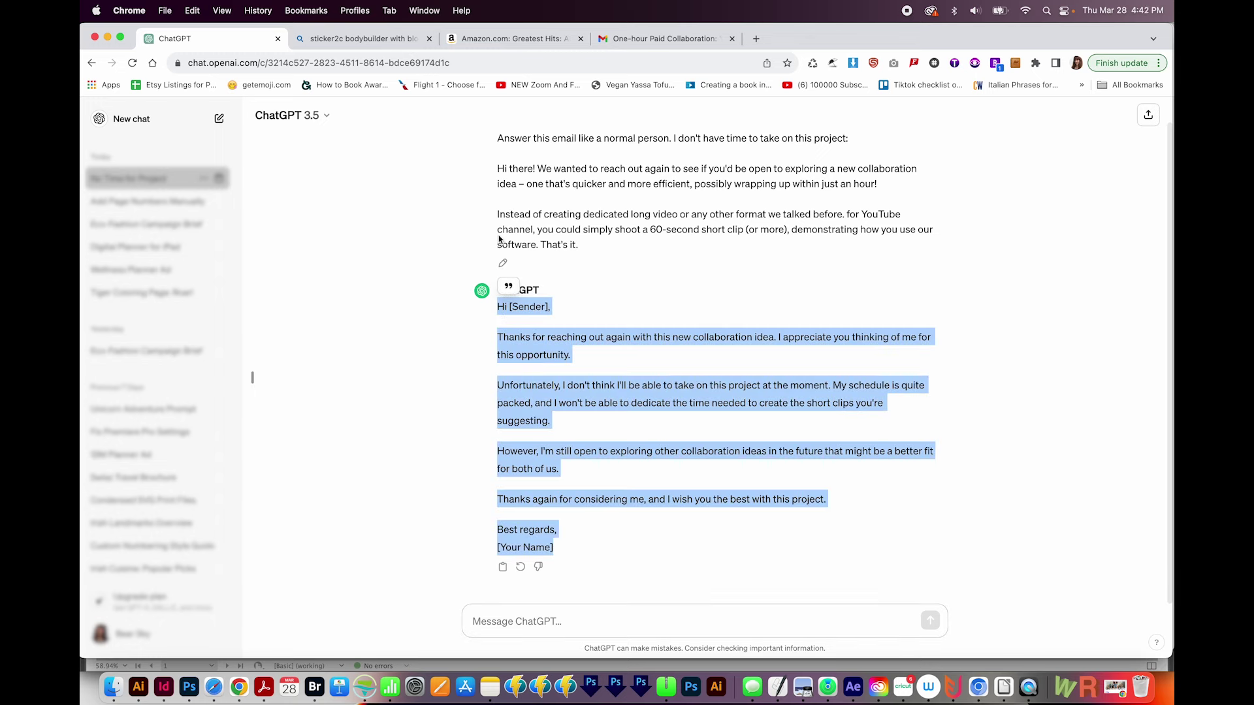